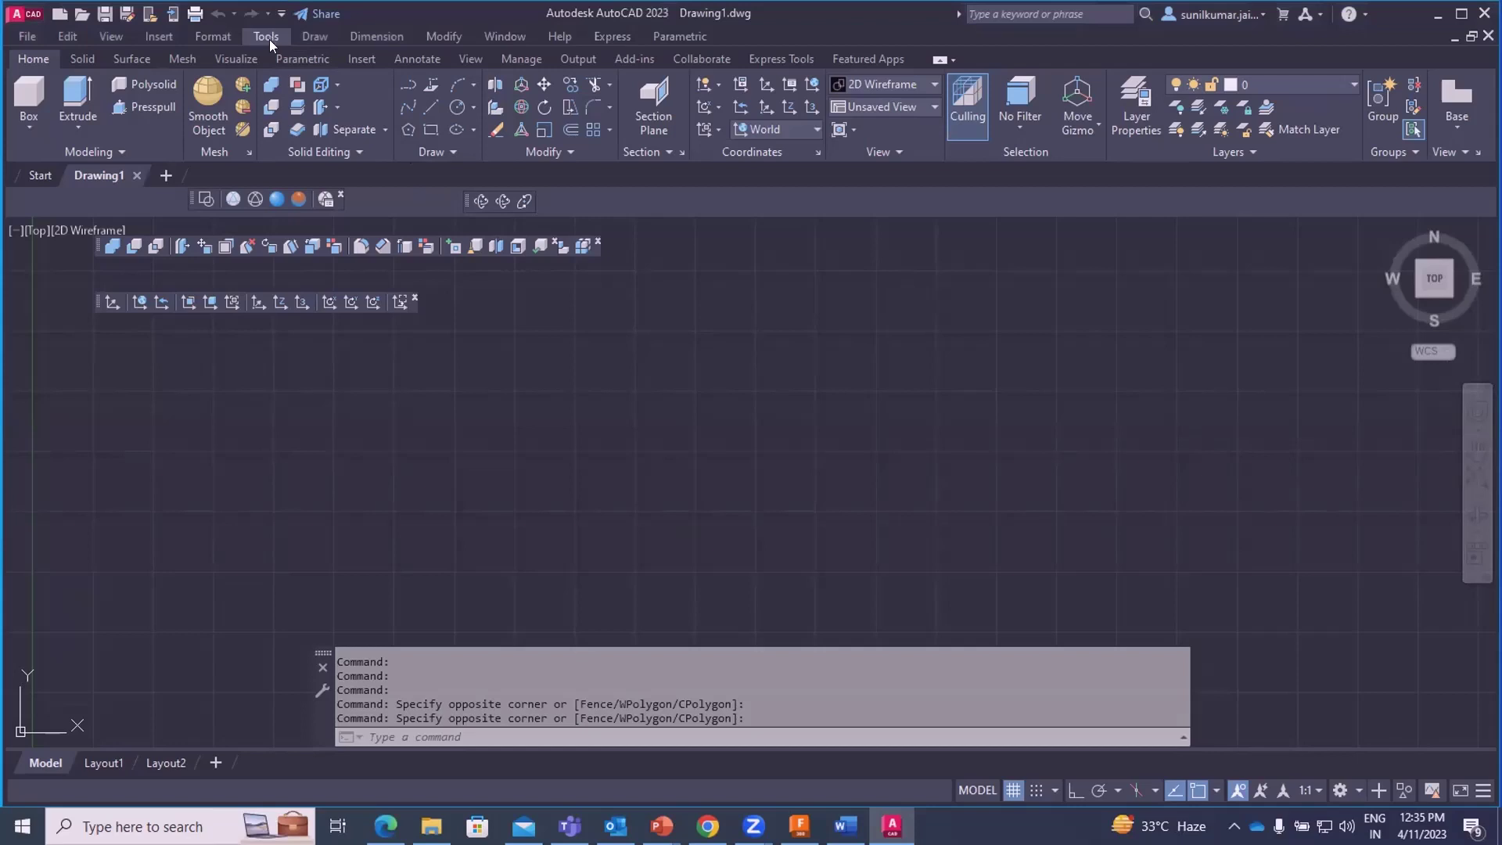
{"action": "left_click", "coordinate": [266, 36]}
{"action": "mouse_move", "coordinate": [331, 98]}
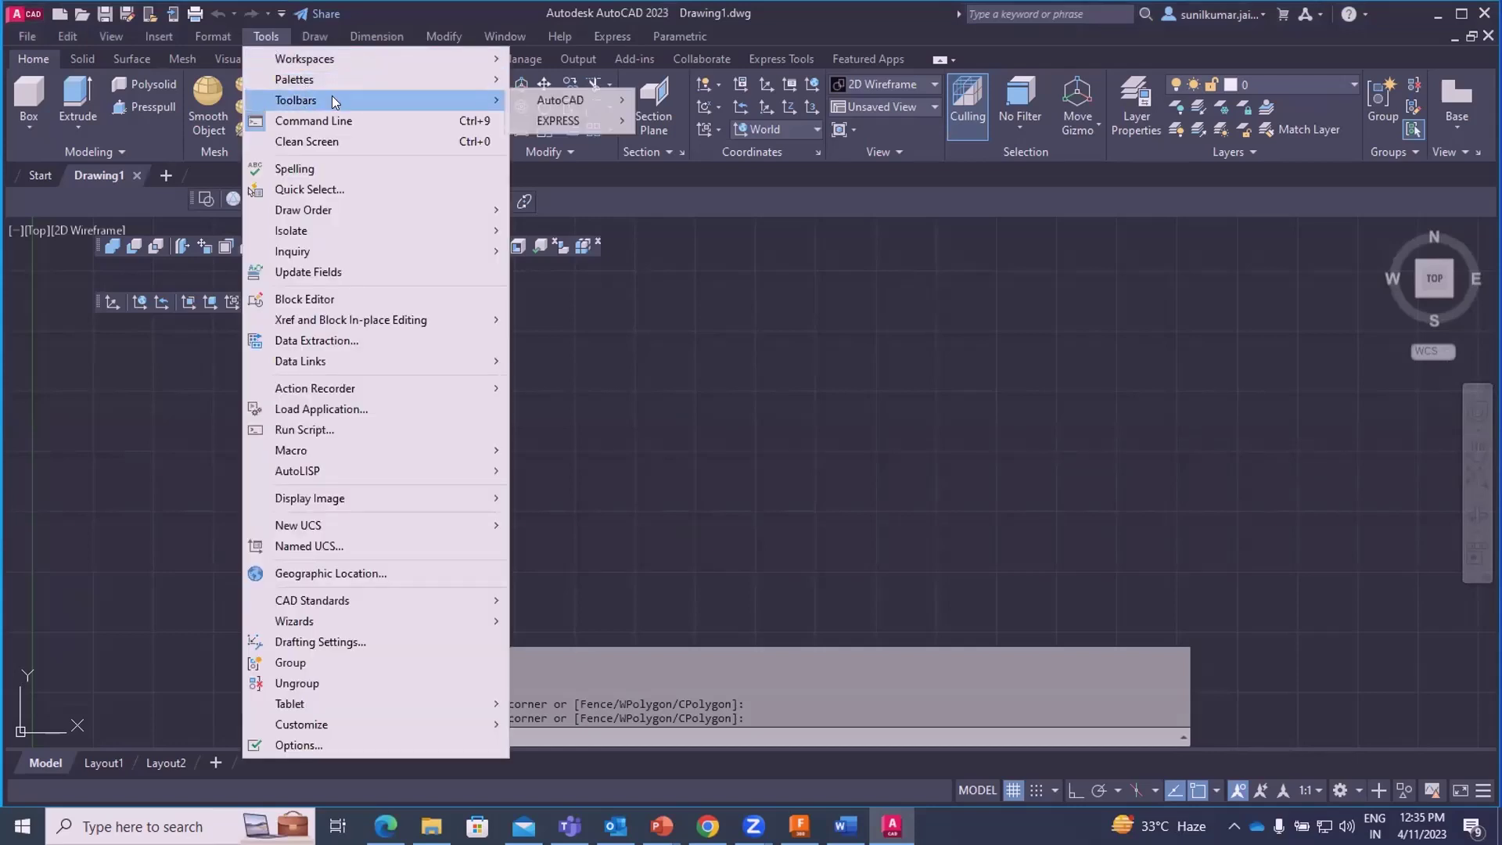
{"action": "mouse_move", "coordinate": [602, 98]}
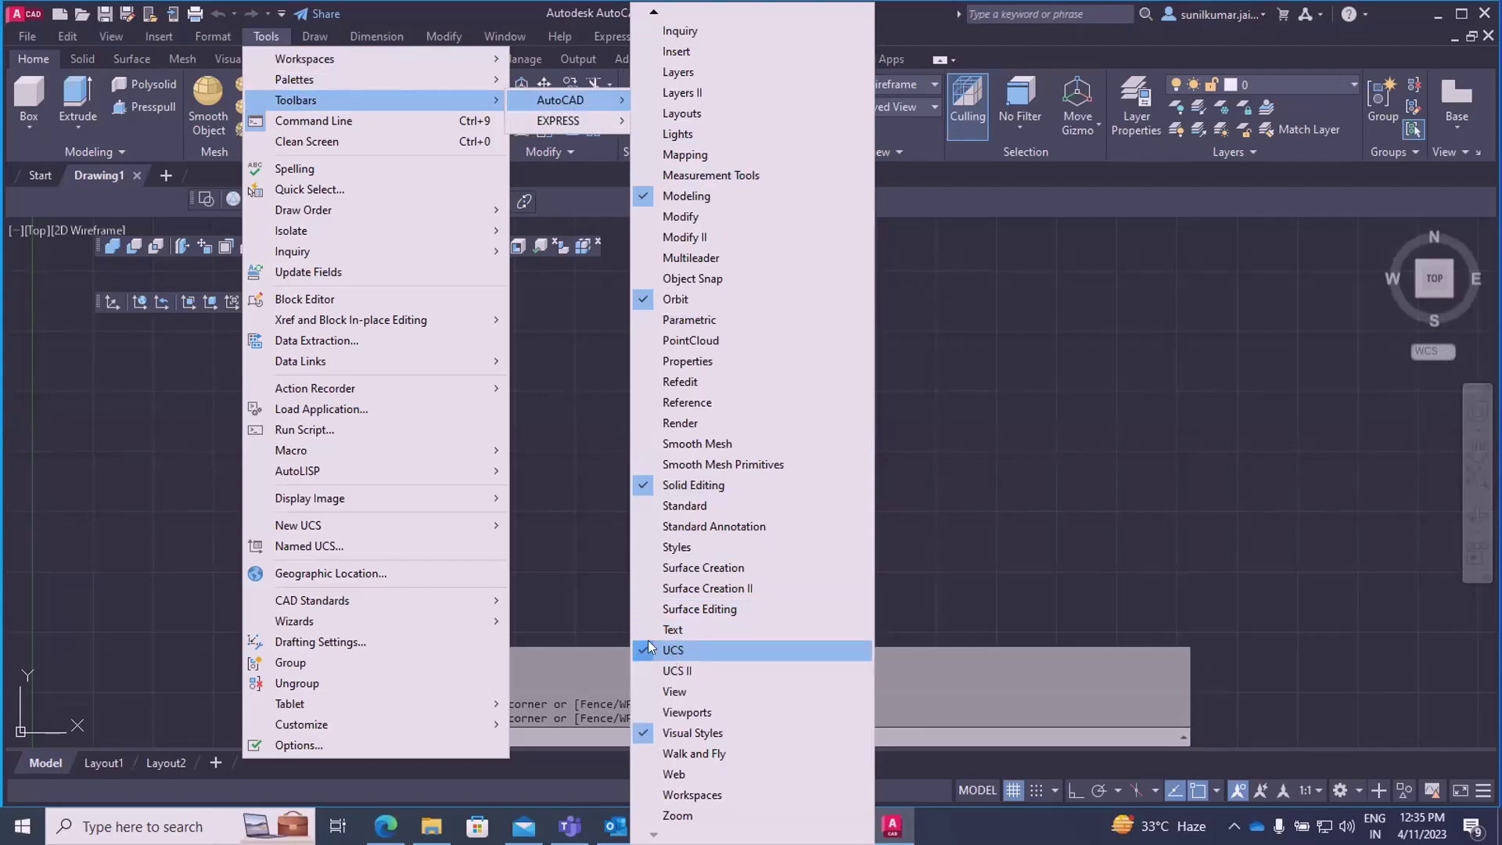
{"action": "left_click", "coordinate": [523, 427]}
{"action": "left_click", "coordinate": [499, 409]}
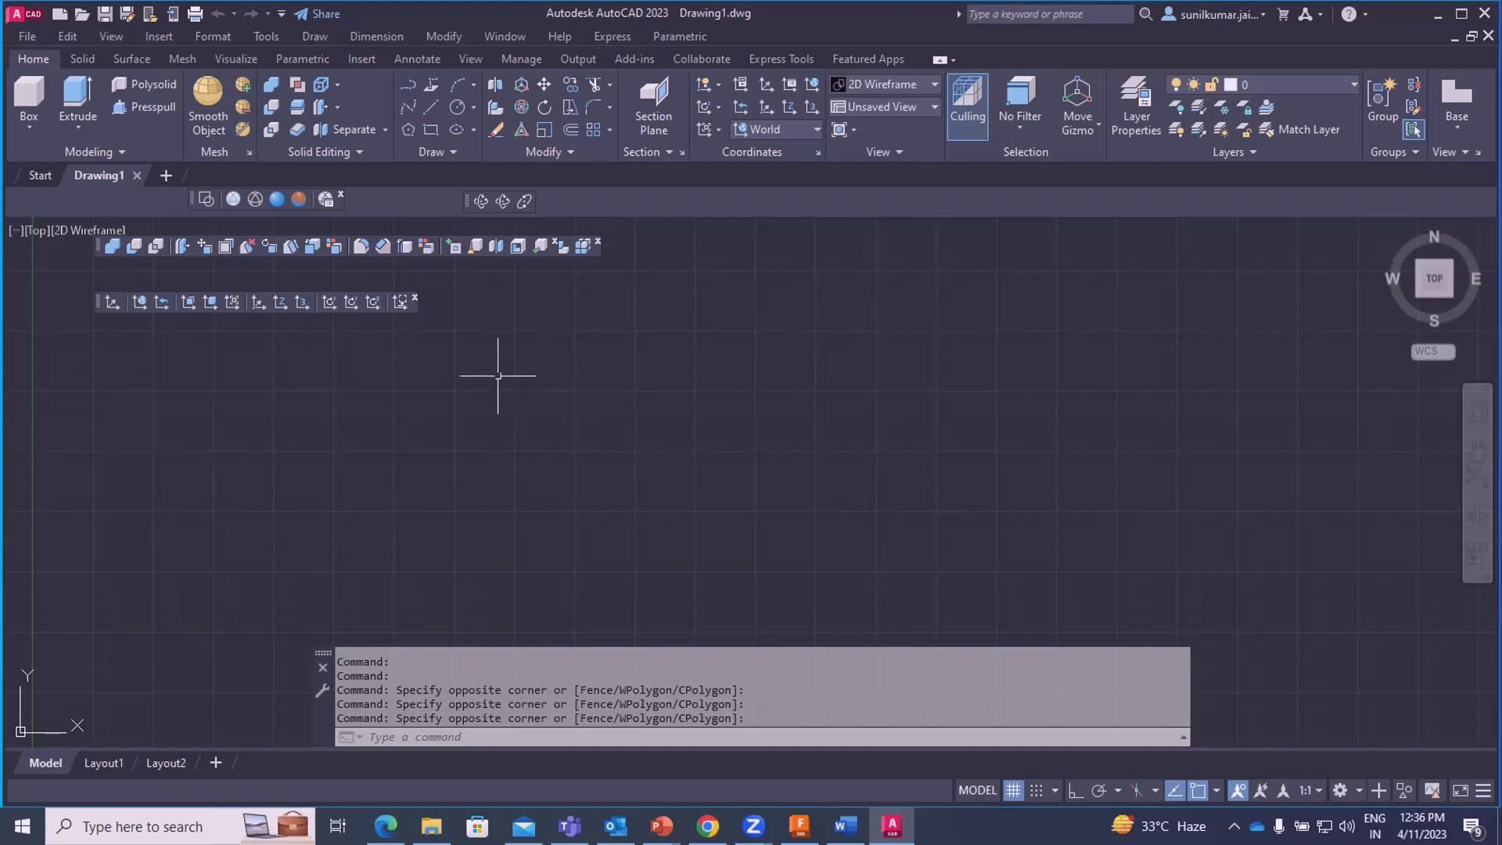
- Create a solid cylinder with a base radius of 10 and a height of 50 in the middle of the drawing
{"action": "left_click", "coordinate": [35, 127]}
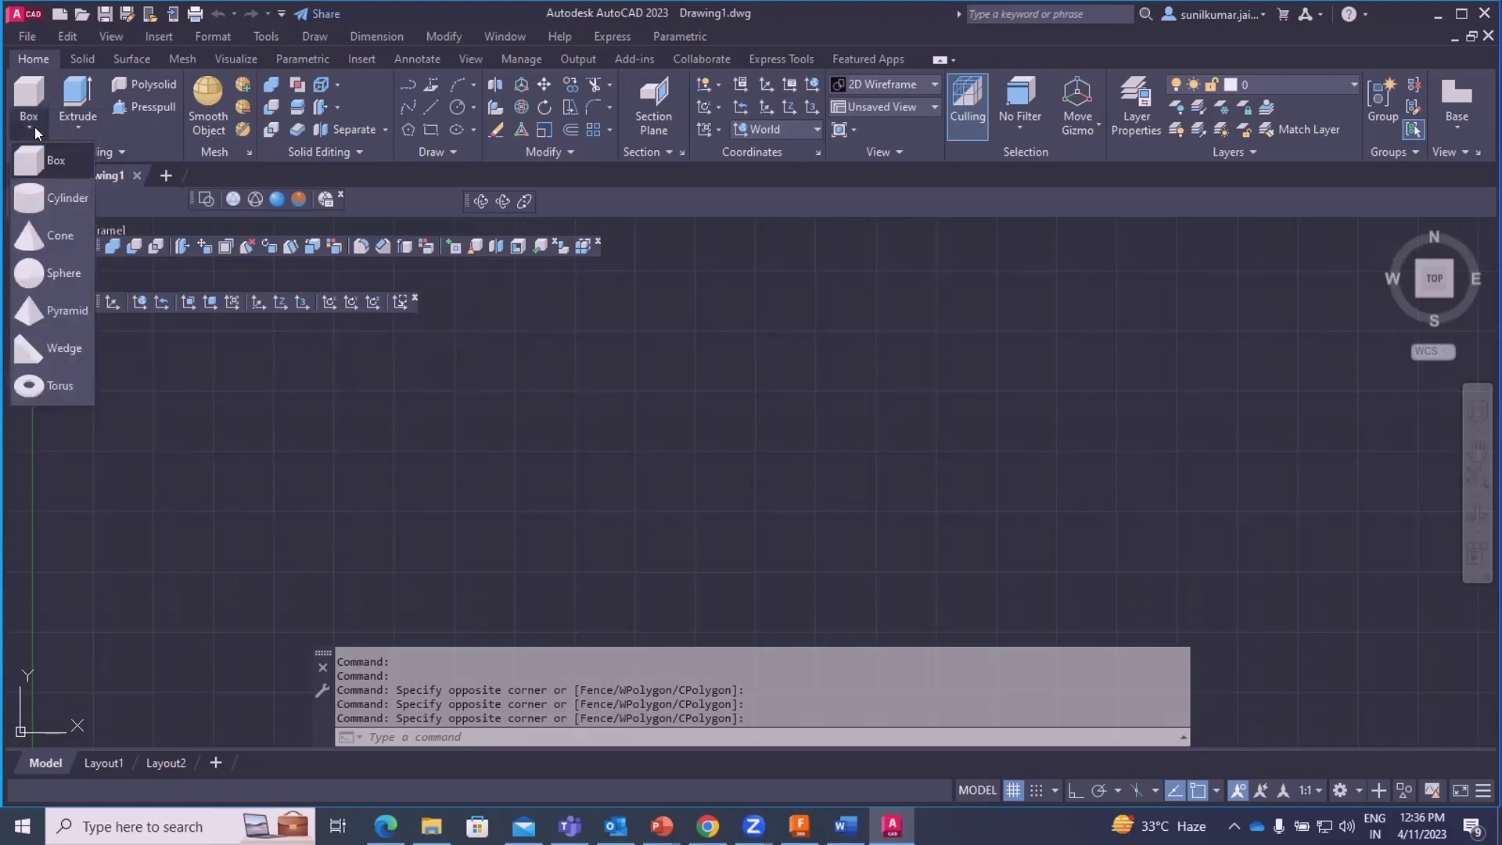
{"action": "left_click", "coordinate": [45, 195]}
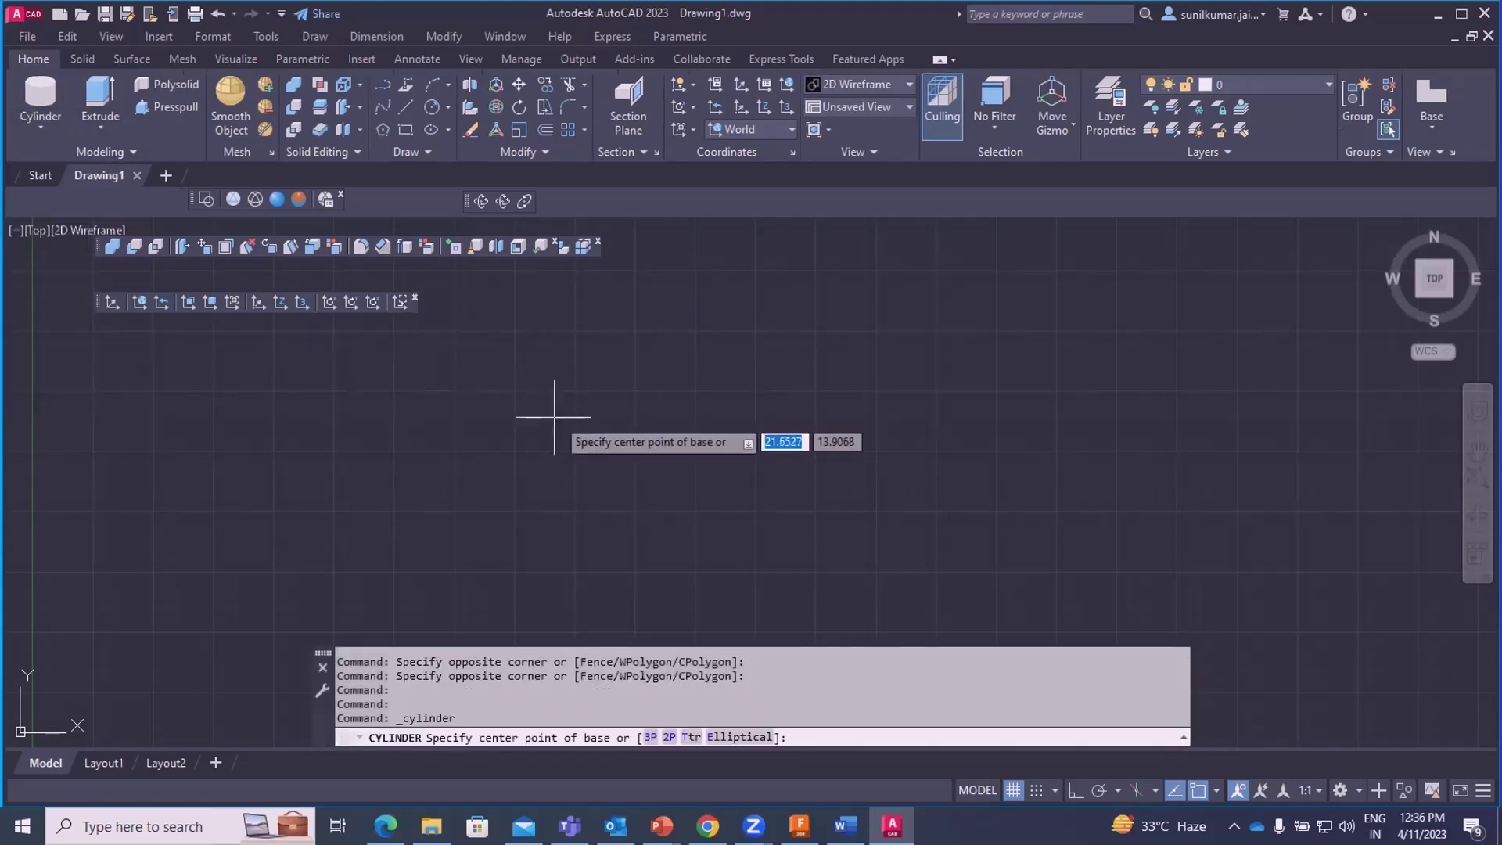
{"action": "left_click", "coordinate": [670, 451]}
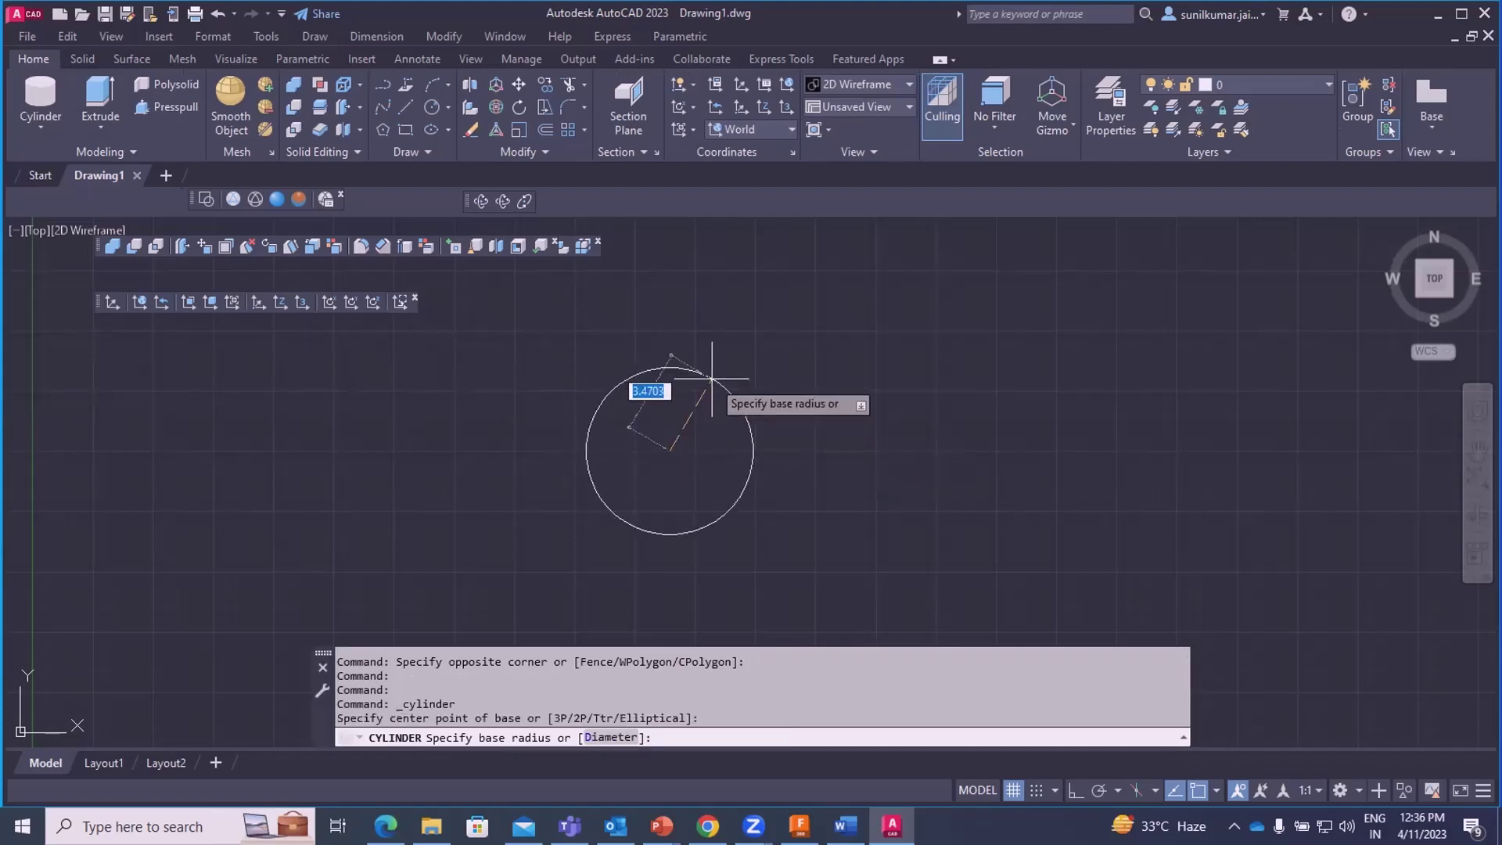
{"action": "type", "text": "10"}
{"action": "key", "text": "Return"}
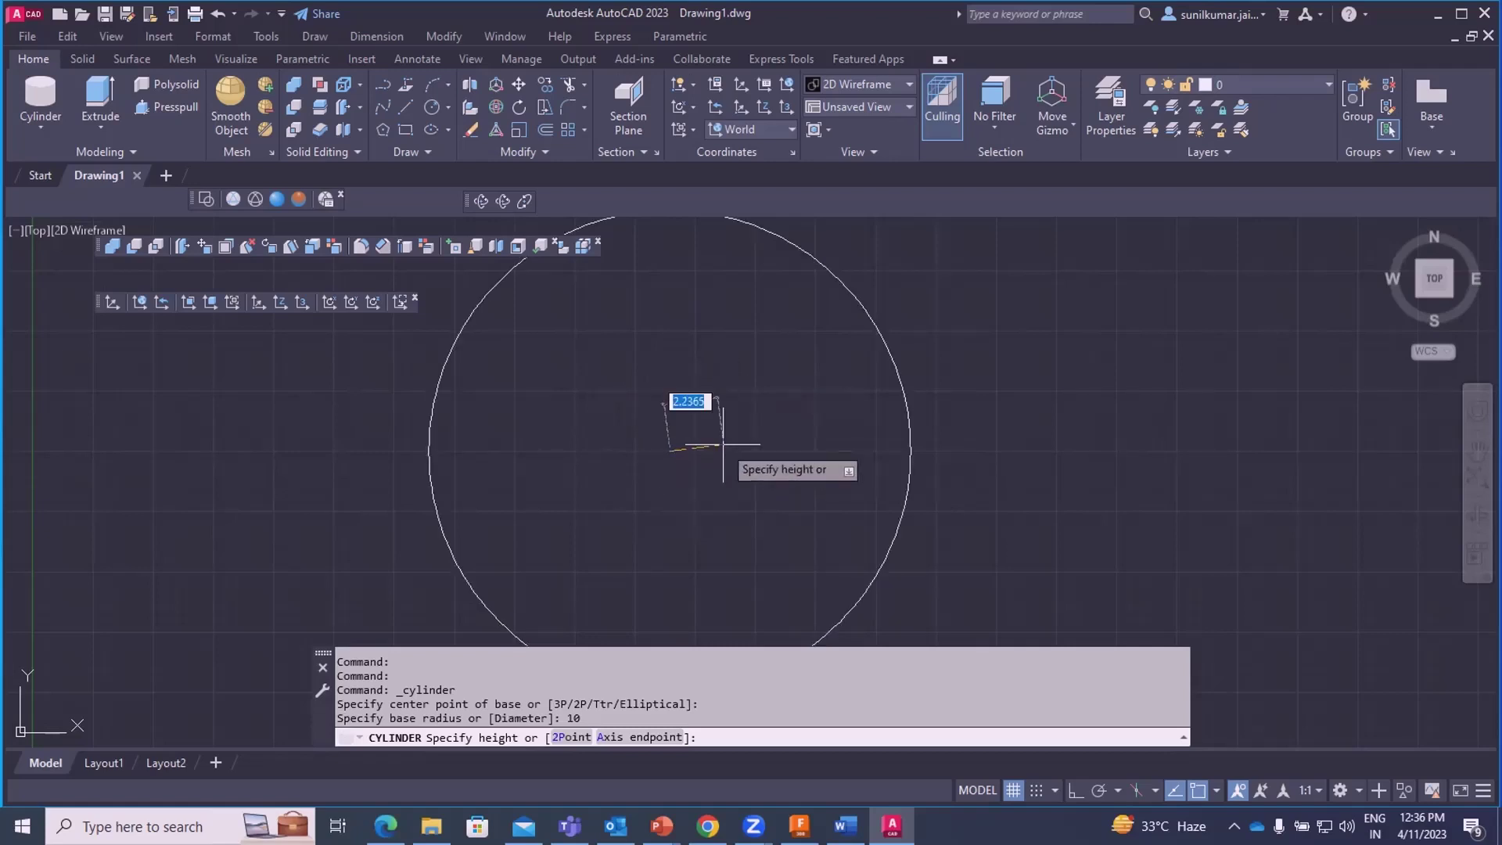
{"action": "type", "text": "50"}
{"action": "key", "text": "Return"}
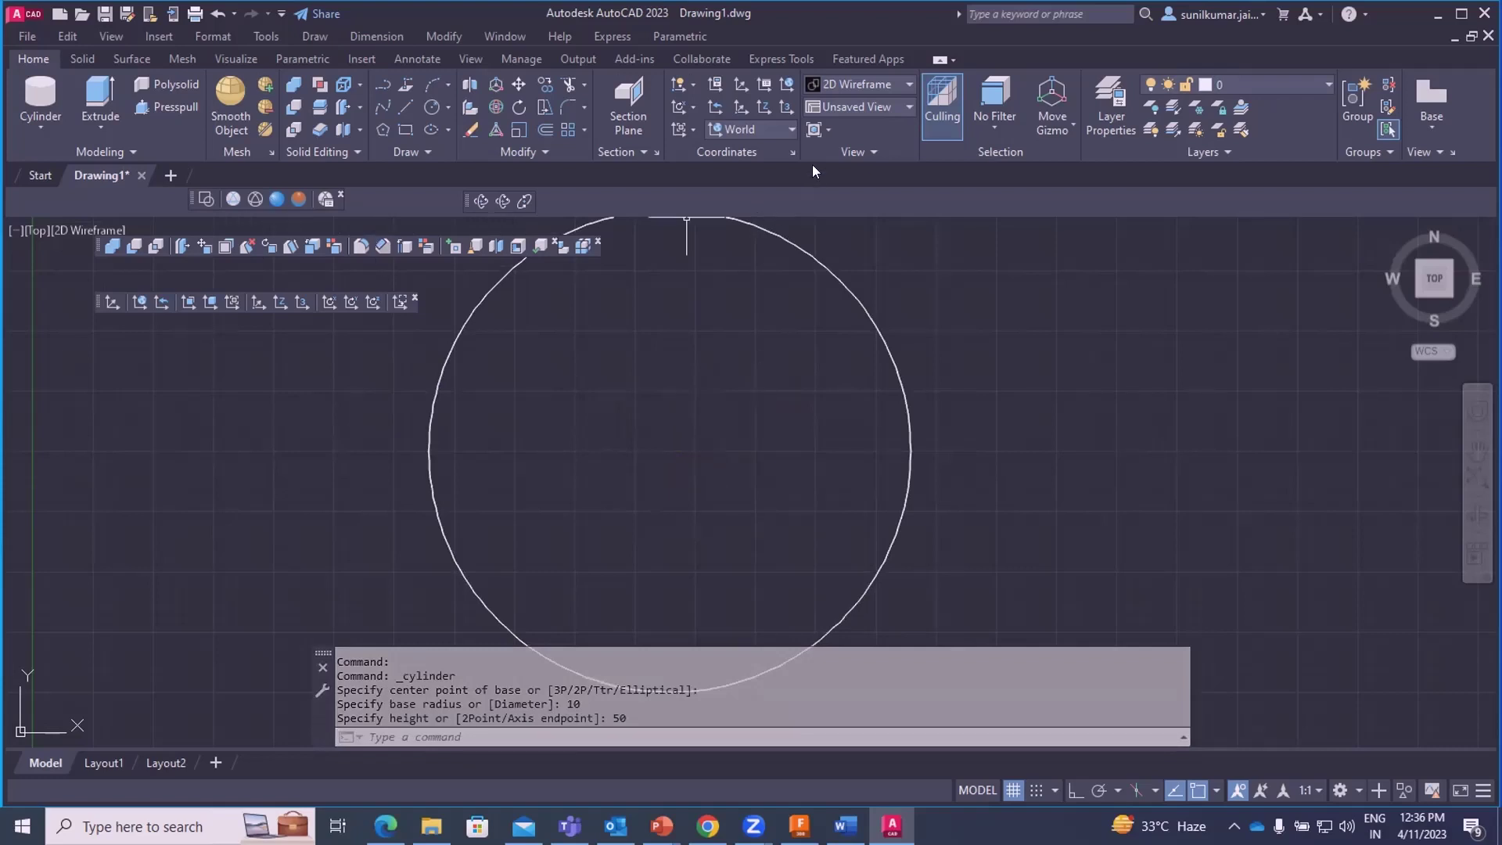
- Display the cylinder in the Conceptual visual style from the SW Isometric view
{"action": "left_click", "coordinate": [856, 151]}
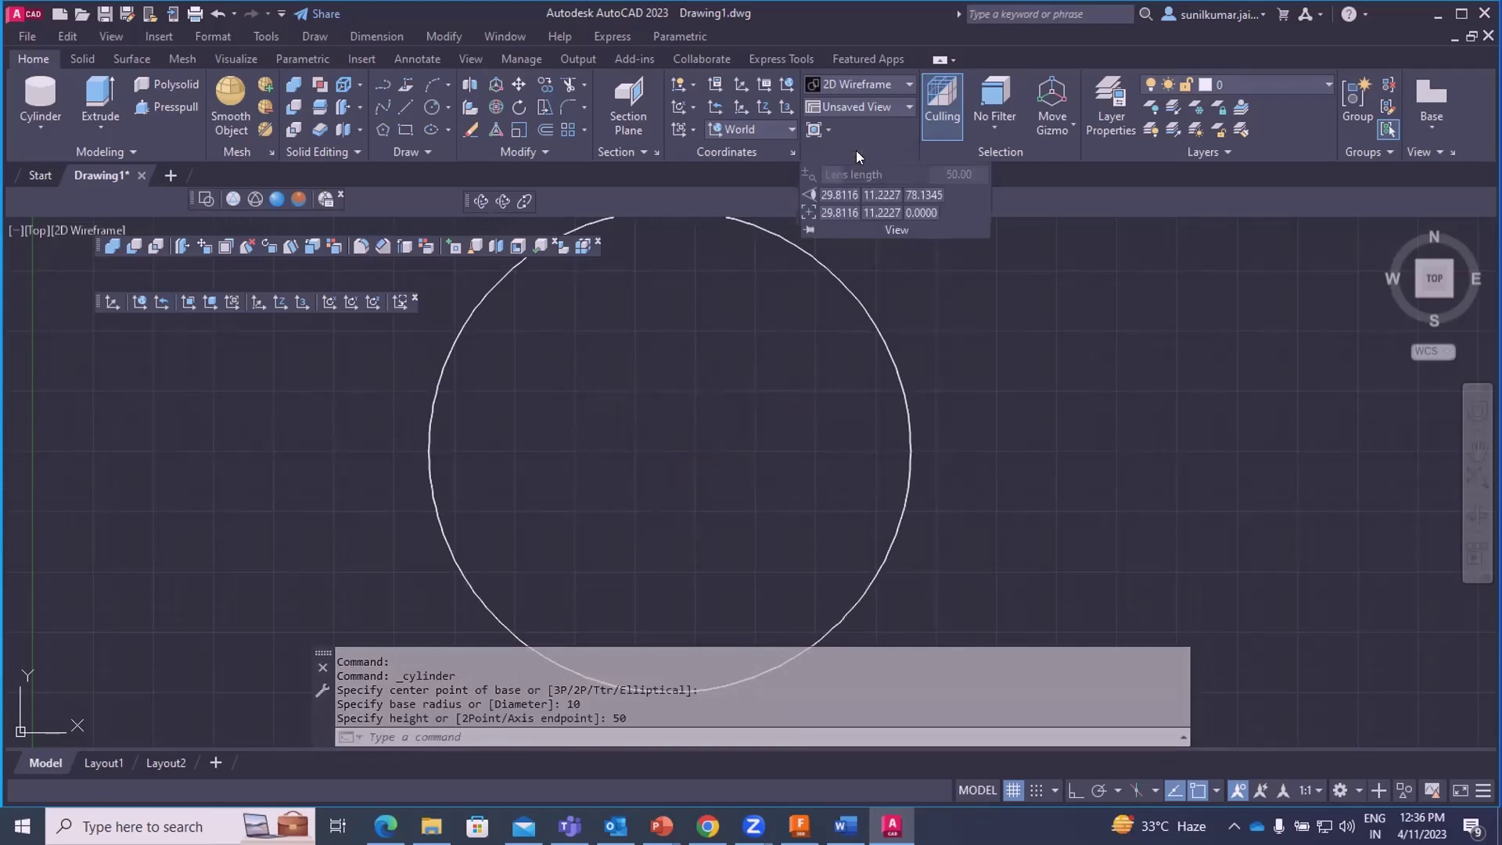
{"action": "left_click", "coordinate": [901, 83]}
{"action": "left_click", "coordinate": [879, 82]}
{"action": "left_click", "coordinate": [885, 81]}
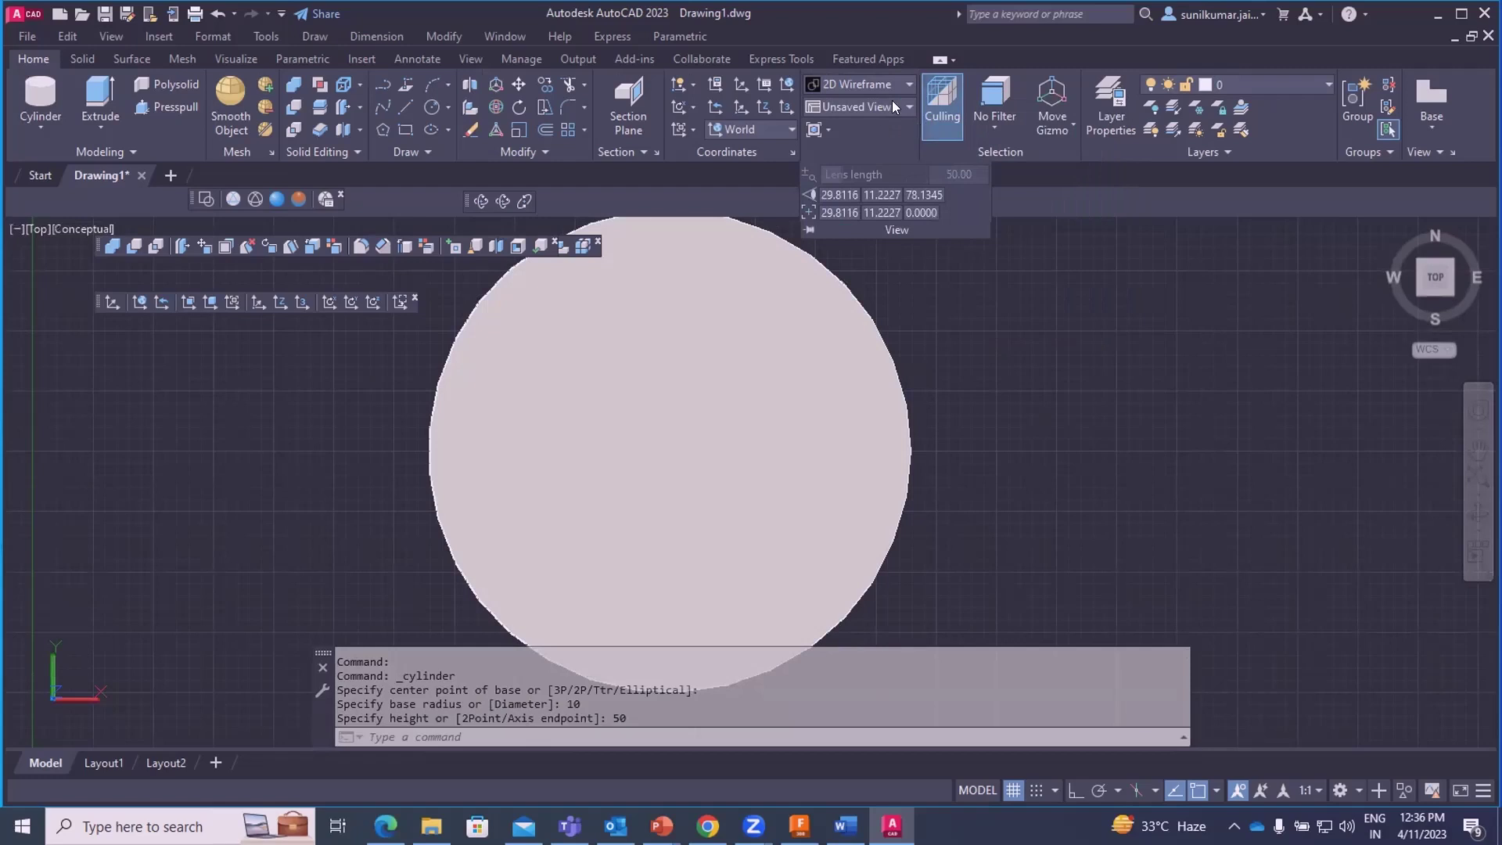
{"action": "left_click", "coordinate": [890, 107]}
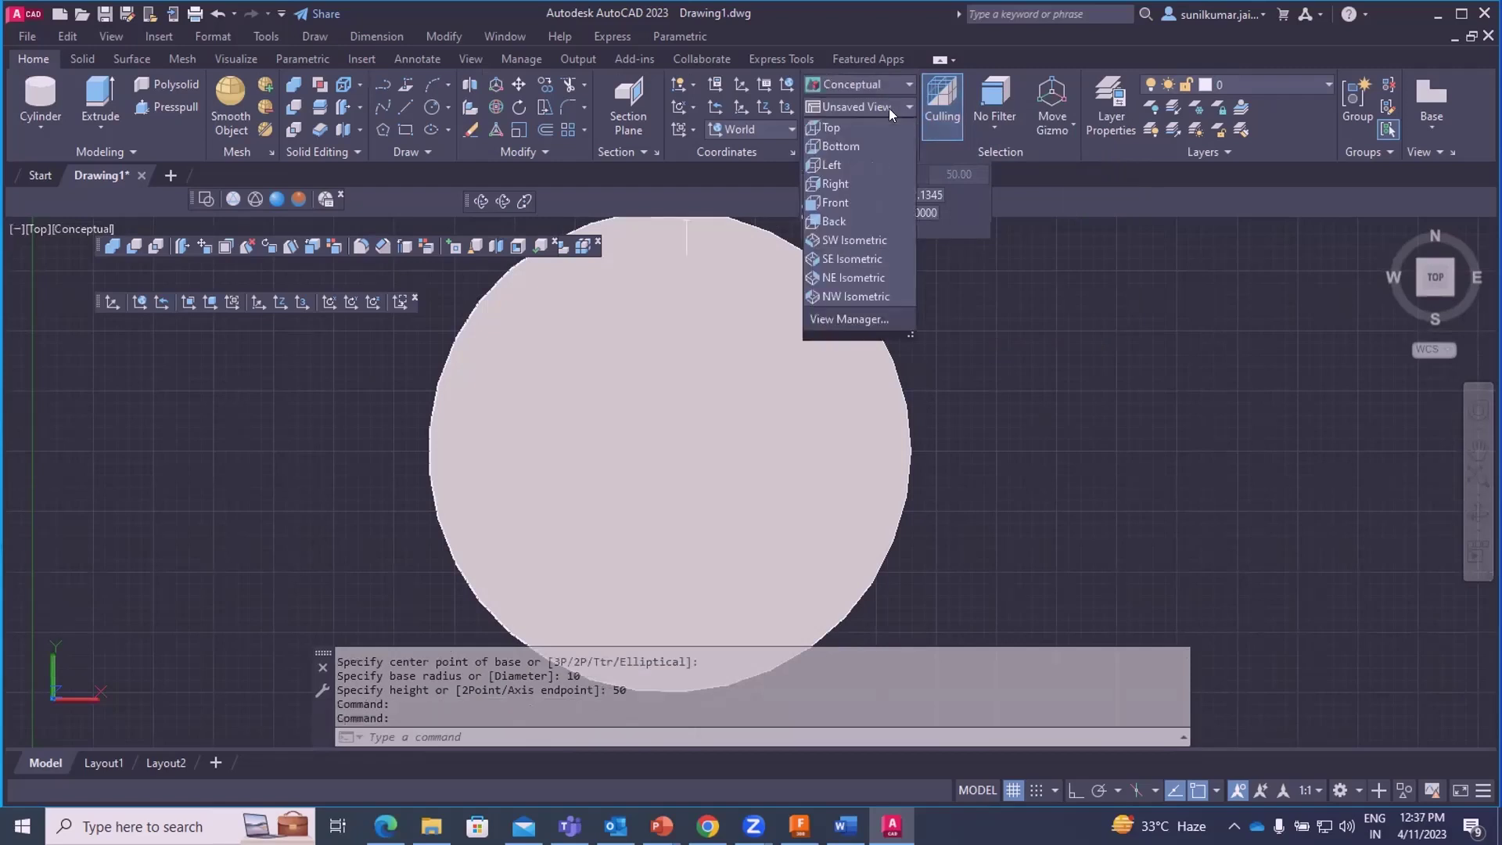
{"action": "left_click", "coordinate": [851, 243]}
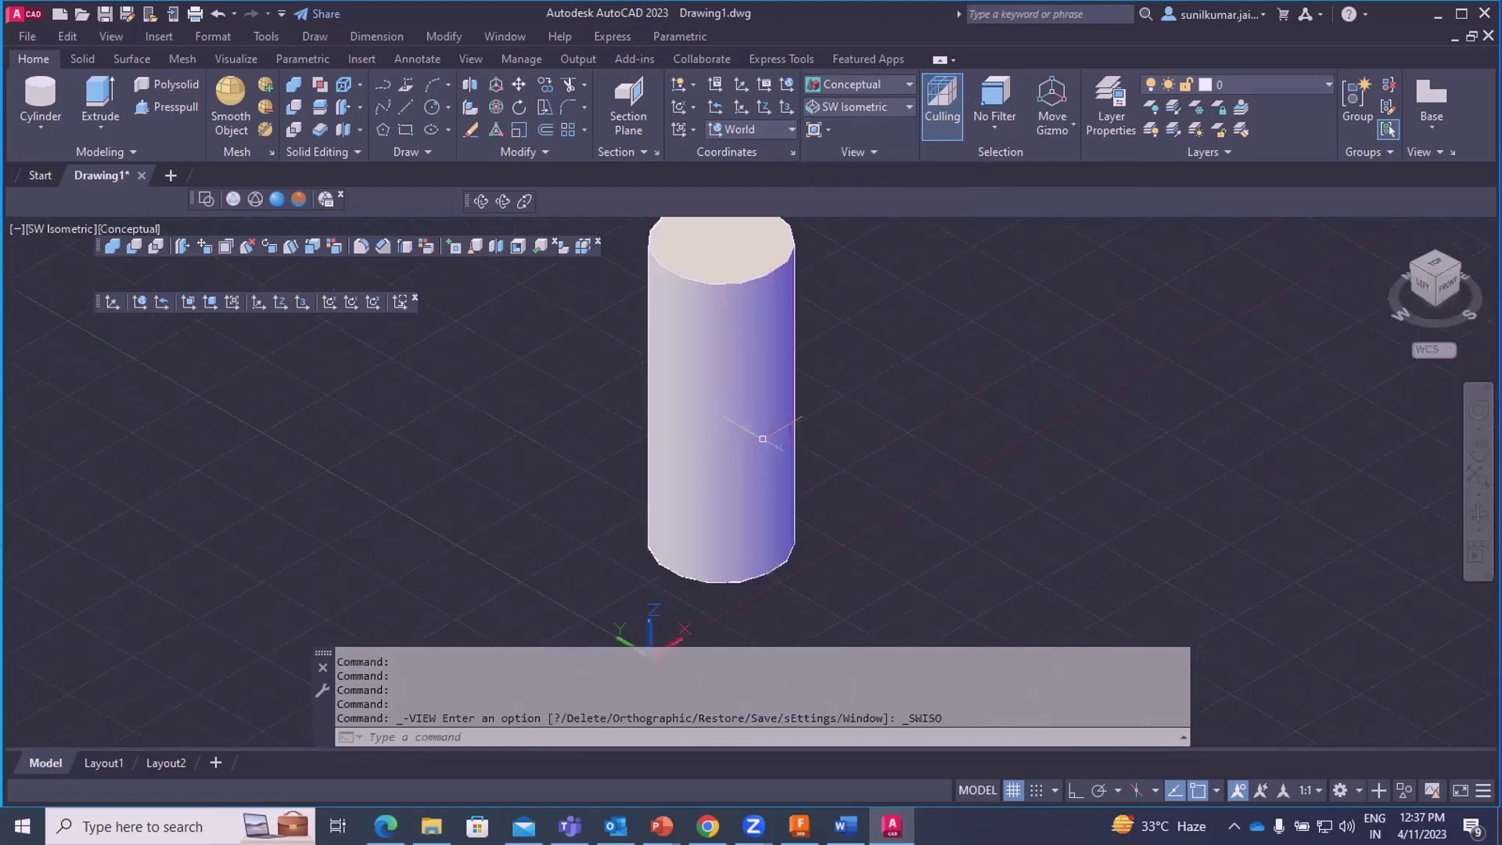
{"action": "scroll", "coordinate": [754, 458], "scroll_direction": "down", "scroll_amount": 2}
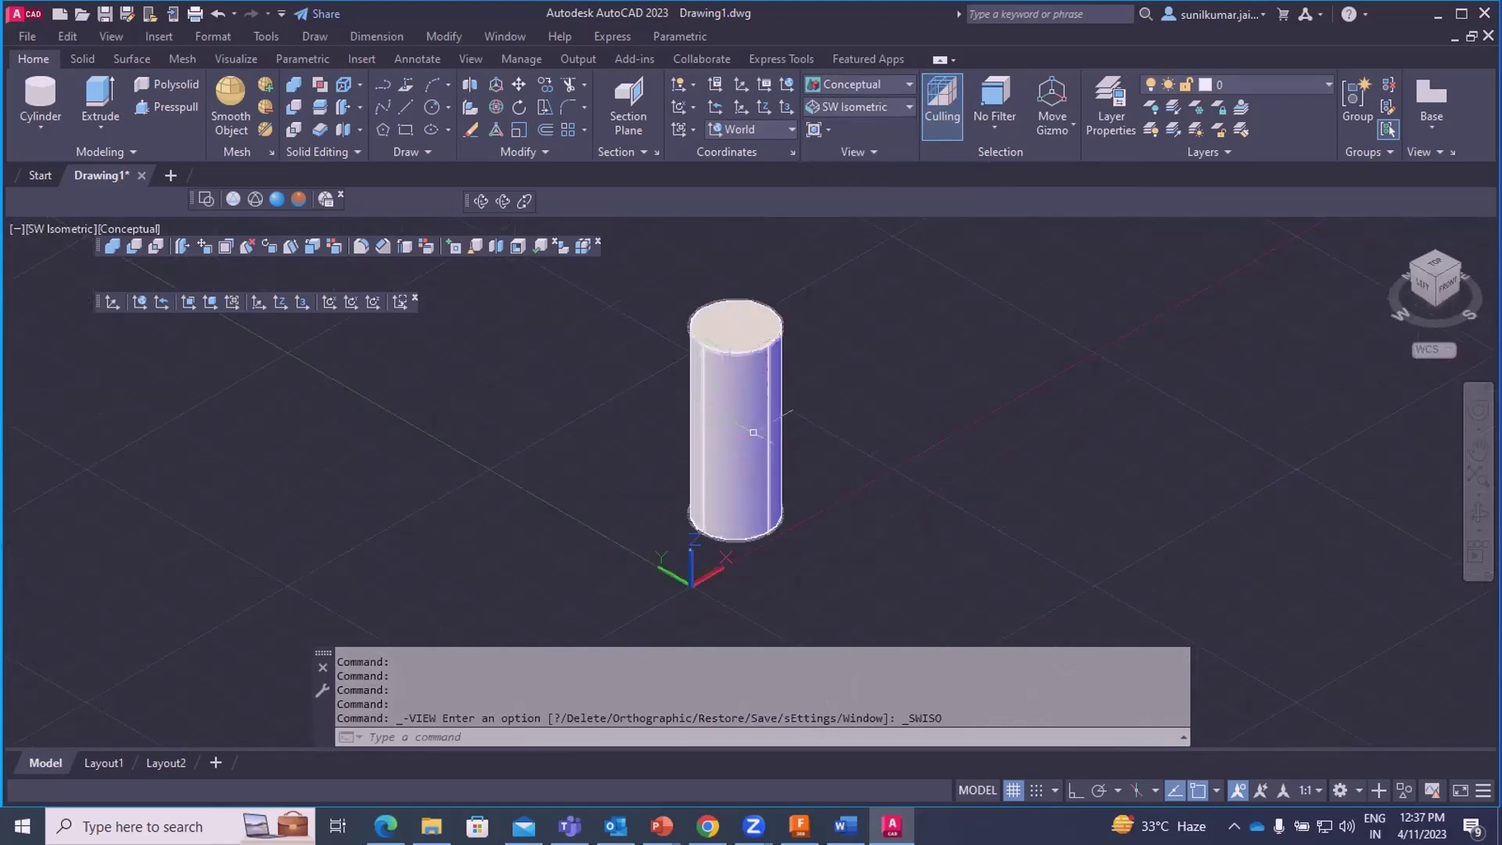
{"action": "scroll", "coordinate": [754, 447], "scroll_direction": "up", "scroll_amount": 2}
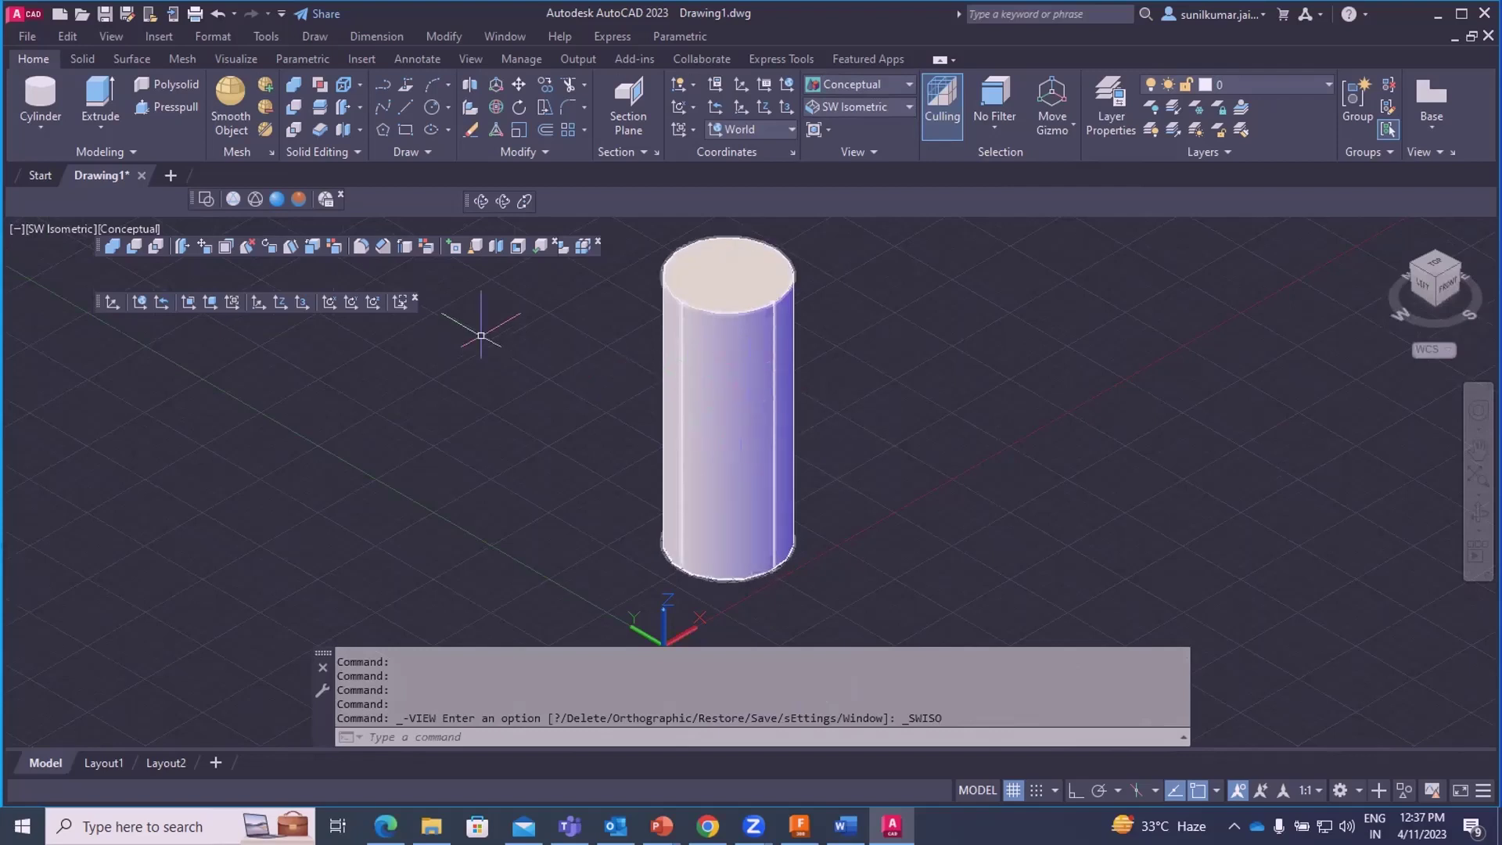
- Enable all object snap modes and draw a vertical line down the cylinder's side from its top edge to its bottom edge
{"action": "type", "text": "l"}
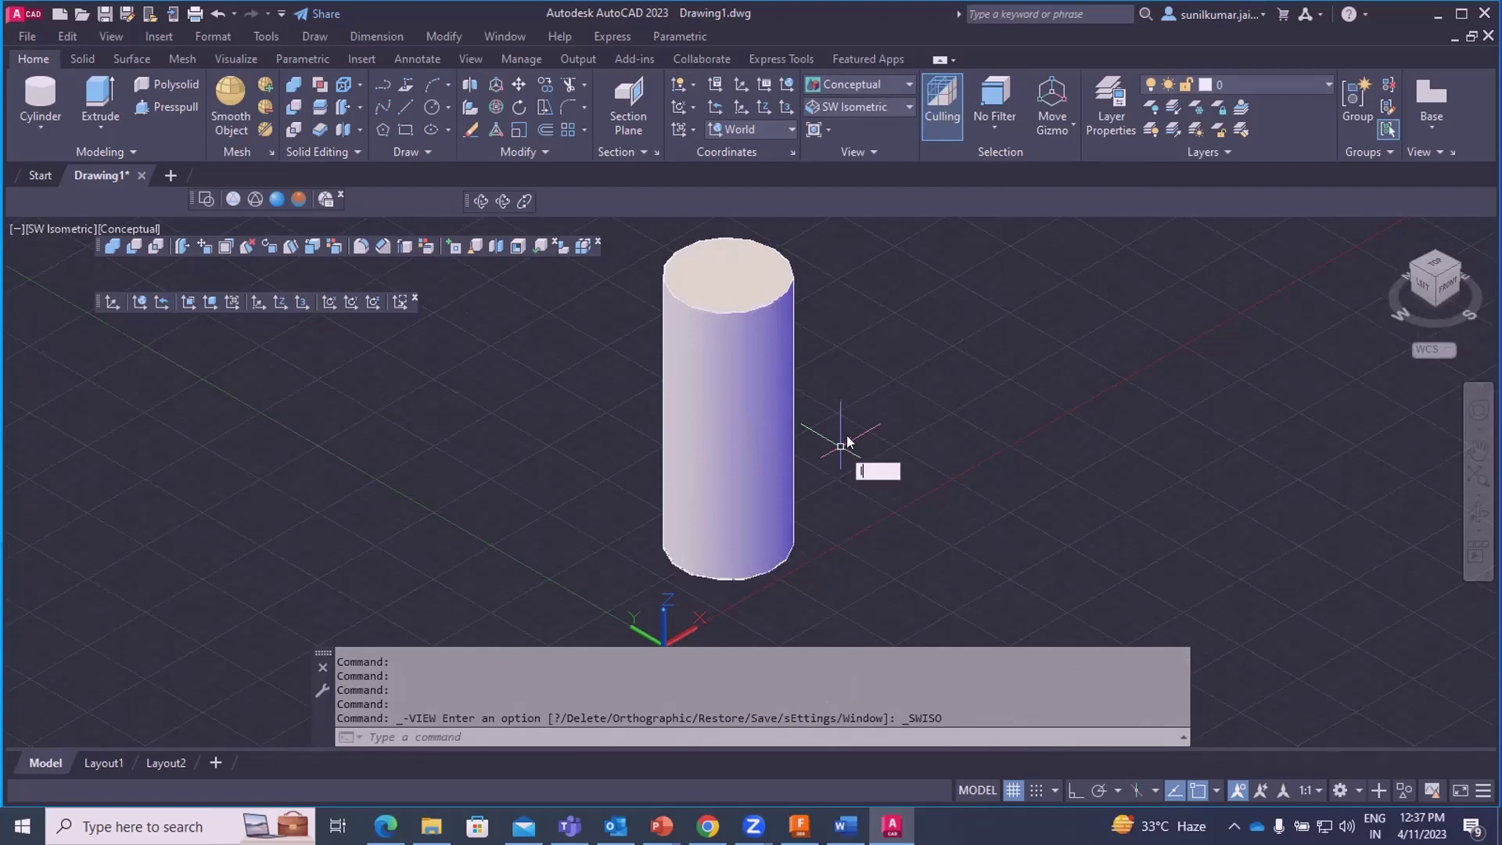
{"action": "key", "text": "Return"}
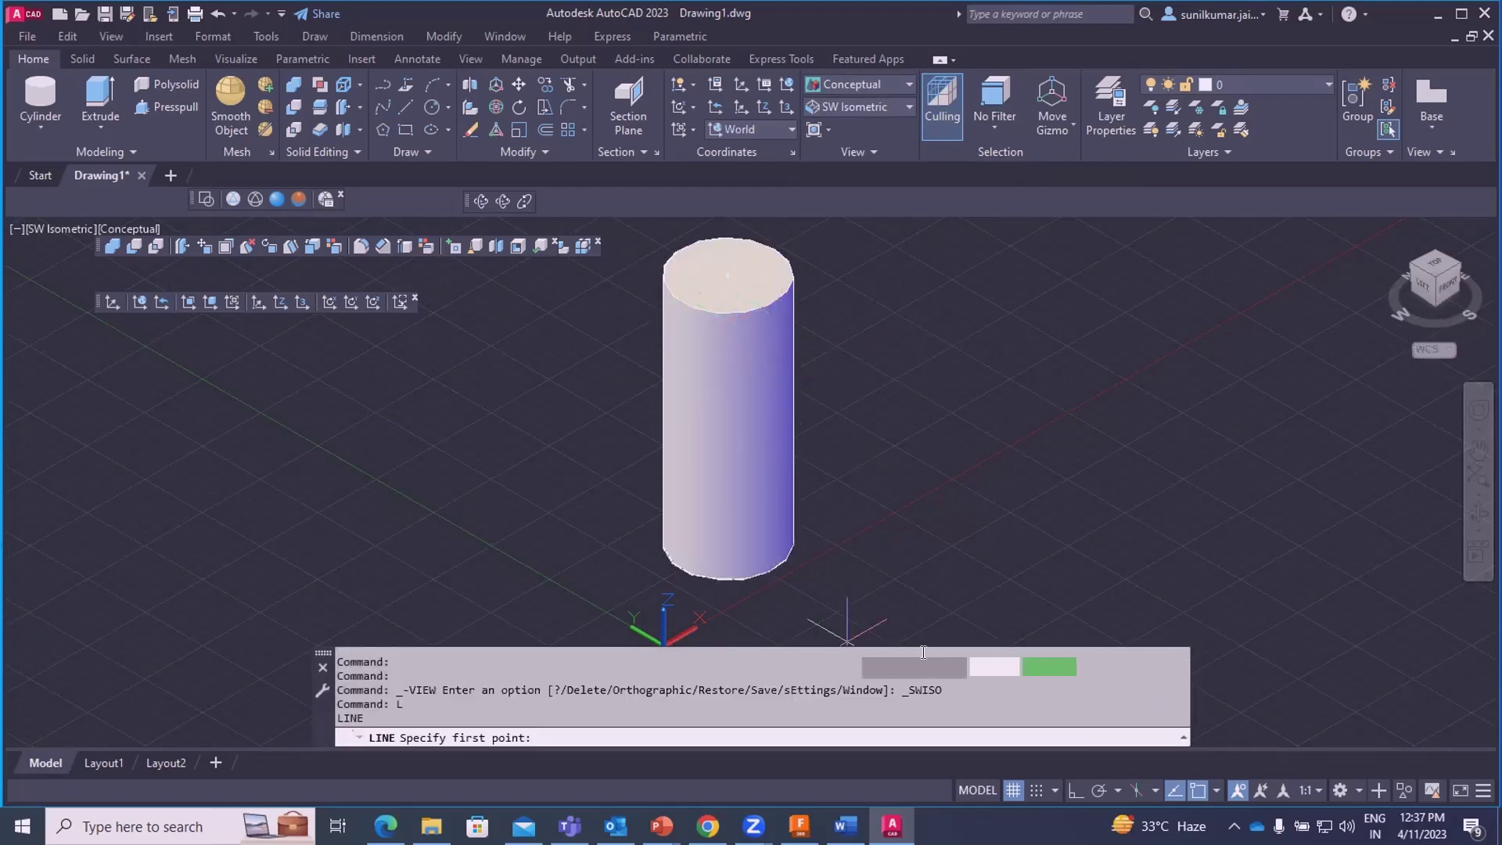
{"action": "left_click", "coordinate": [1212, 789]}
{"action": "left_click", "coordinate": [1224, 588]}
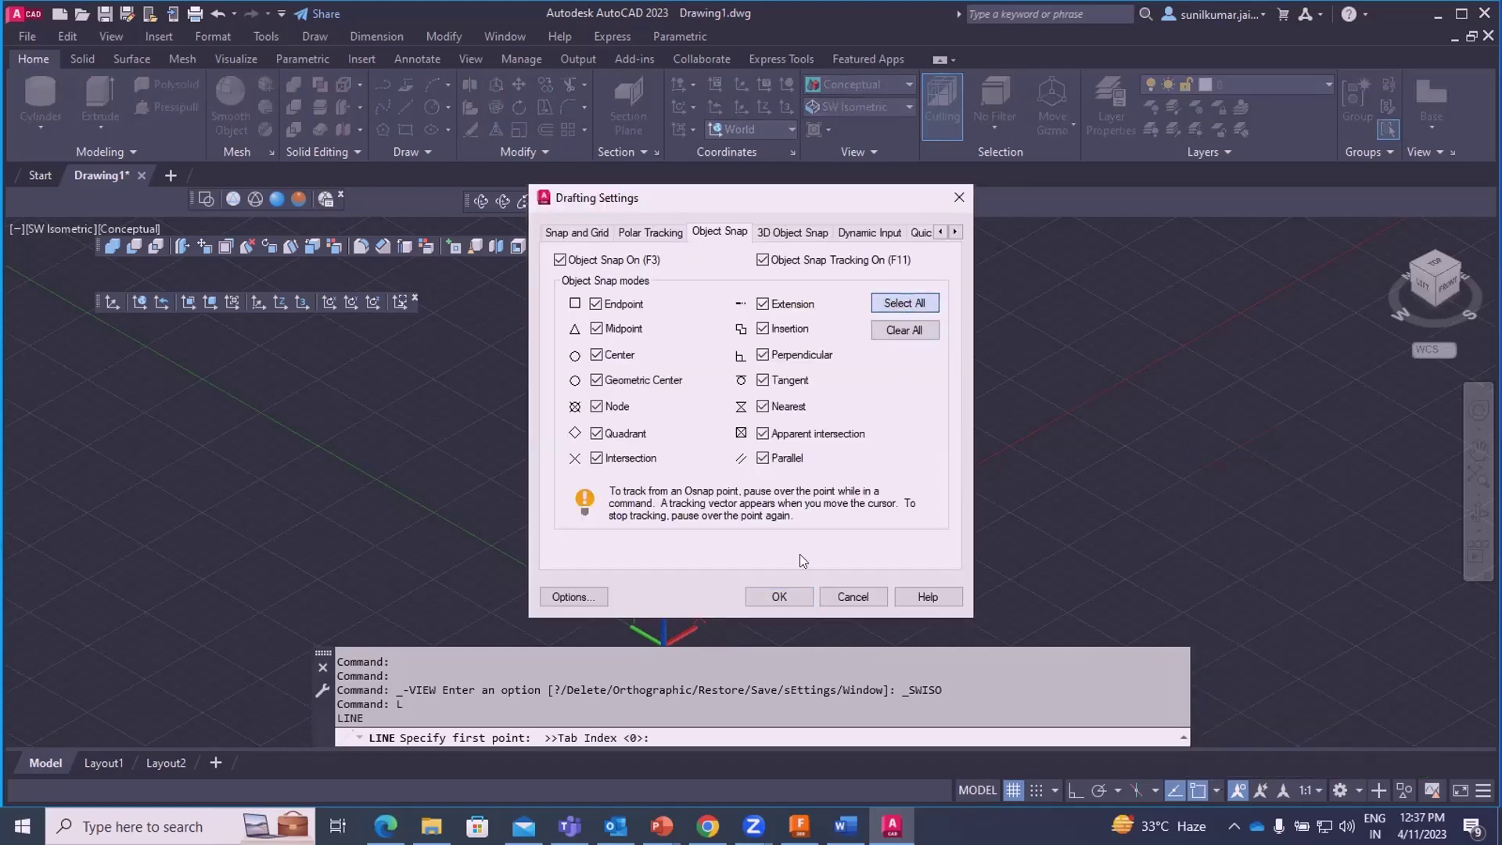
{"action": "left_click", "coordinate": [779, 596]}
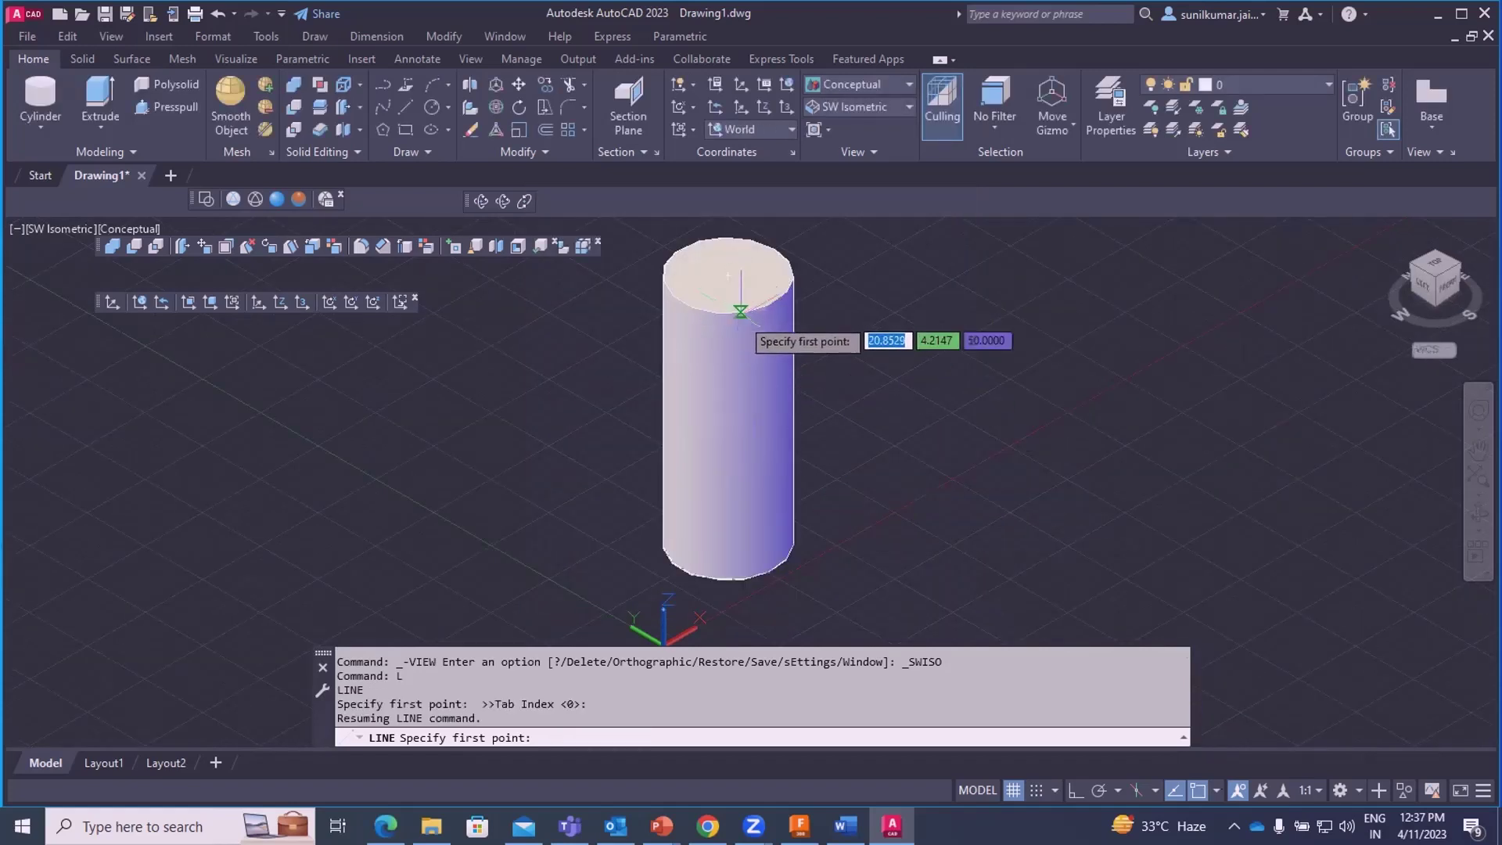
{"action": "left_click", "coordinate": [740, 312]}
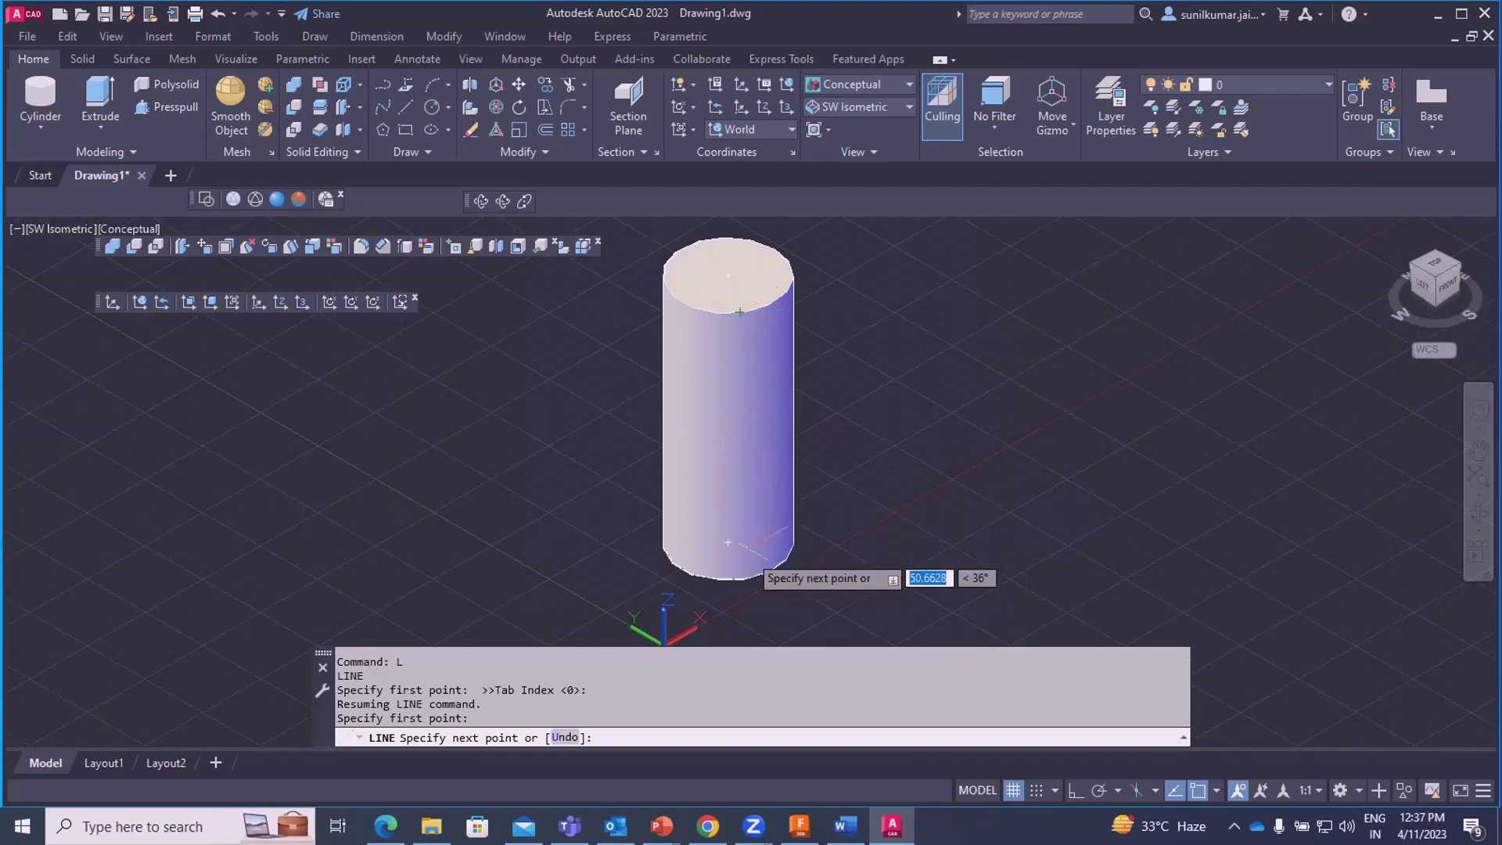
{"action": "left_click", "coordinate": [740, 580]}
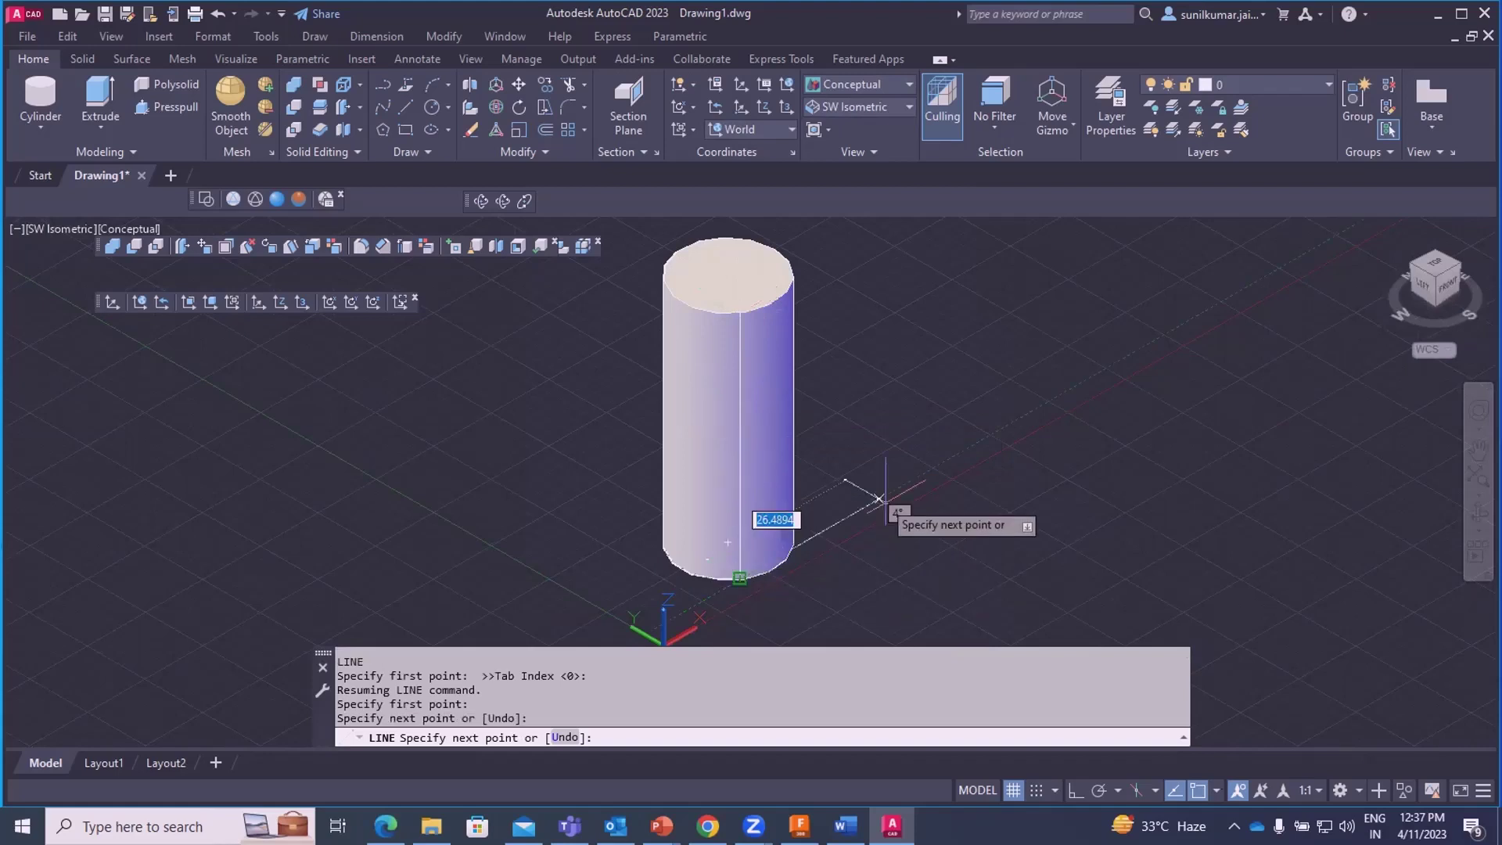
{"action": "key", "text": "Return"}
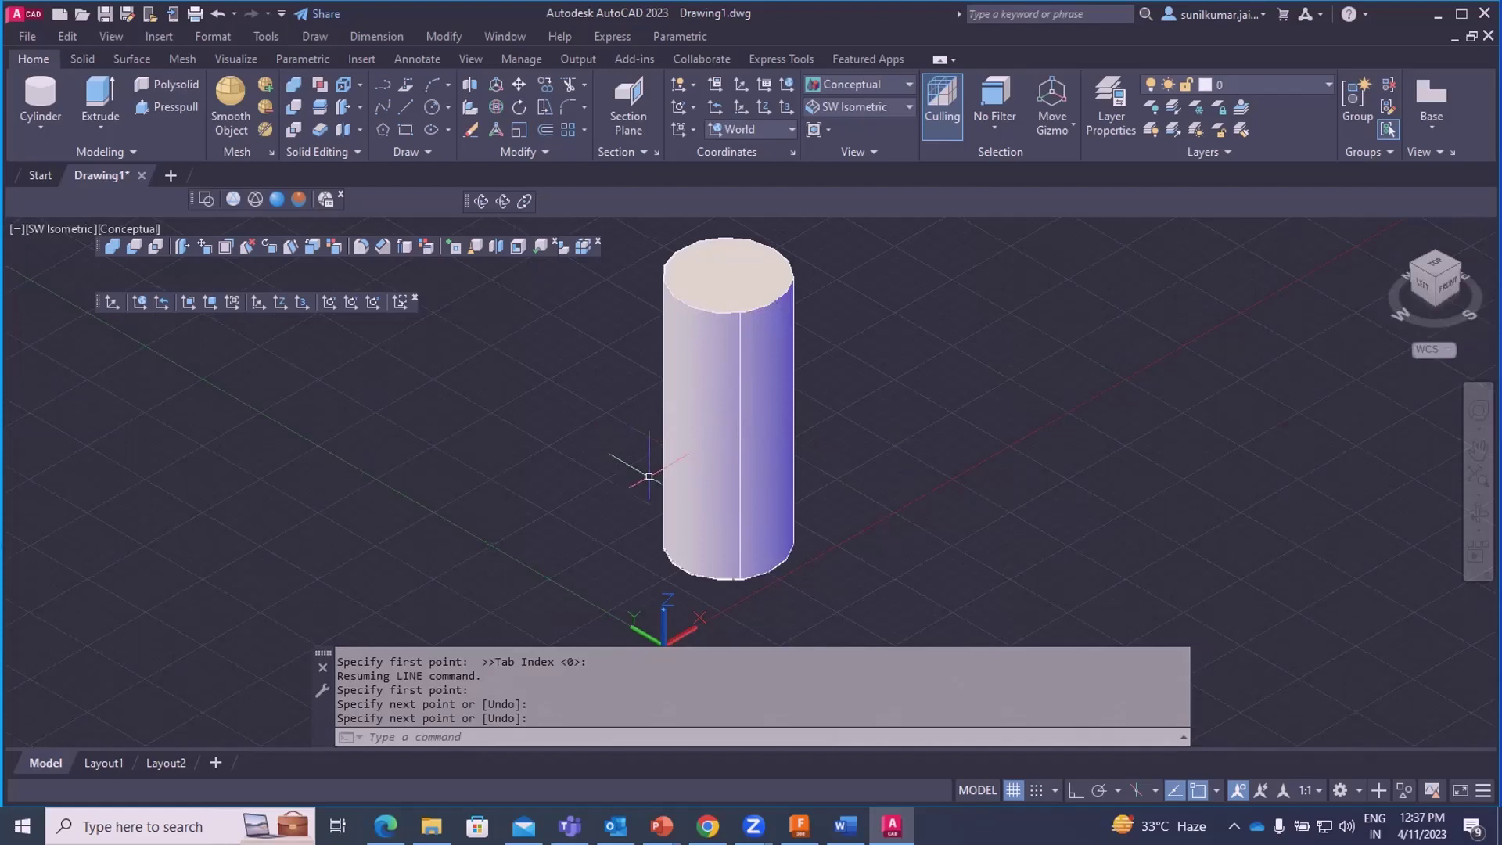
- Limit object snaps to Endpoint, Midpoint, Center, Geometric Center, Node and Quadrant, and set the UCS origin on the line along the cylinder's side
{"action": "left_click", "coordinate": [258, 302]}
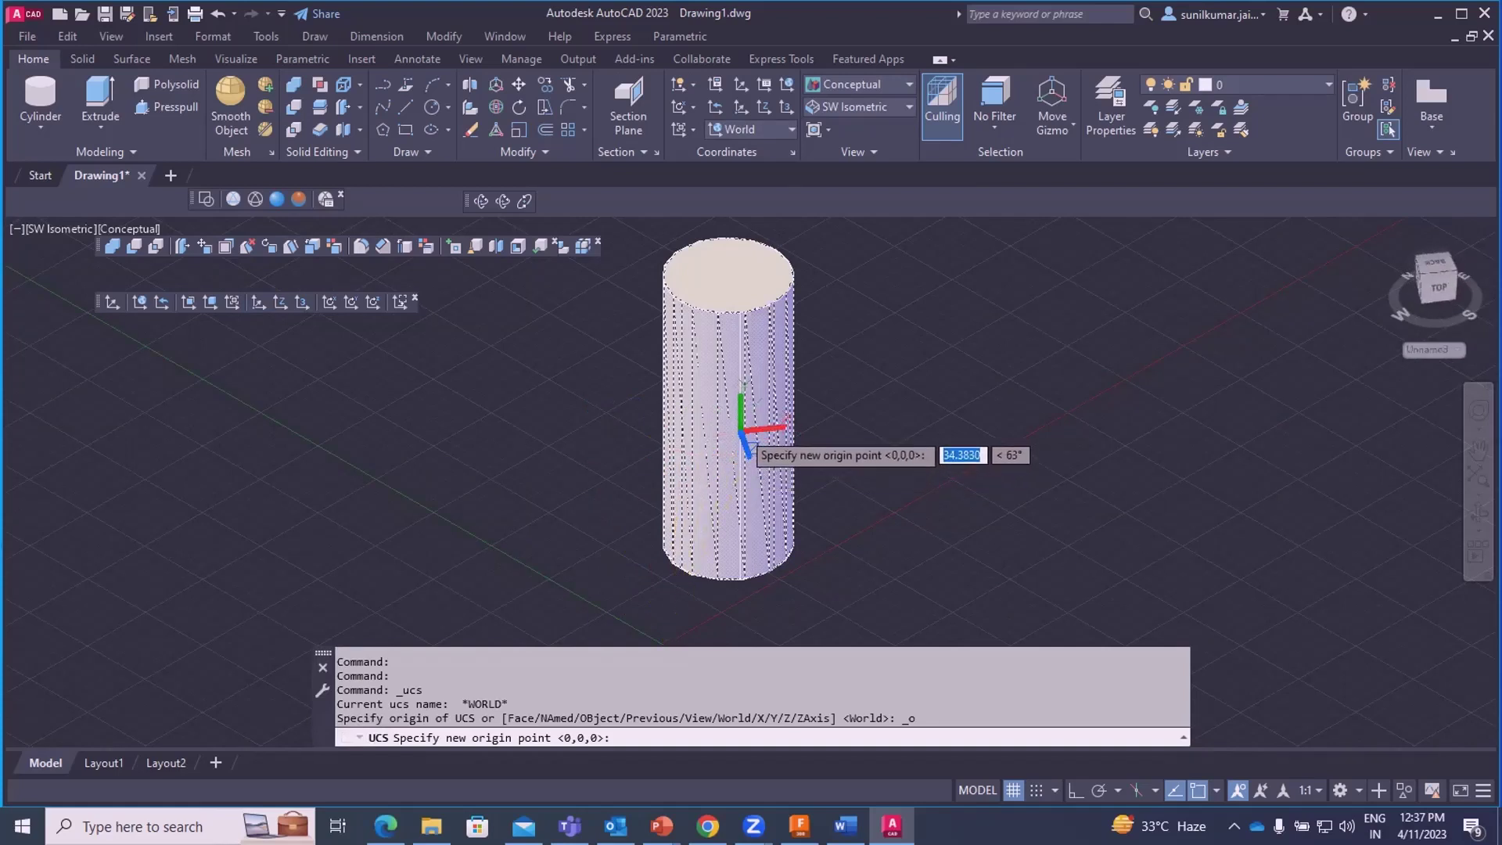
{"action": "scroll", "coordinate": [740, 311], "scroll_direction": "up", "scroll_amount": 2}
{"action": "scroll", "coordinate": [740, 311], "scroll_direction": "down", "scroll_amount": 3}
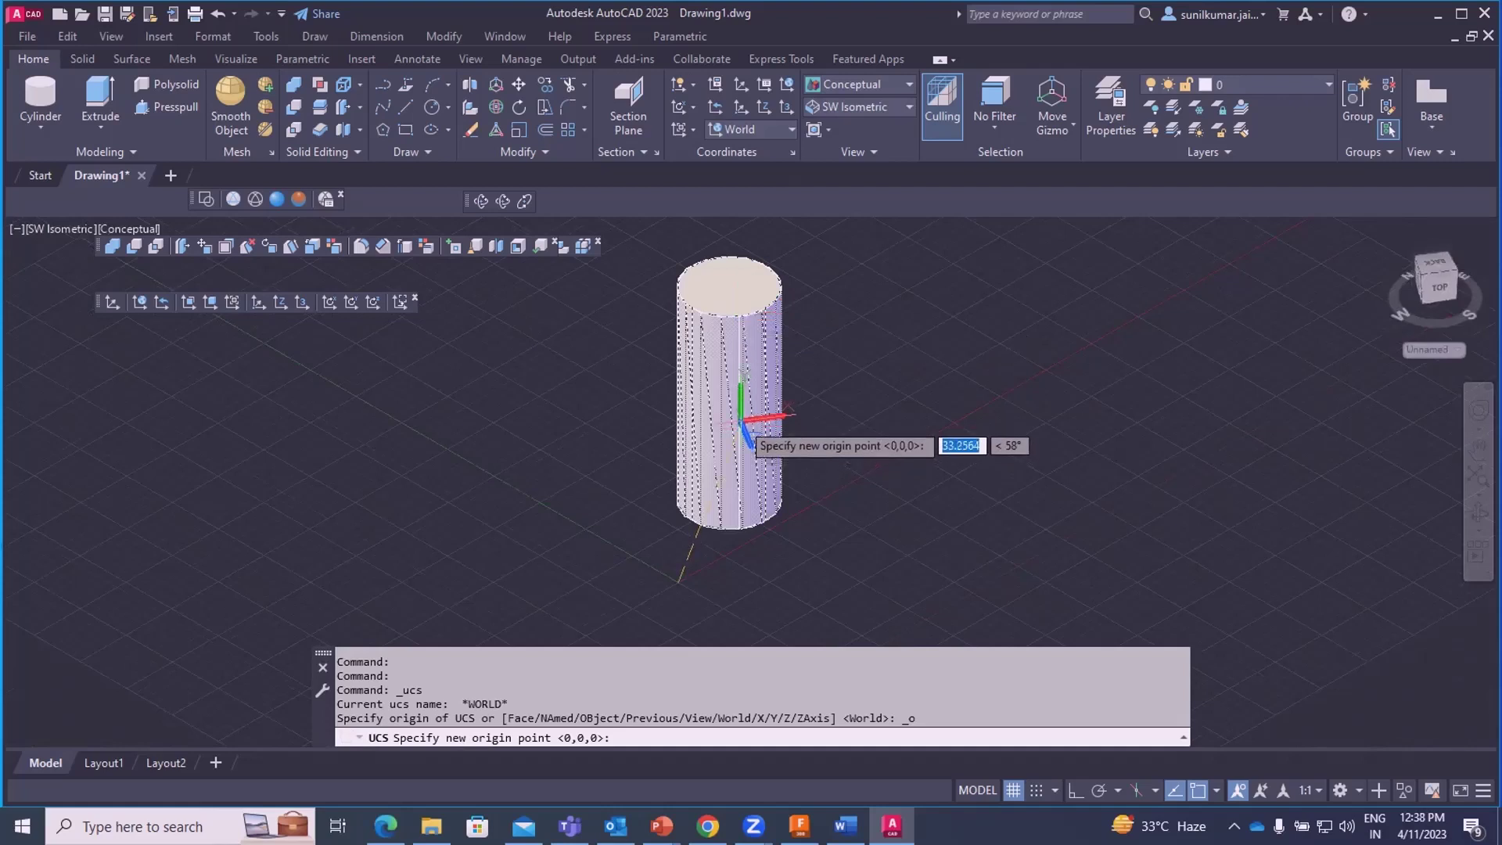
{"action": "scroll", "coordinate": [741, 423], "scroll_direction": "up", "scroll_amount": 3}
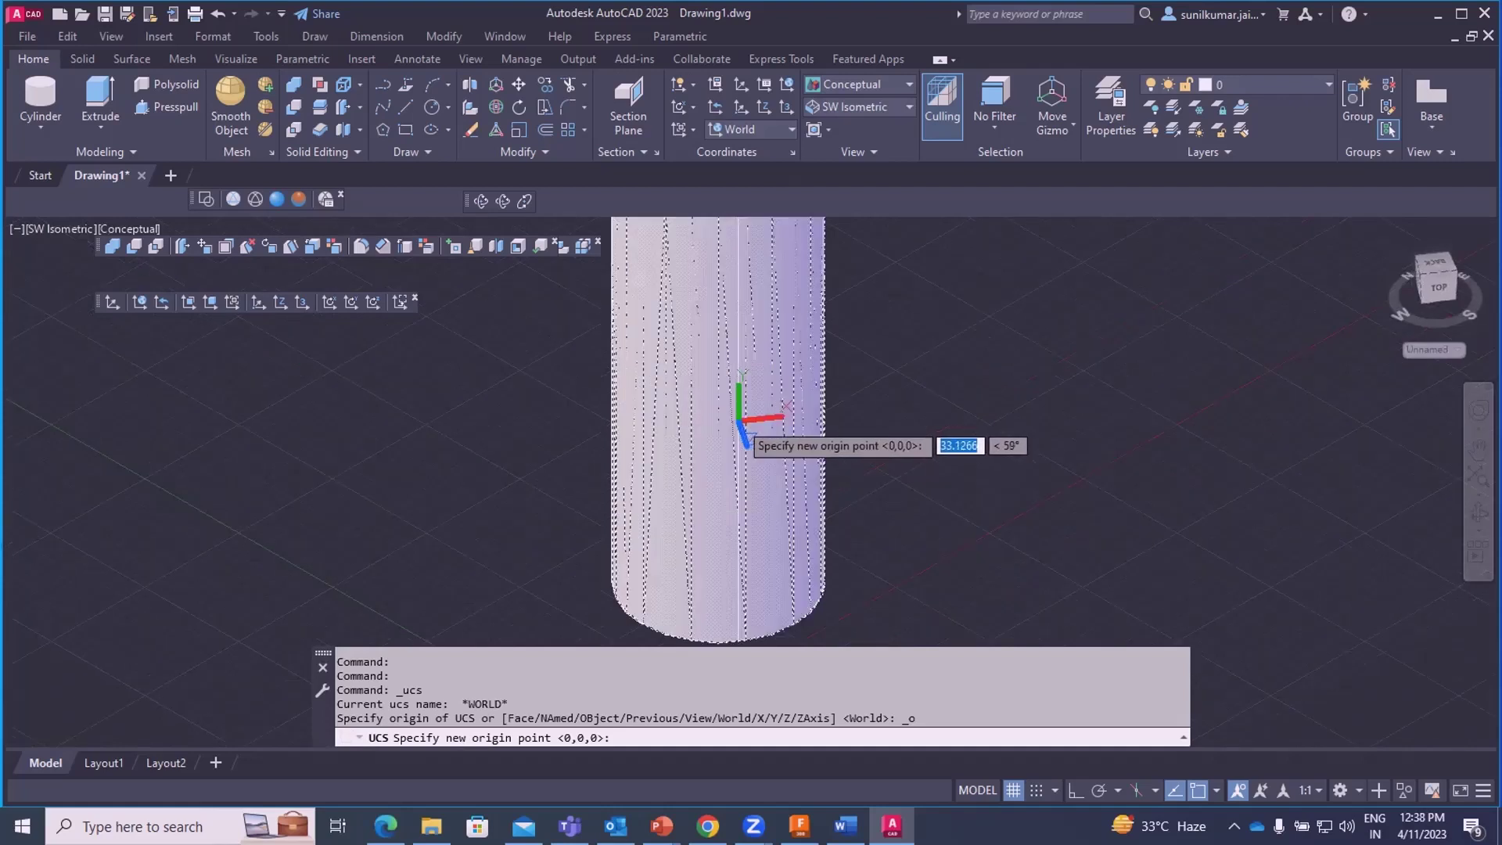
{"action": "left_click", "coordinate": [1215, 790]}
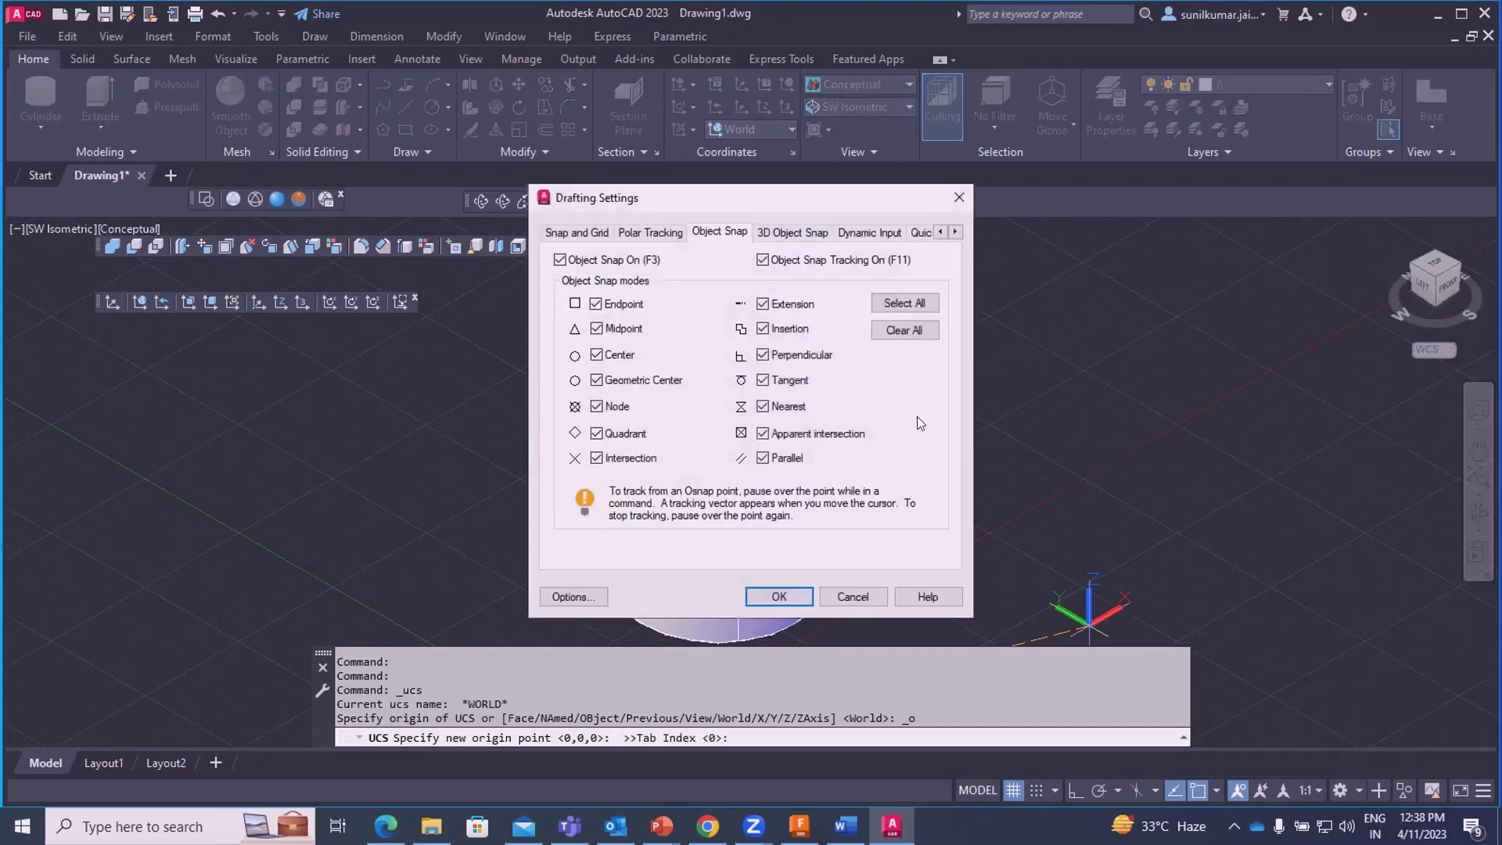
{"action": "left_click", "coordinate": [897, 331]}
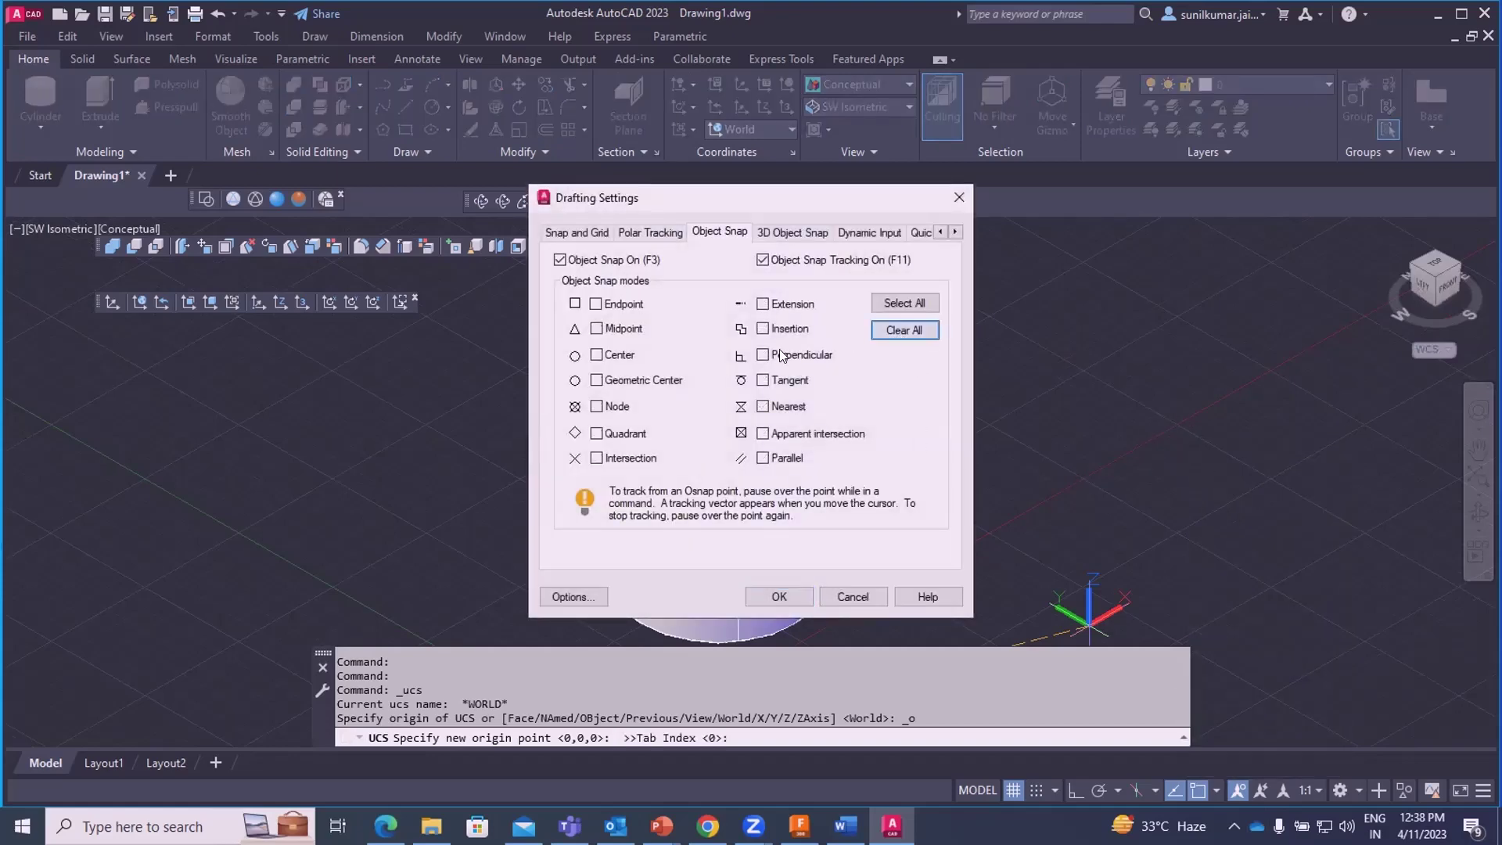
{"action": "left_click", "coordinate": [597, 329]}
{"action": "left_click", "coordinate": [607, 306]}
{"action": "left_click", "coordinate": [601, 356]}
{"action": "left_click", "coordinate": [610, 382]}
{"action": "left_click", "coordinate": [610, 407]}
{"action": "left_click", "coordinate": [611, 435]}
{"action": "left_click", "coordinate": [779, 597]}
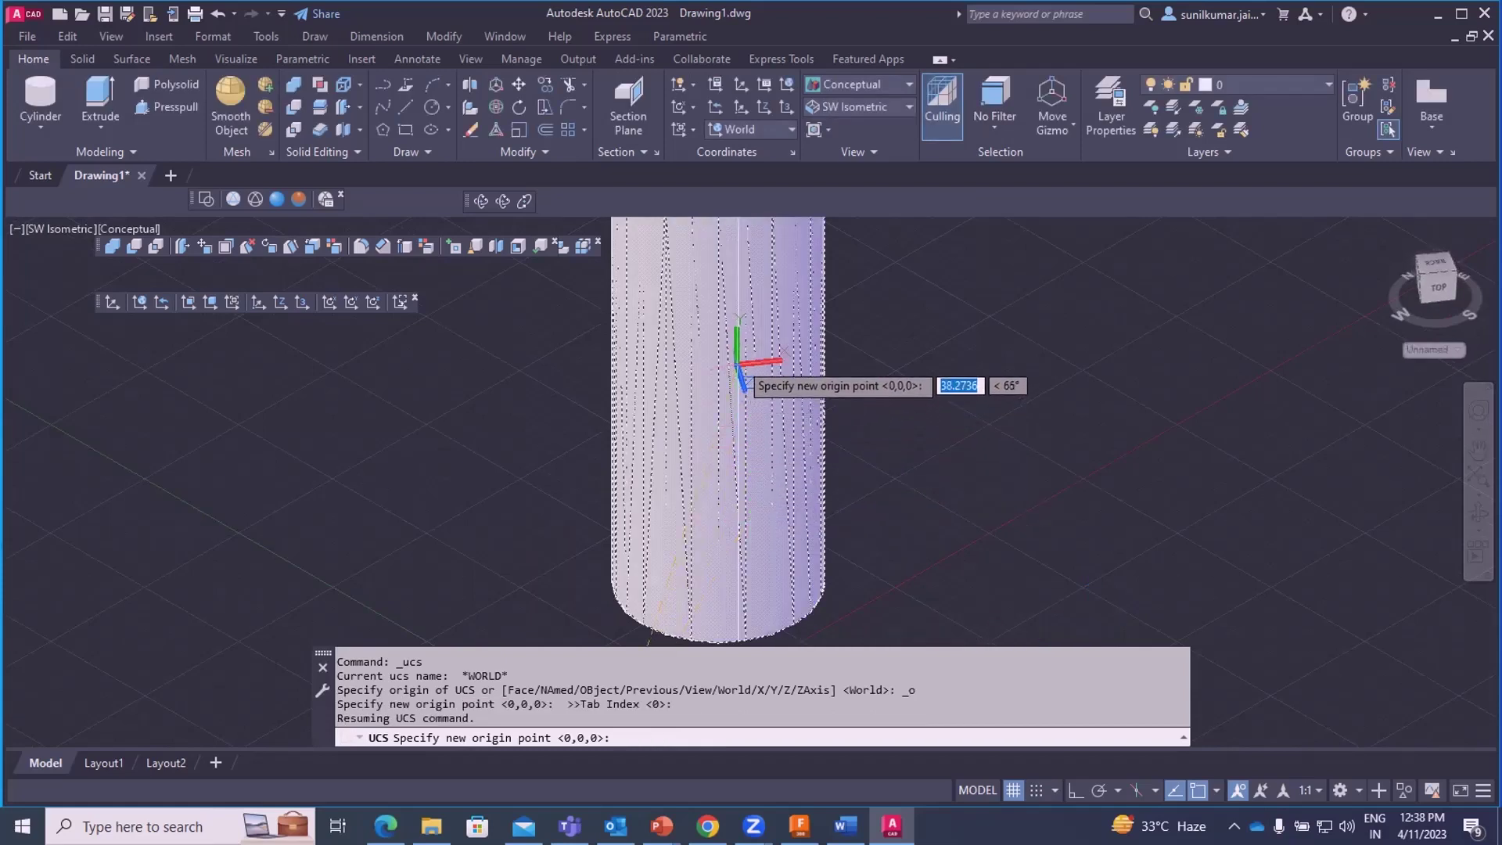
{"action": "left_click", "coordinate": [740, 354]}
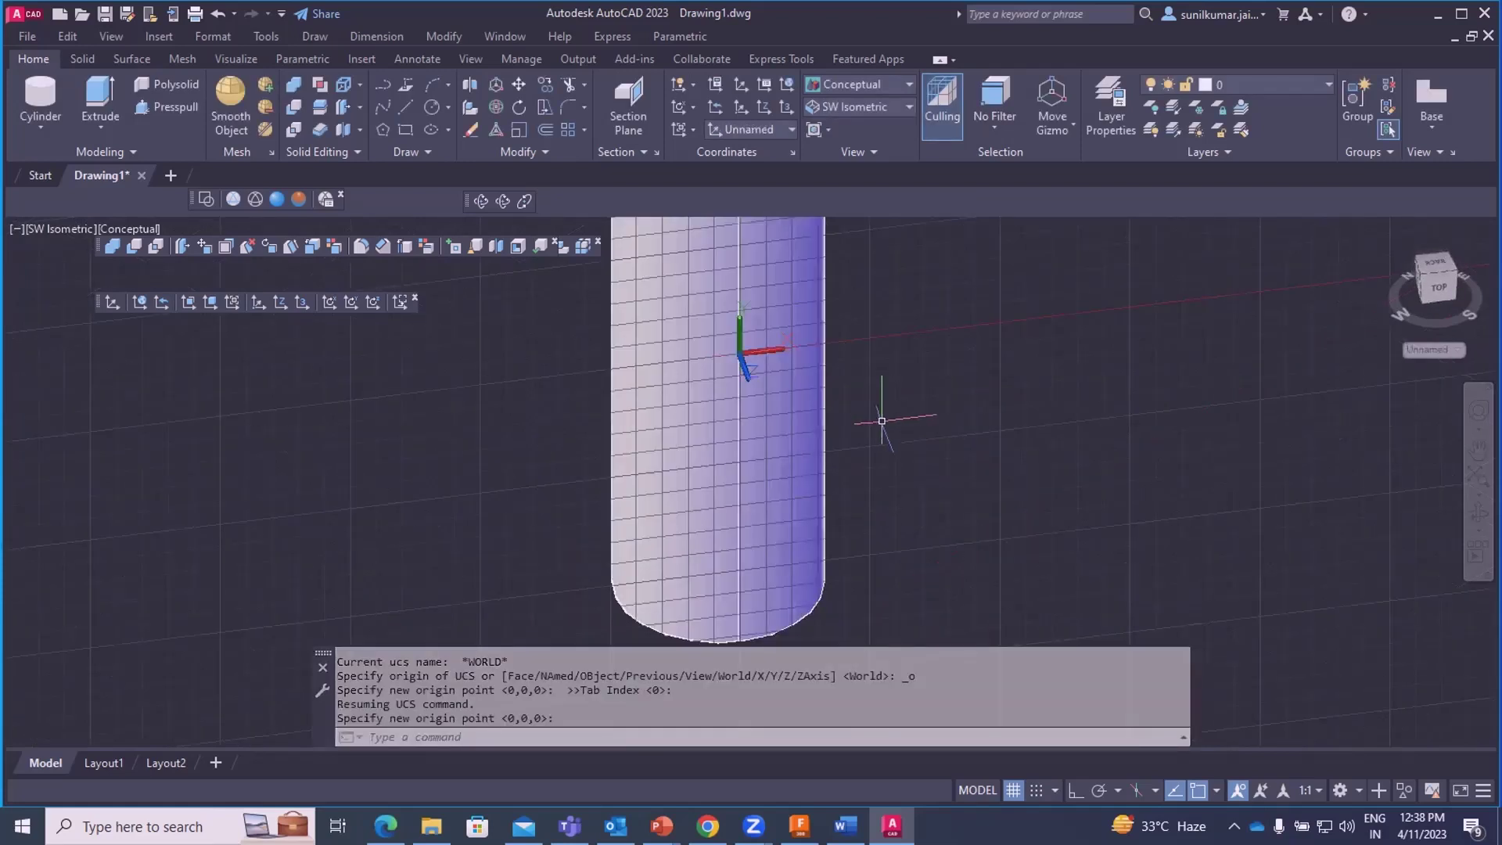
- Draw a circle with a radius of about 5.45 in the new UCS plane, beside the cylinder
{"action": "middle_click_drag", "start_coordinate": [905, 481], "coordinate": [892, 415], "text": "shift"}
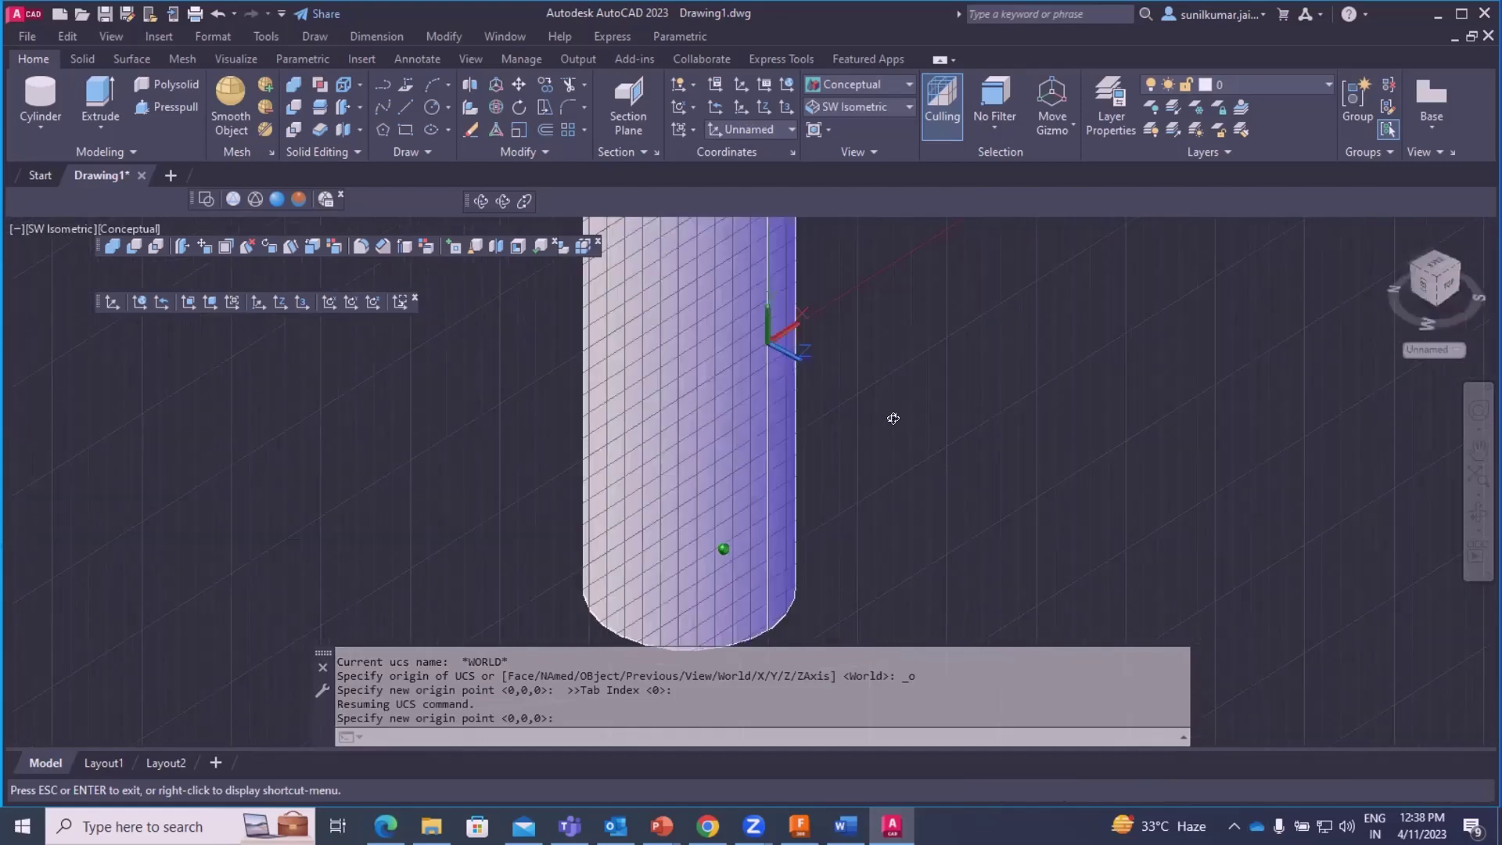
{"action": "middle_click_drag", "start_coordinate": [993, 349], "coordinate": [795, 509], "text": "shift"}
{"action": "scroll", "coordinate": [816, 517], "scroll_direction": "down", "scroll_amount": 3}
{"action": "scroll", "coordinate": [805, 446], "scroll_direction": "up", "scroll_amount": 2}
{"action": "scroll", "coordinate": [797, 503], "scroll_direction": "down", "scroll_amount": 2}
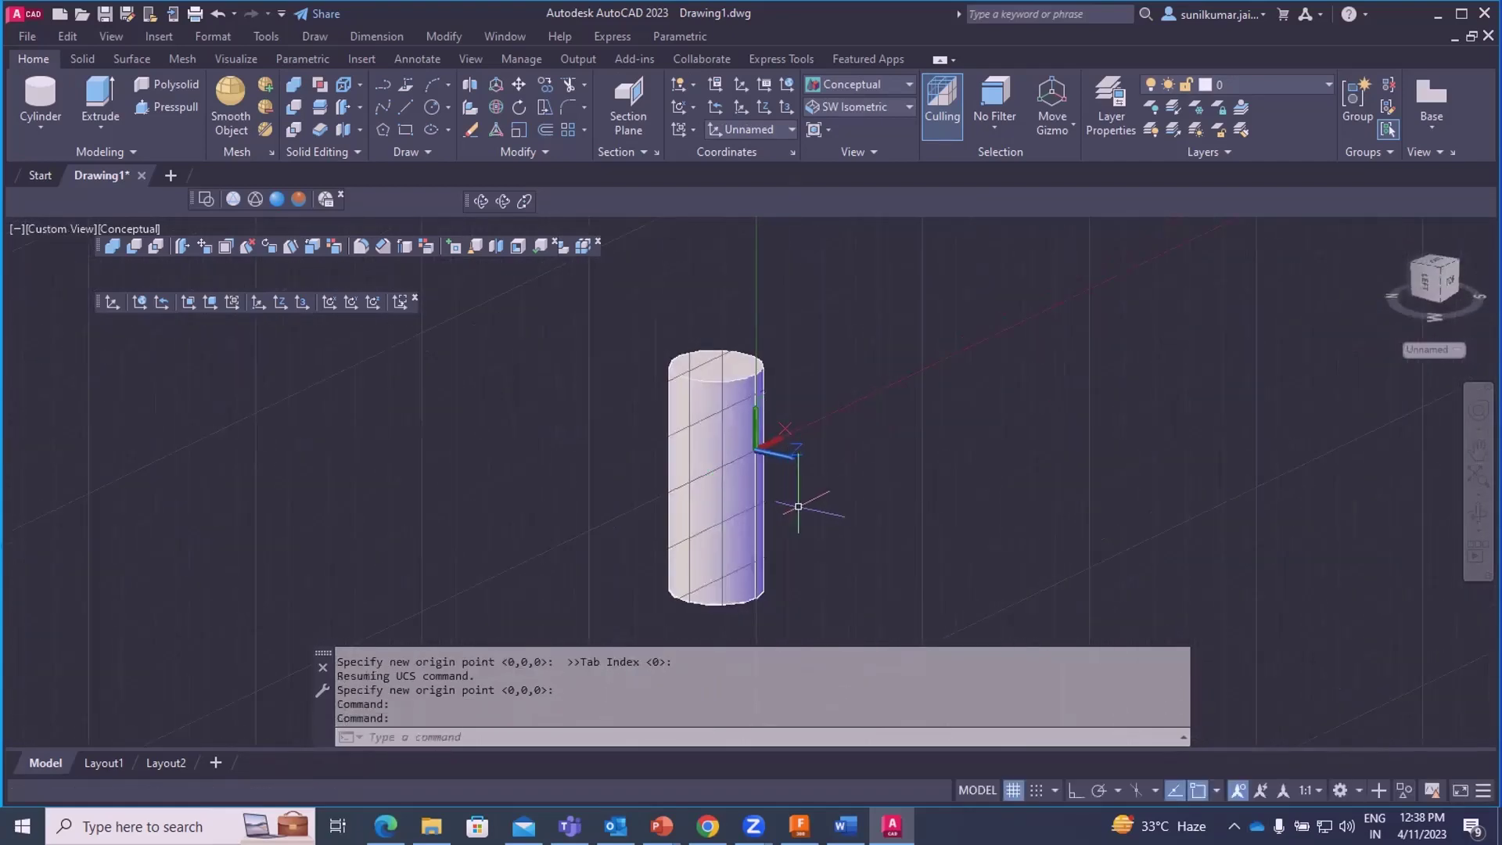
{"action": "scroll", "coordinate": [802, 518], "scroll_direction": "up", "scroll_amount": 2}
{"action": "type", "text": "c"}
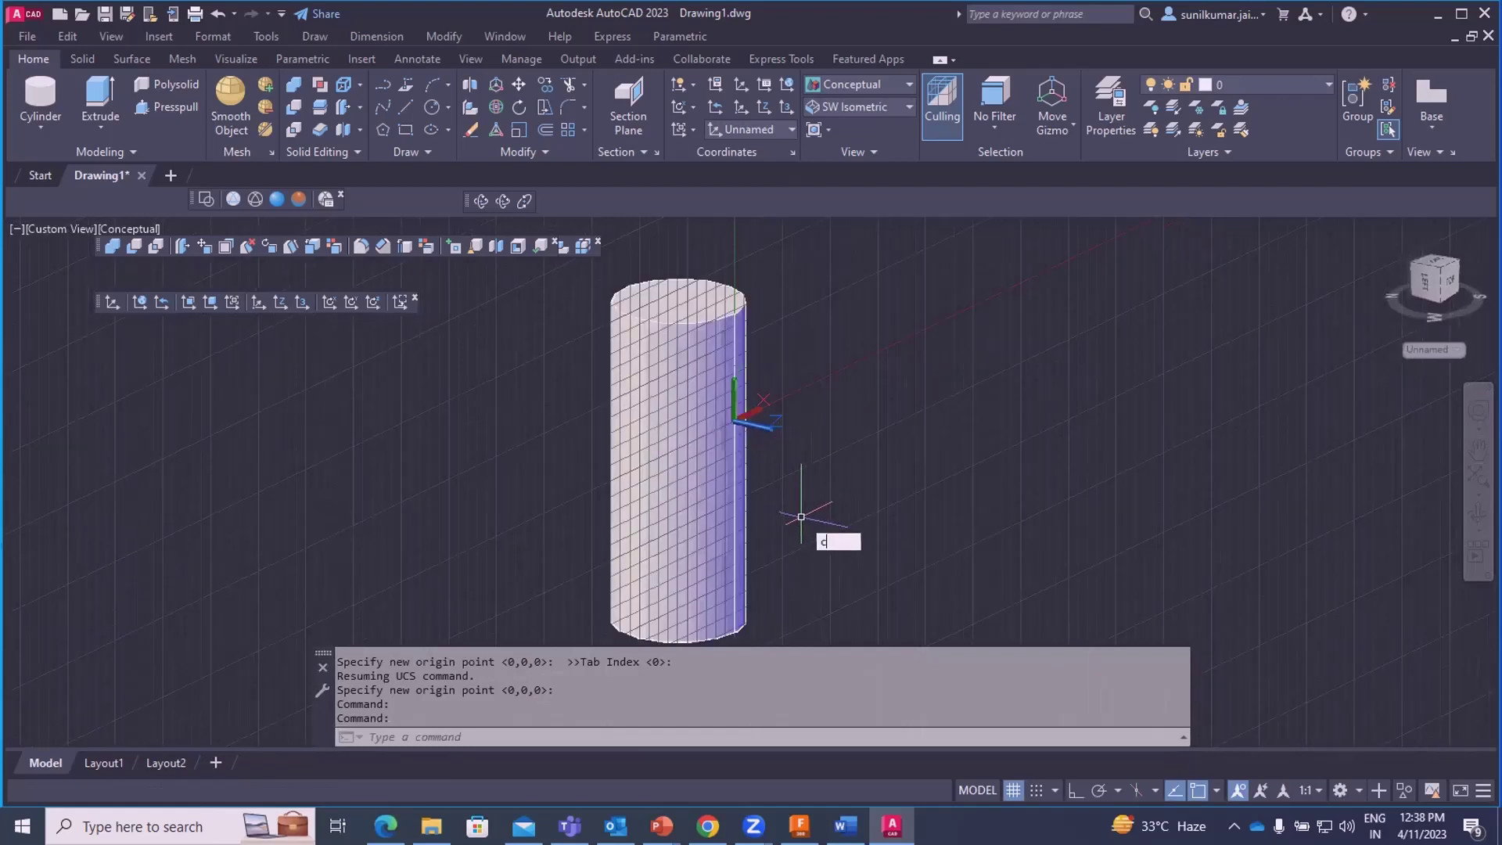
{"action": "key", "text": "Return"}
{"action": "scroll", "coordinate": [825, 456], "scroll_direction": "up", "scroll_amount": 2}
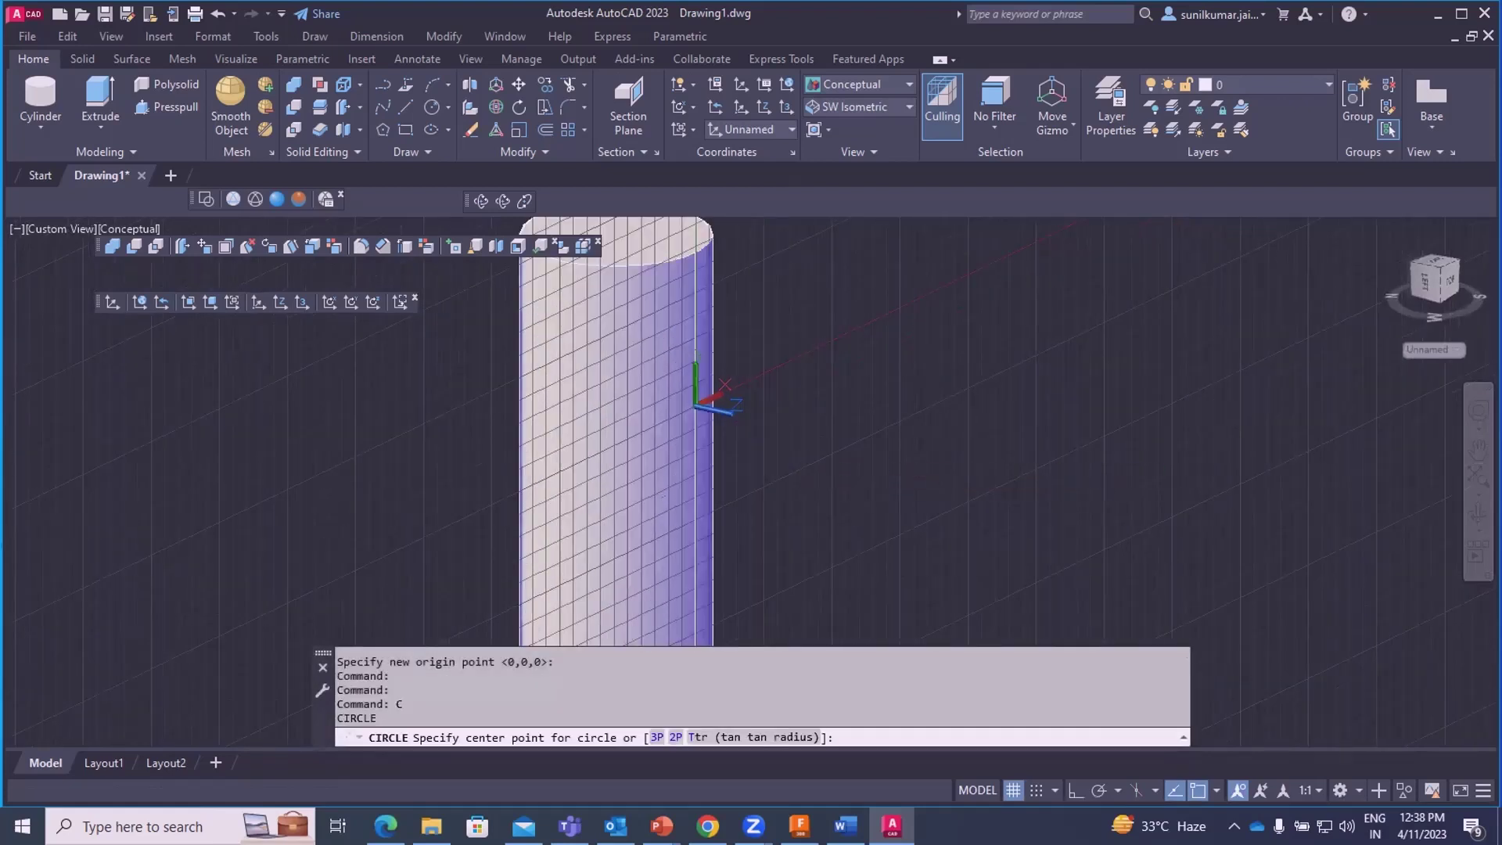
{"action": "left_click", "coordinate": [839, 447]}
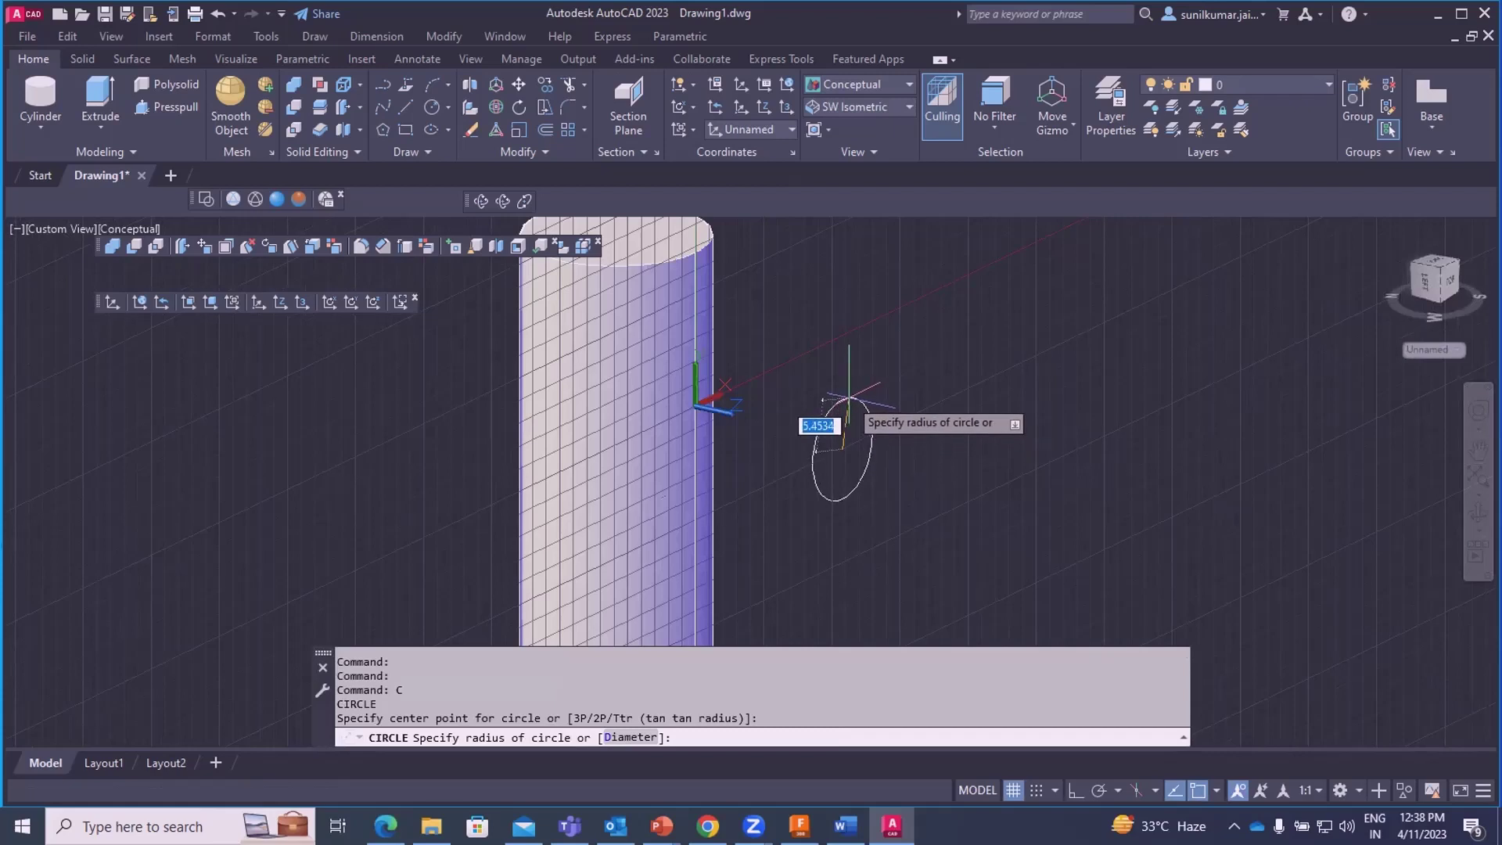
{"action": "left_click", "coordinate": [849, 399]}
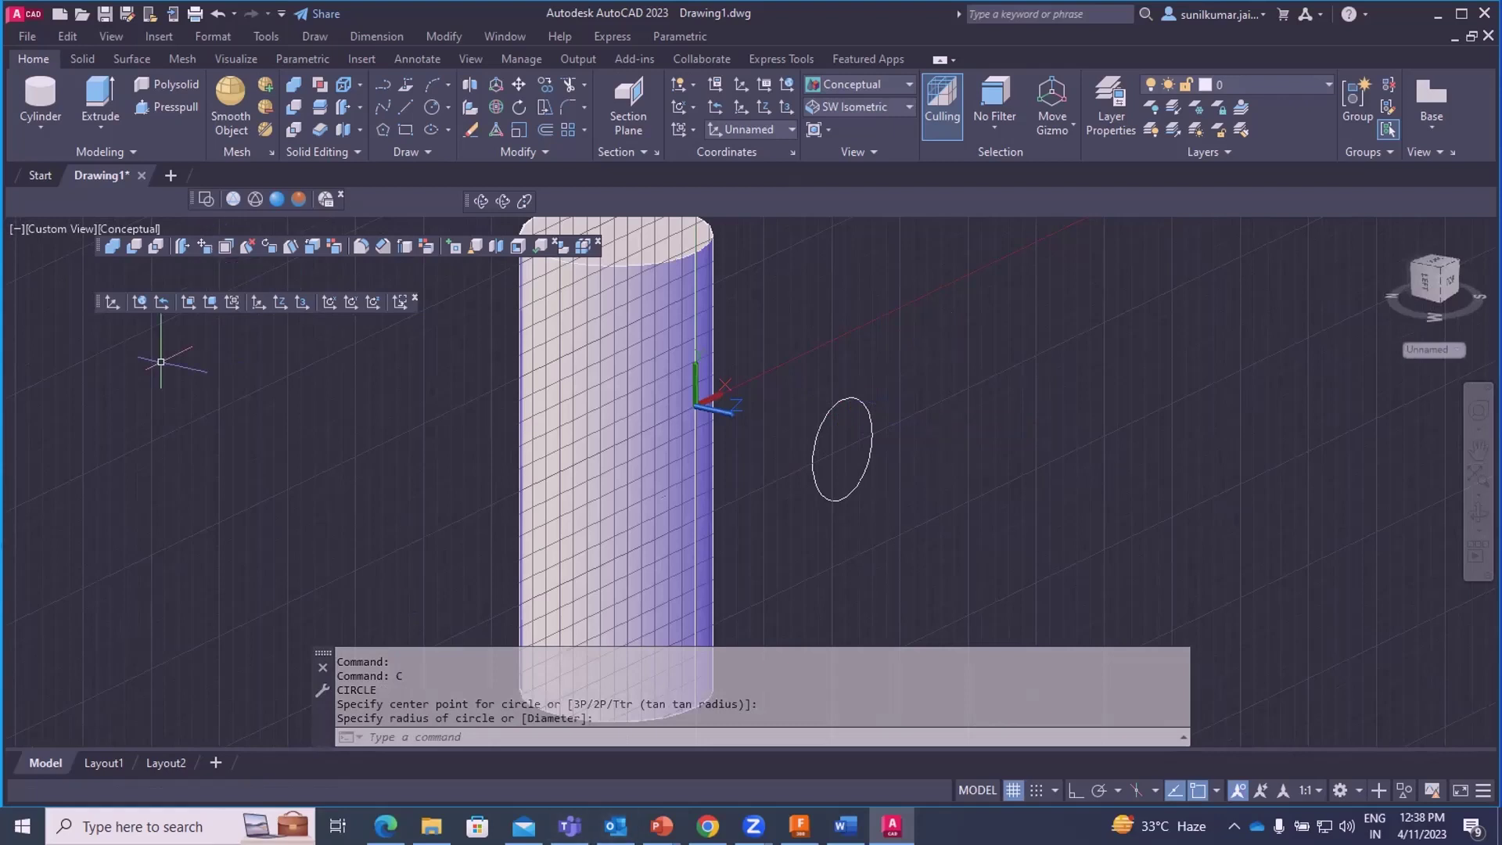
- Extrude the circle beside the cylinder into a solid about 49 units long that passes through the cylinder
{"action": "left_click", "coordinate": [111, 114]}
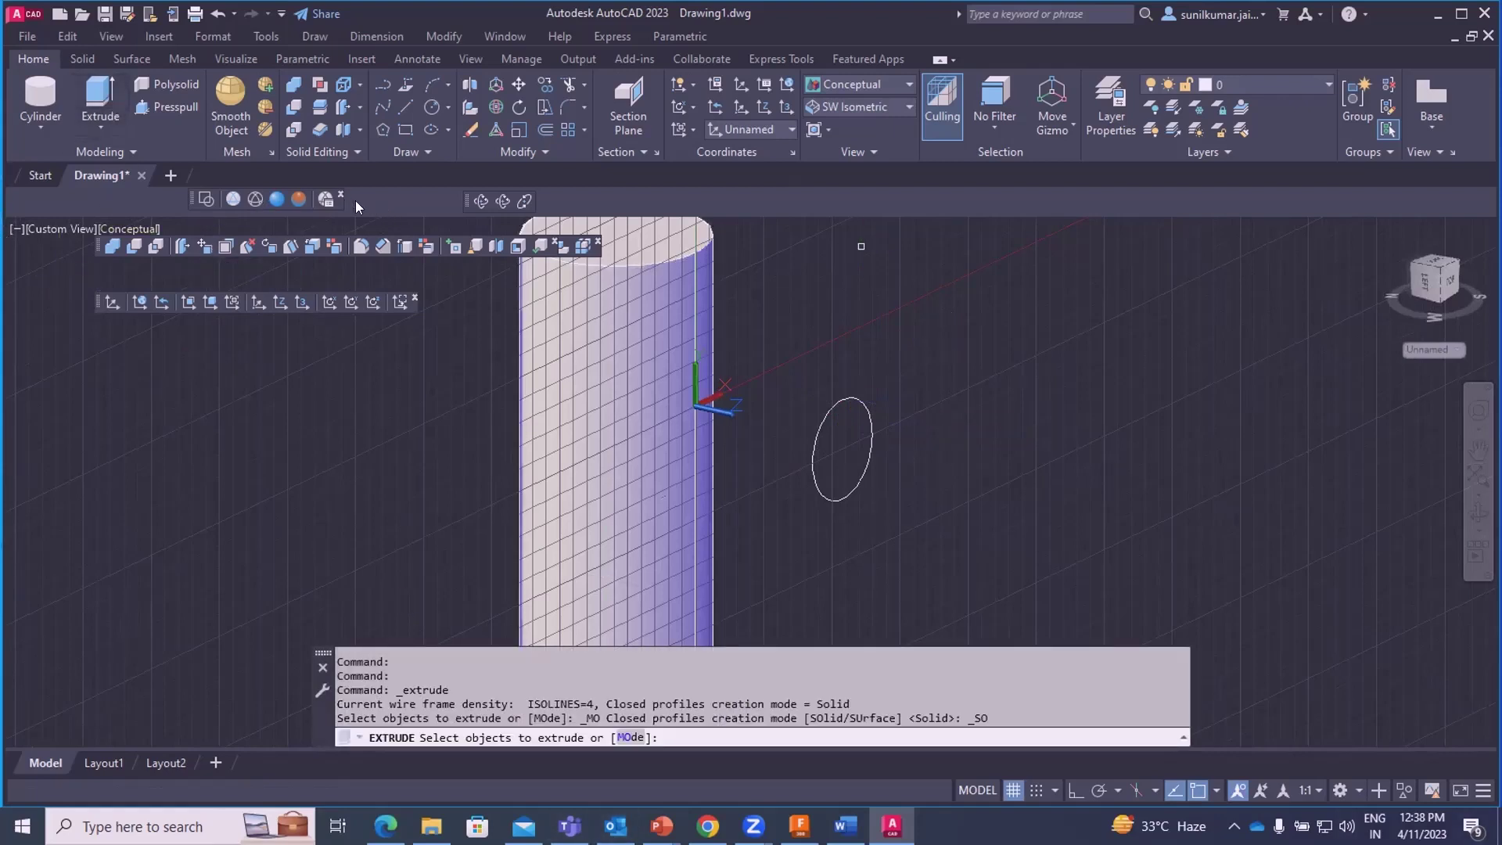
{"action": "left_click", "coordinate": [94, 98]}
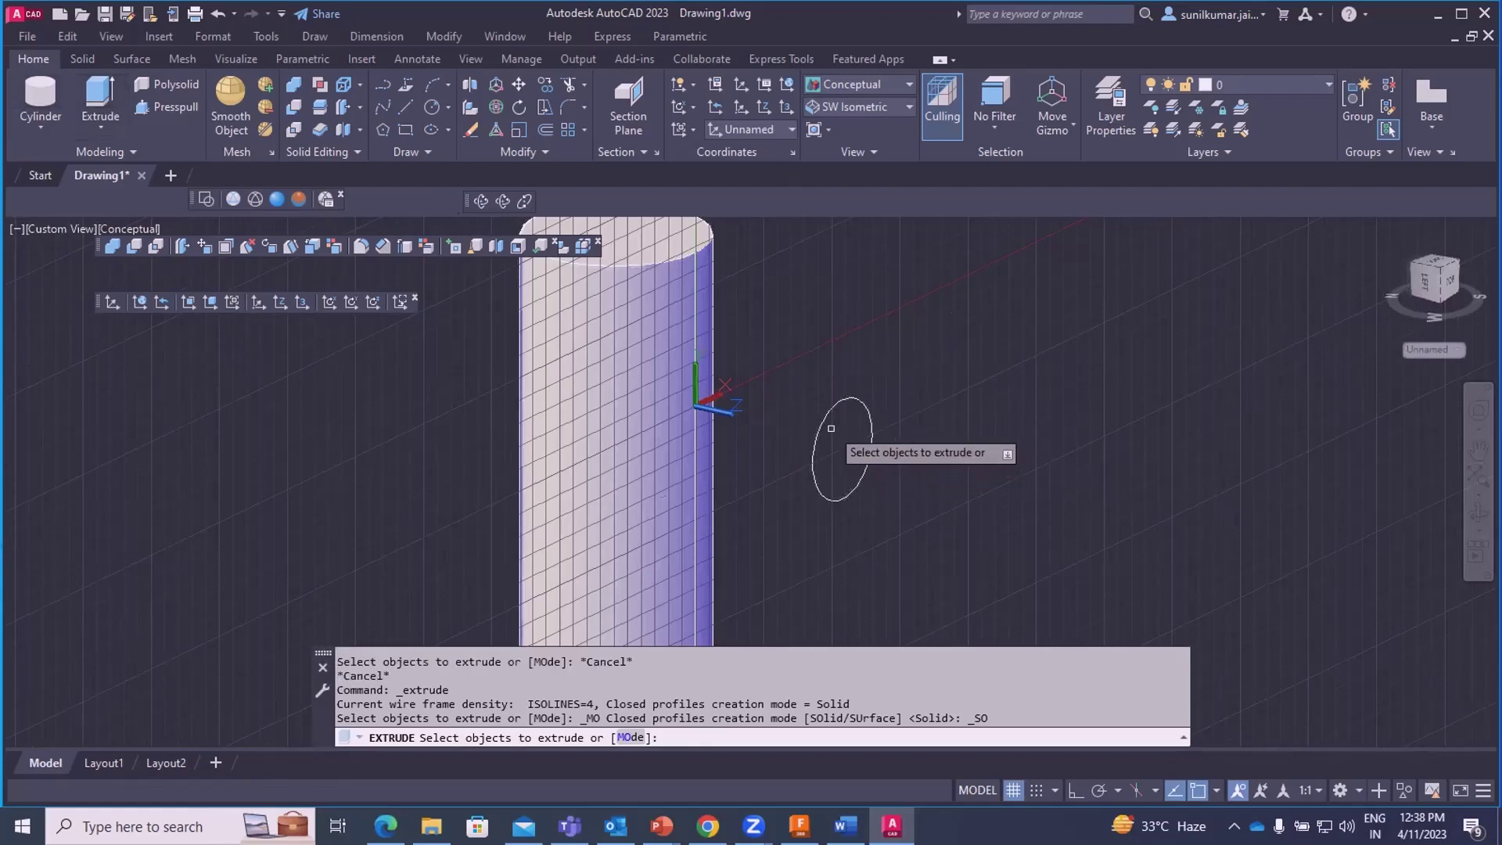
{"action": "left_click", "coordinate": [824, 421]}
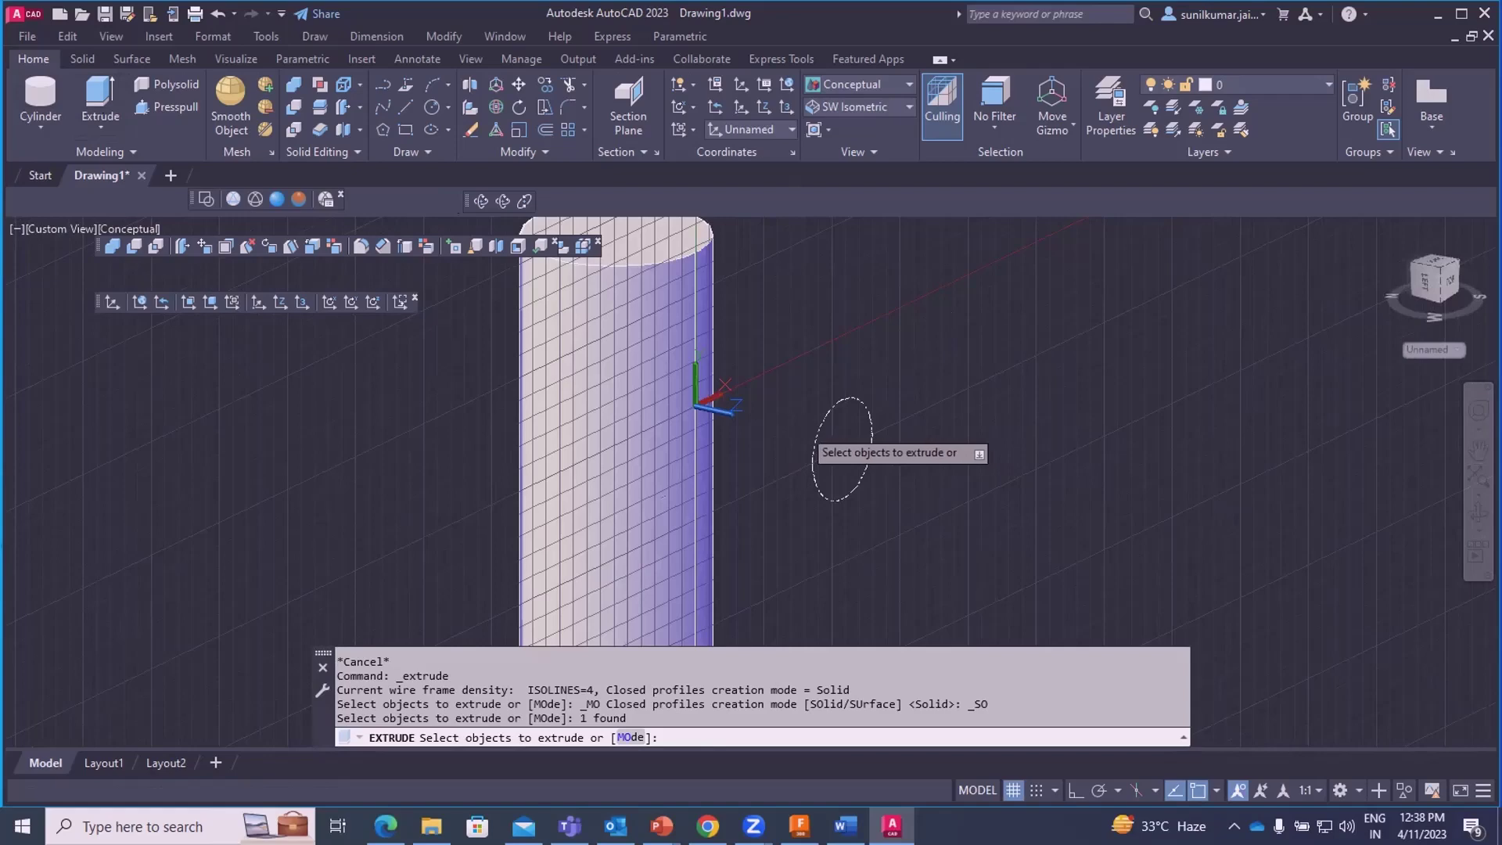
{"action": "key", "text": "Return"}
{"action": "left_click", "coordinate": [438, 420]}
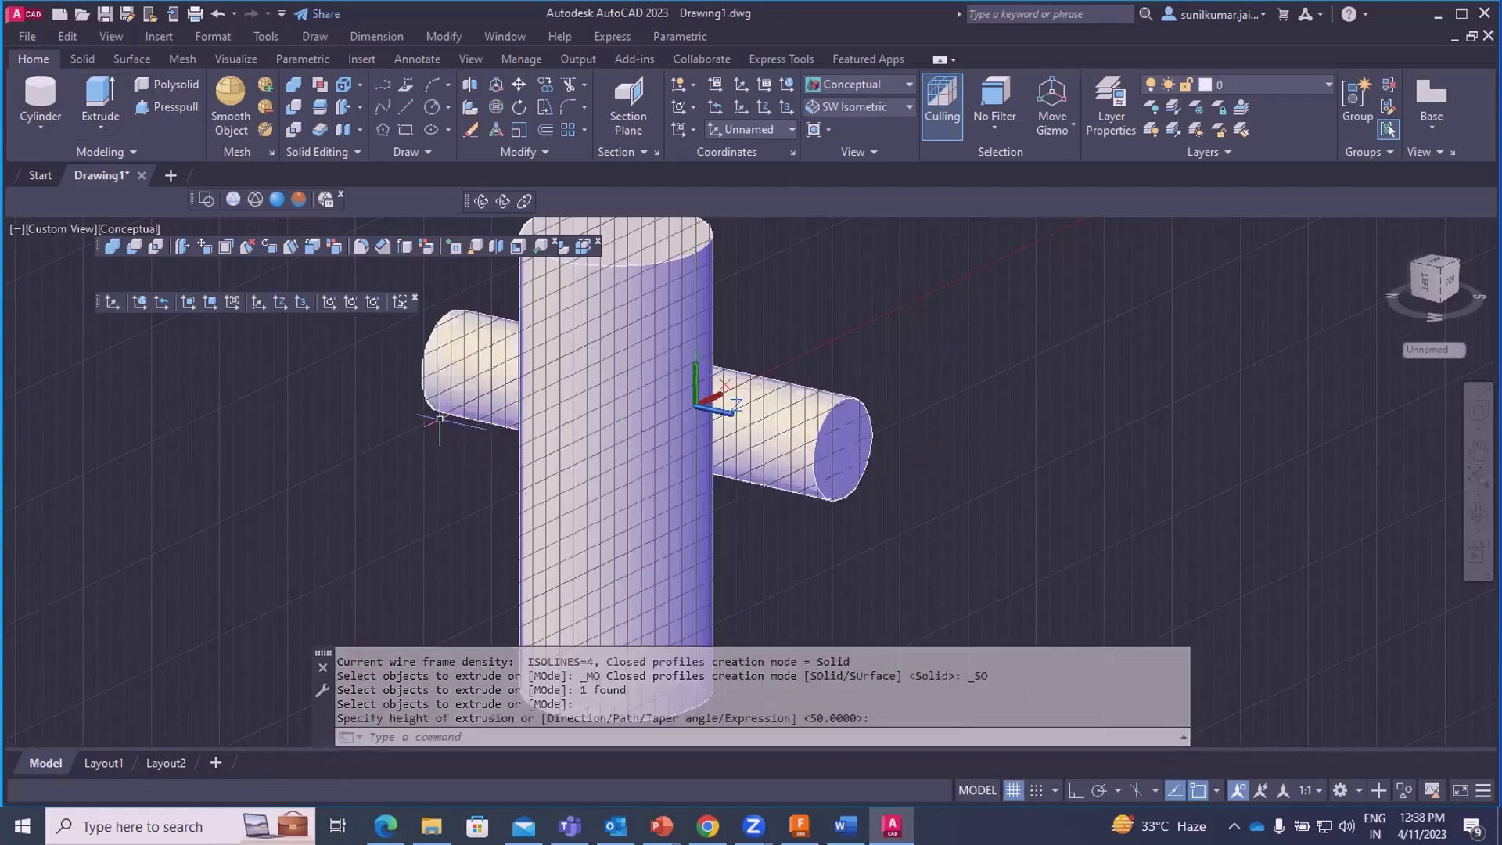
- Erase the horizontal extruded solid that crosses the vertical cylinder
{"action": "middle_click_drag", "start_coordinate": [973, 499], "coordinate": [911, 508], "text": "shift"}
{"action": "key", "text": "Return"}
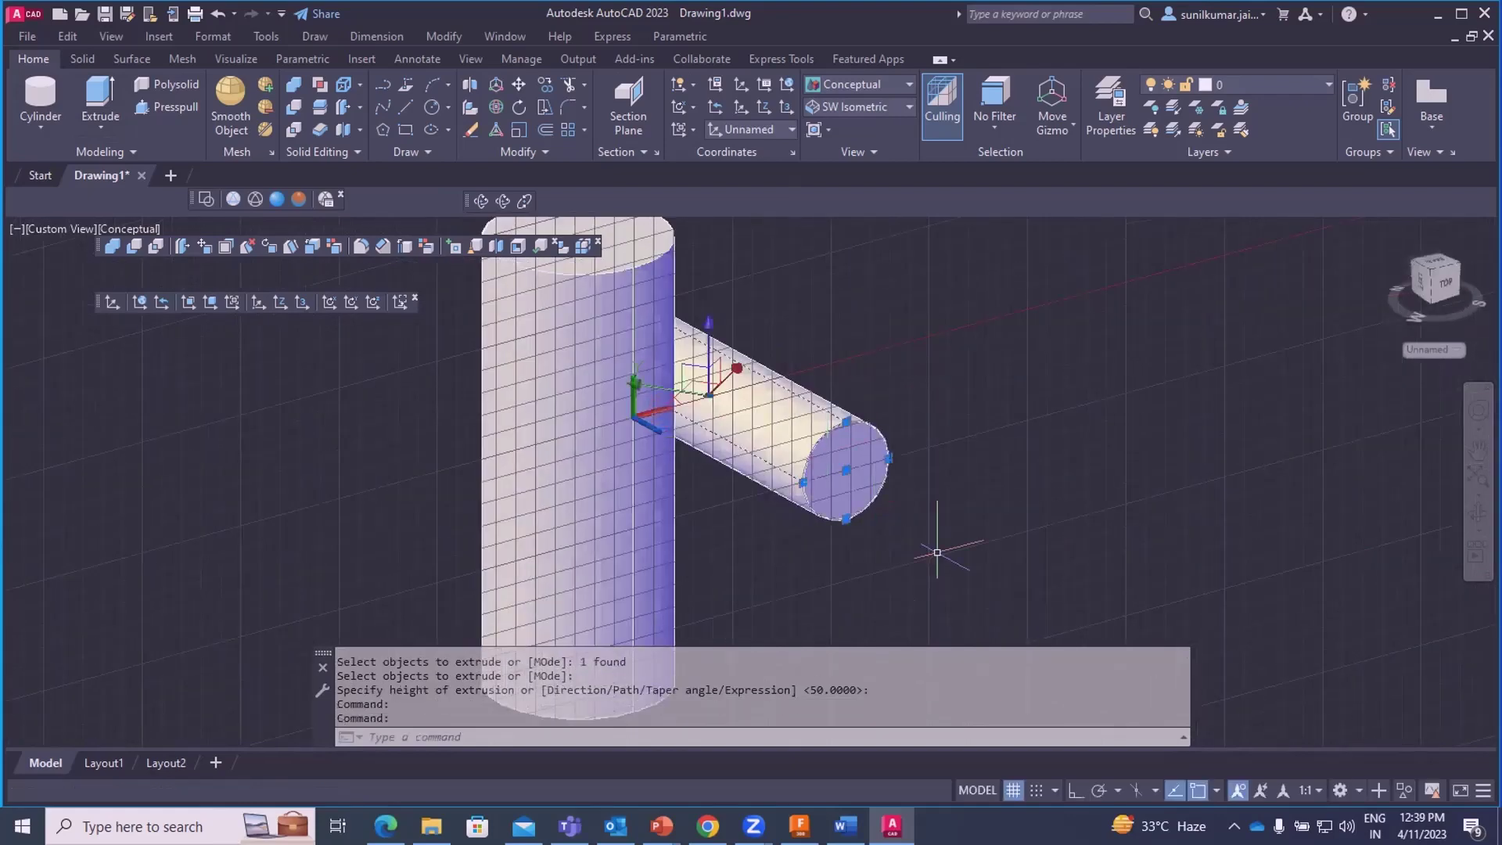
{"action": "type", "text": "E"}
{"action": "key", "text": "Return"}
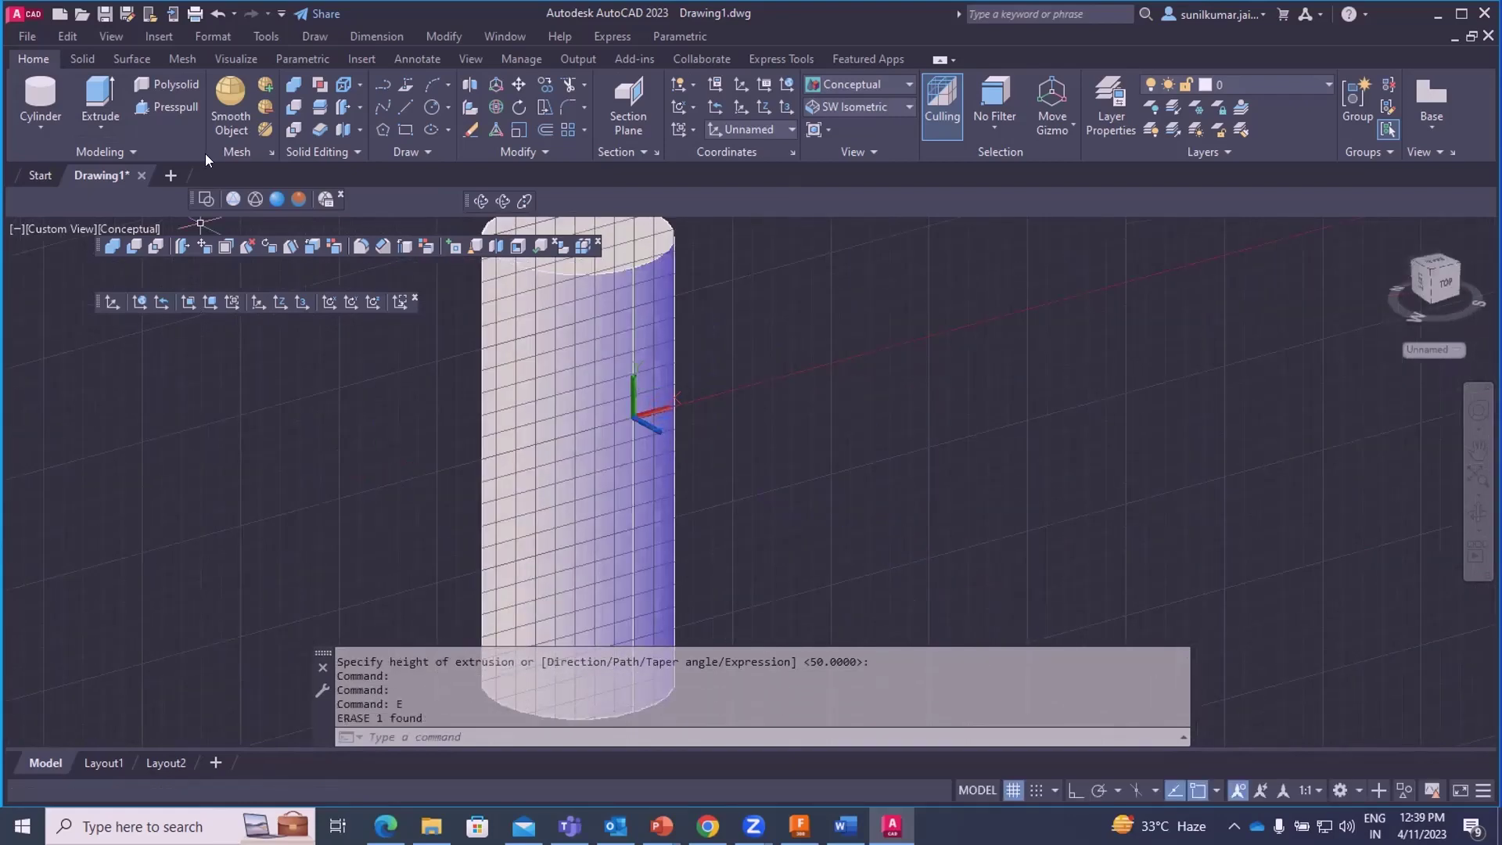
- Draw a circle with a radius of about 4.8, centred on the midpoint of the vertical line on the cylinder's side
{"action": "type", "text": "c"}
{"action": "key", "text": "Return"}
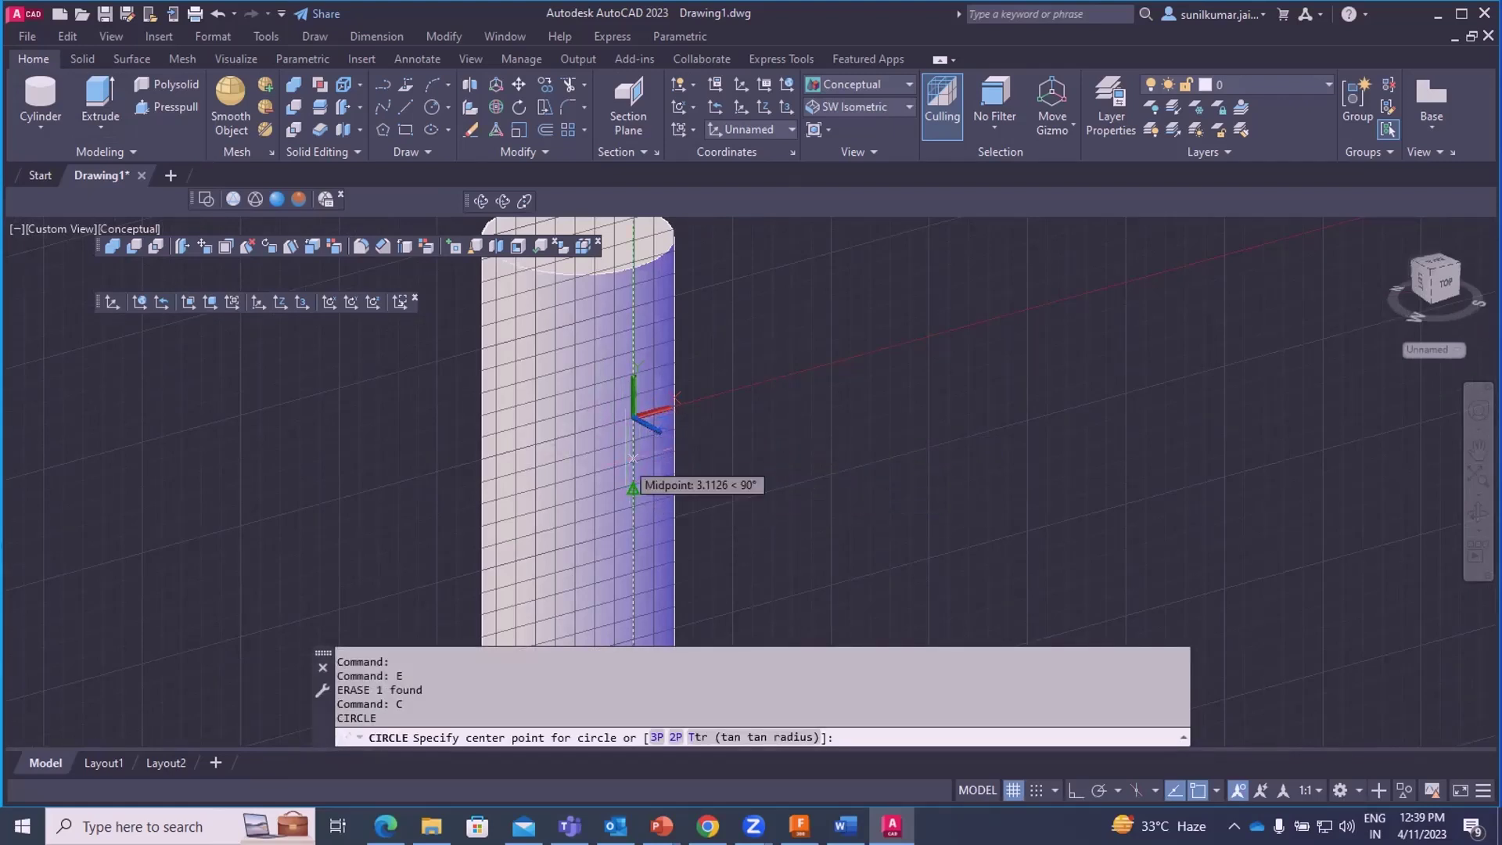
{"action": "left_click", "coordinate": [634, 490]}
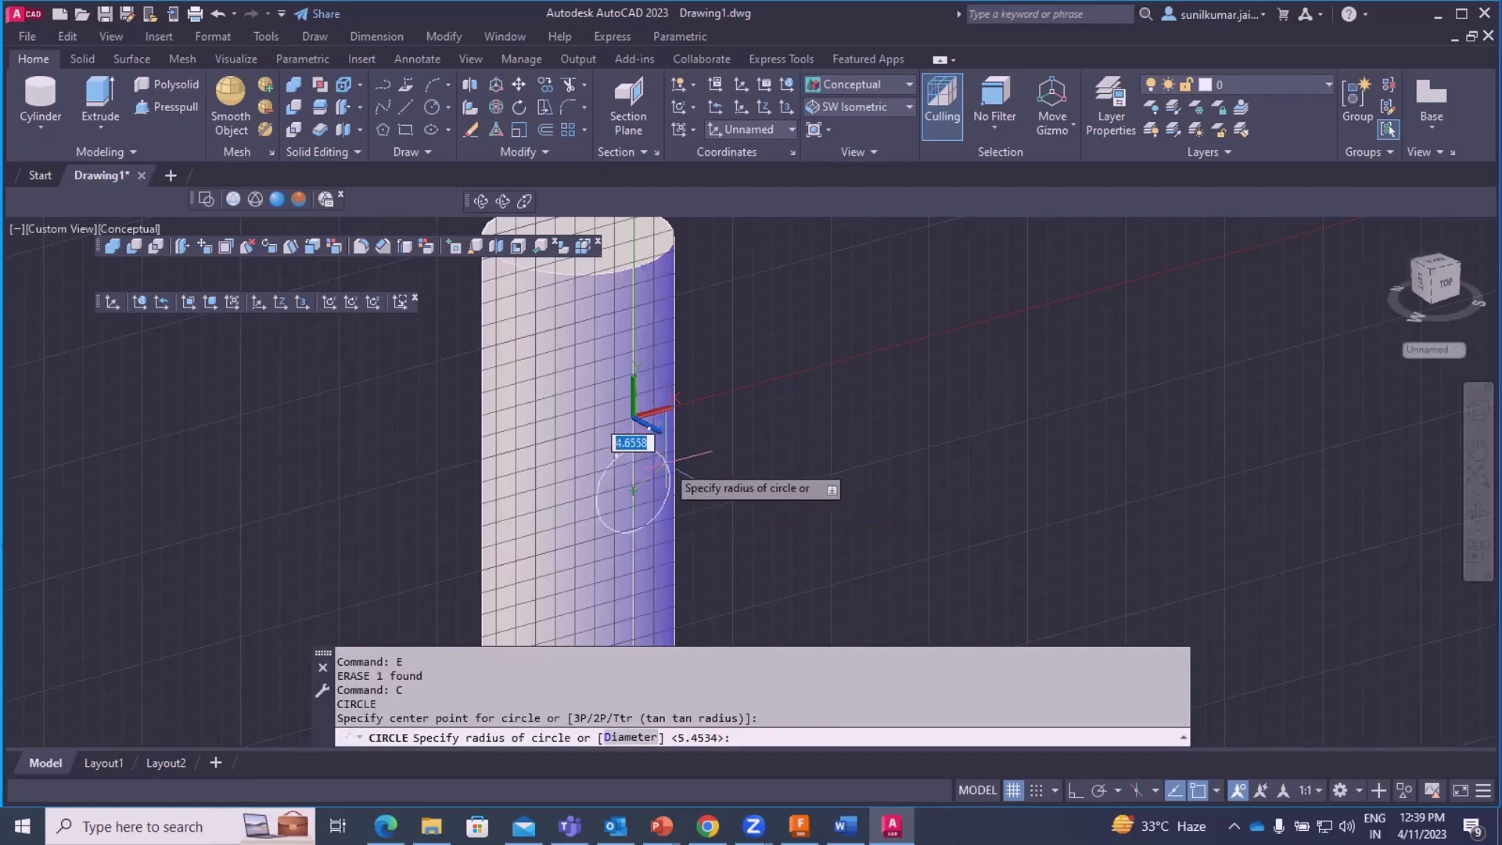
{"action": "left_click", "coordinate": [664, 466]}
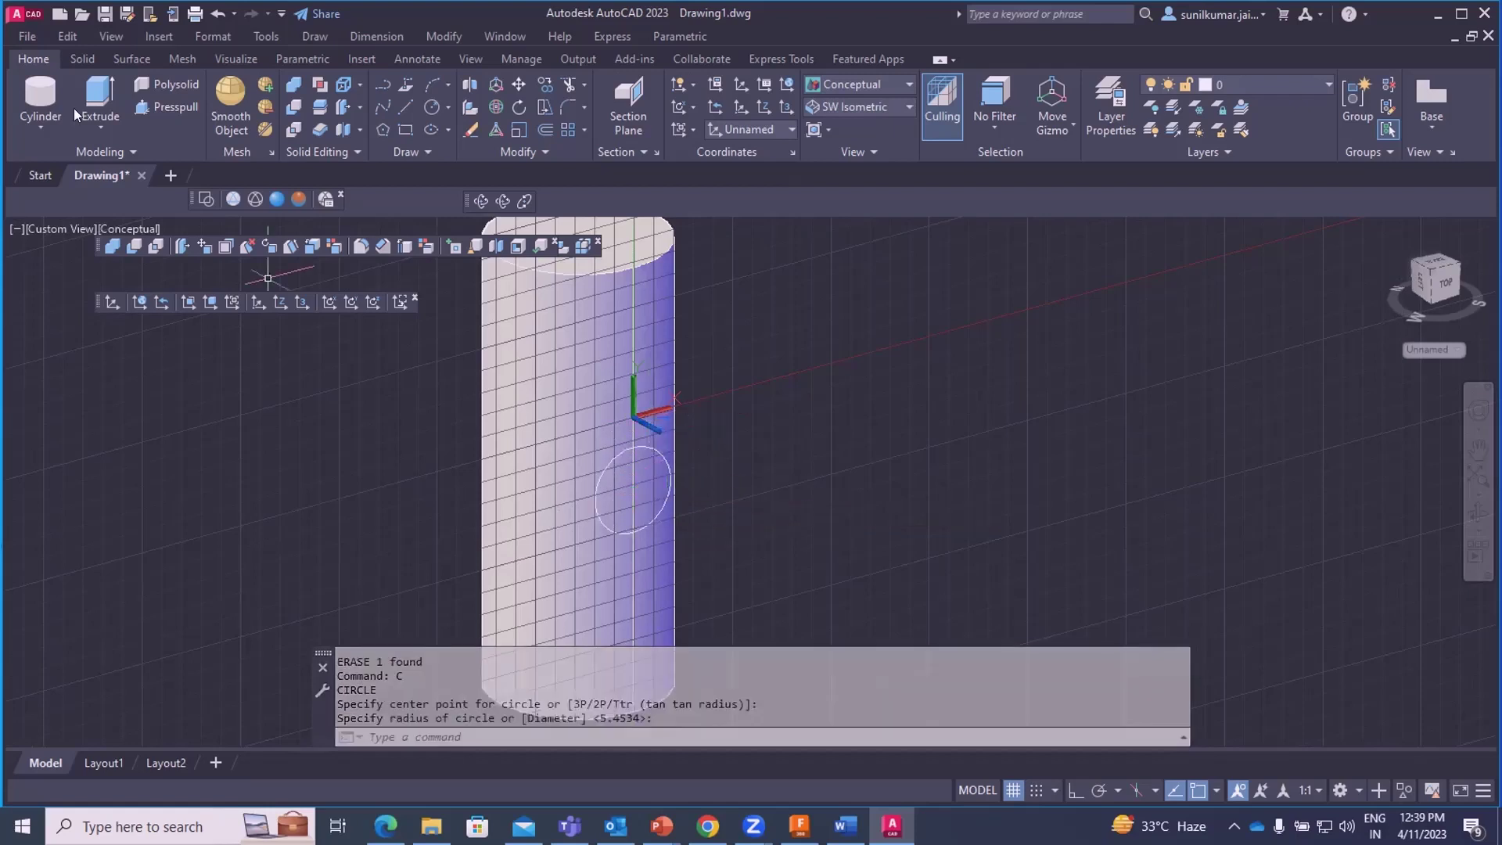
- Extrude the circle on the cylinder's side backward through the cylinder so it extends beyond the far side
{"action": "left_click", "coordinate": [100, 98]}
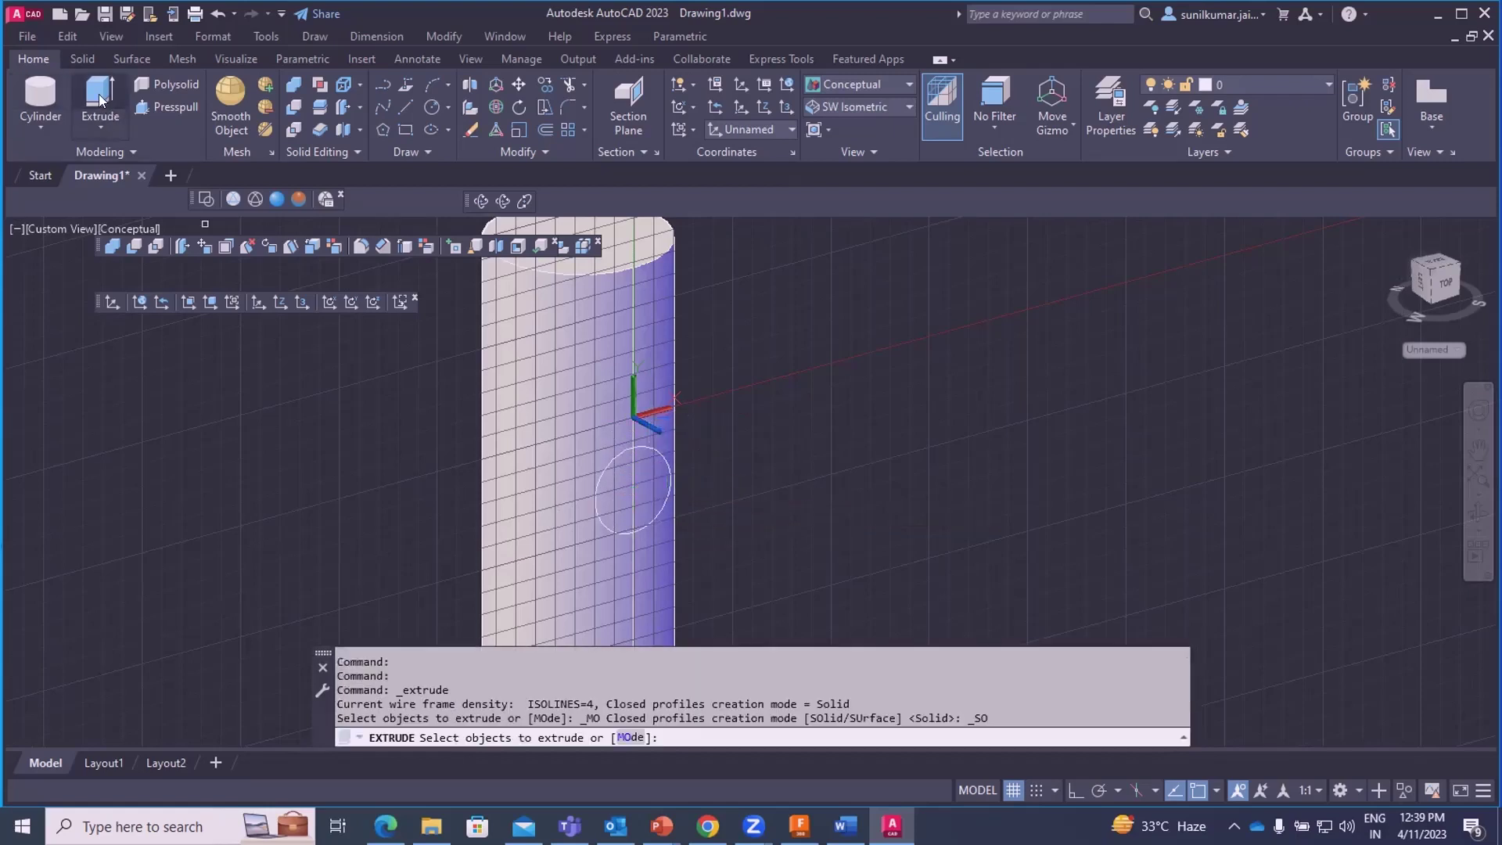
{"action": "left_click", "coordinate": [663, 456]}
{"action": "key", "text": "Return"}
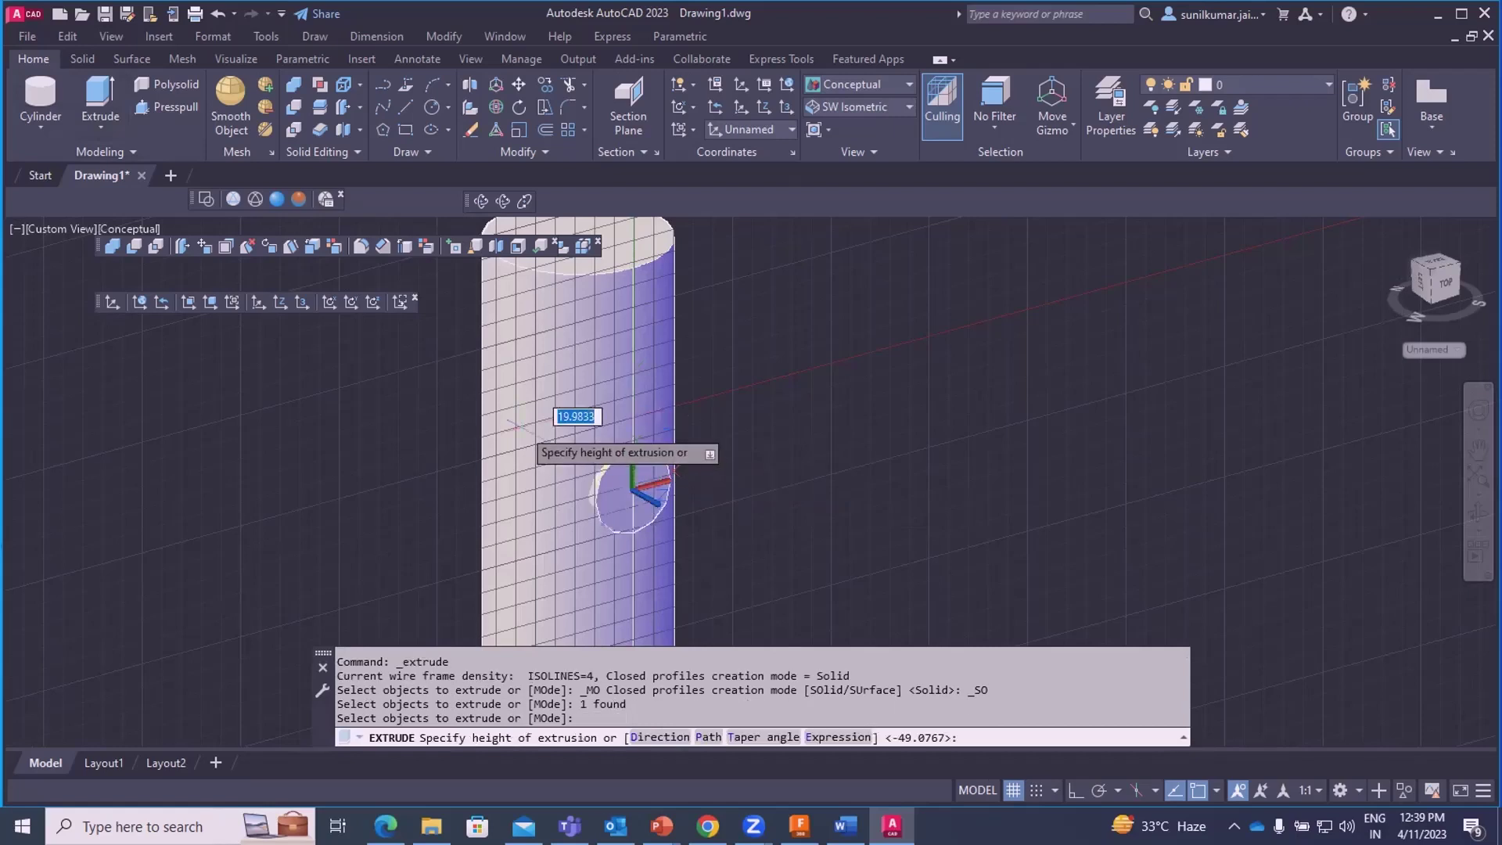
{"action": "left_click", "coordinate": [399, 356]}
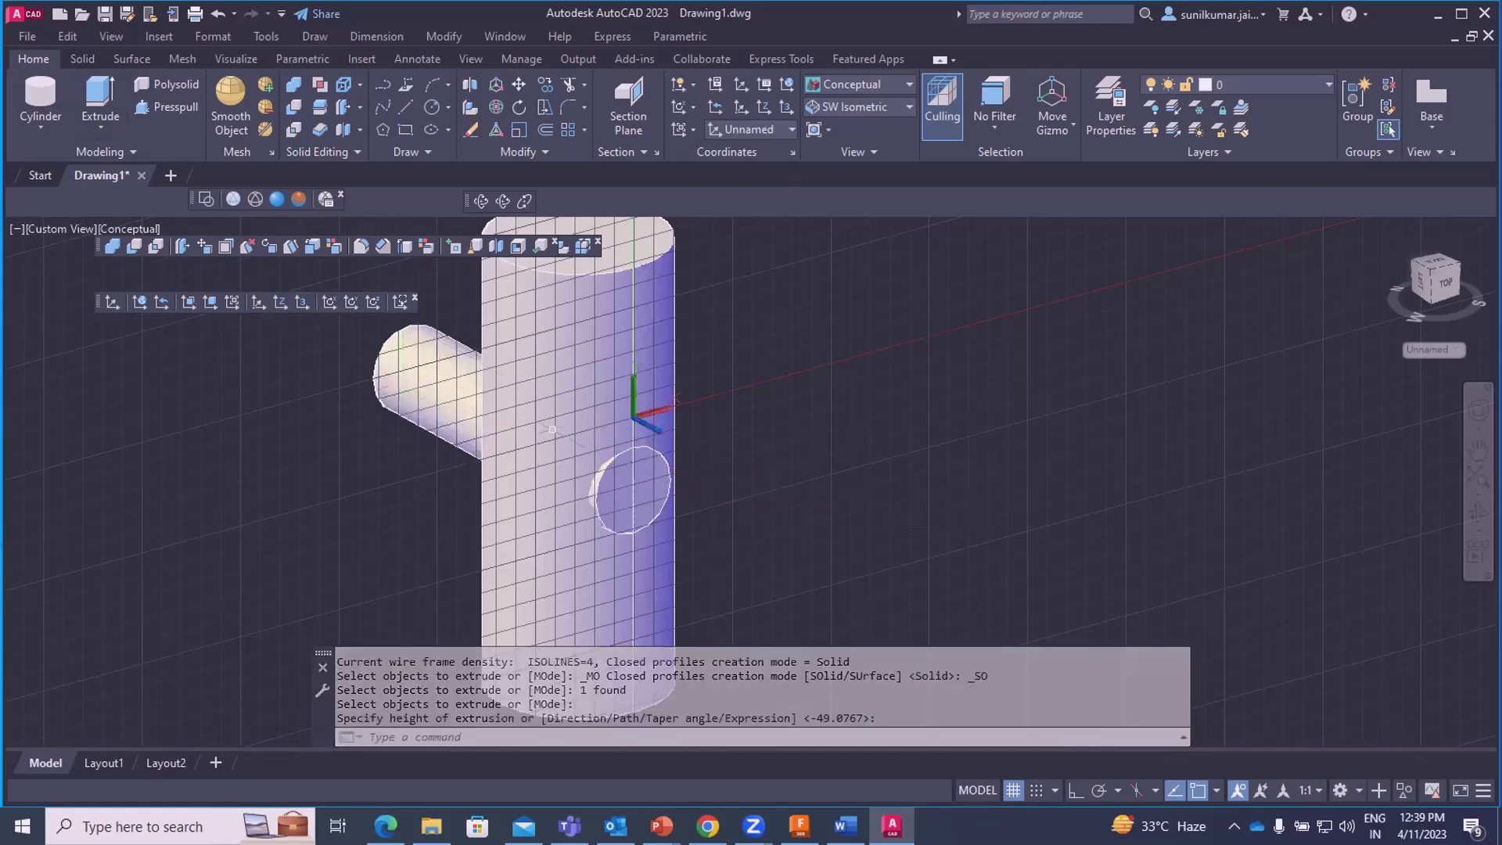
{"action": "scroll", "coordinate": [552, 459], "scroll_direction": "up", "scroll_amount": 2}
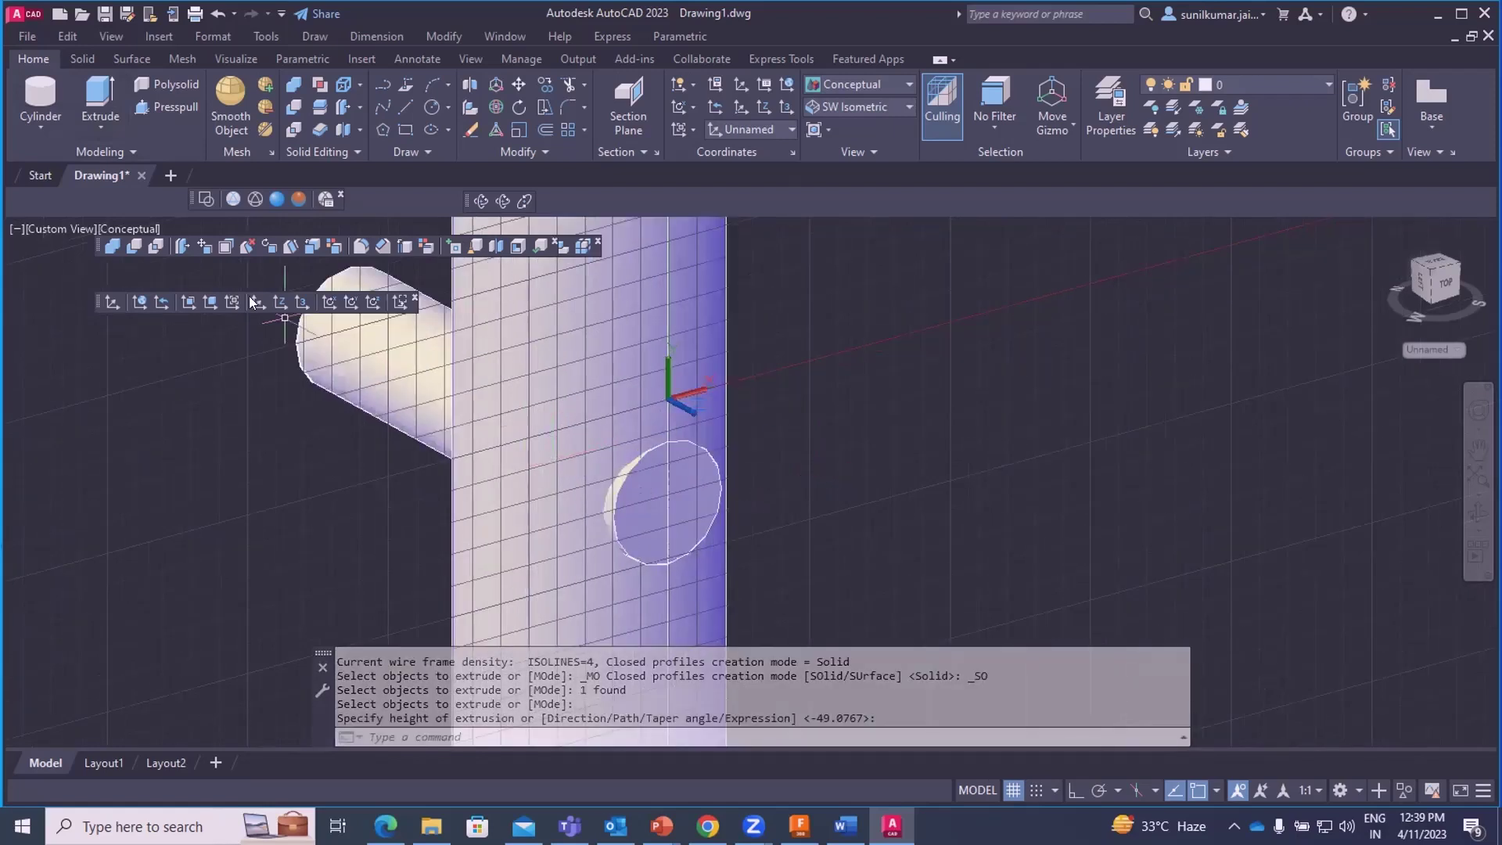
{"action": "left_click", "coordinate": [101, 128]}
{"action": "left_click", "coordinate": [100, 128]}
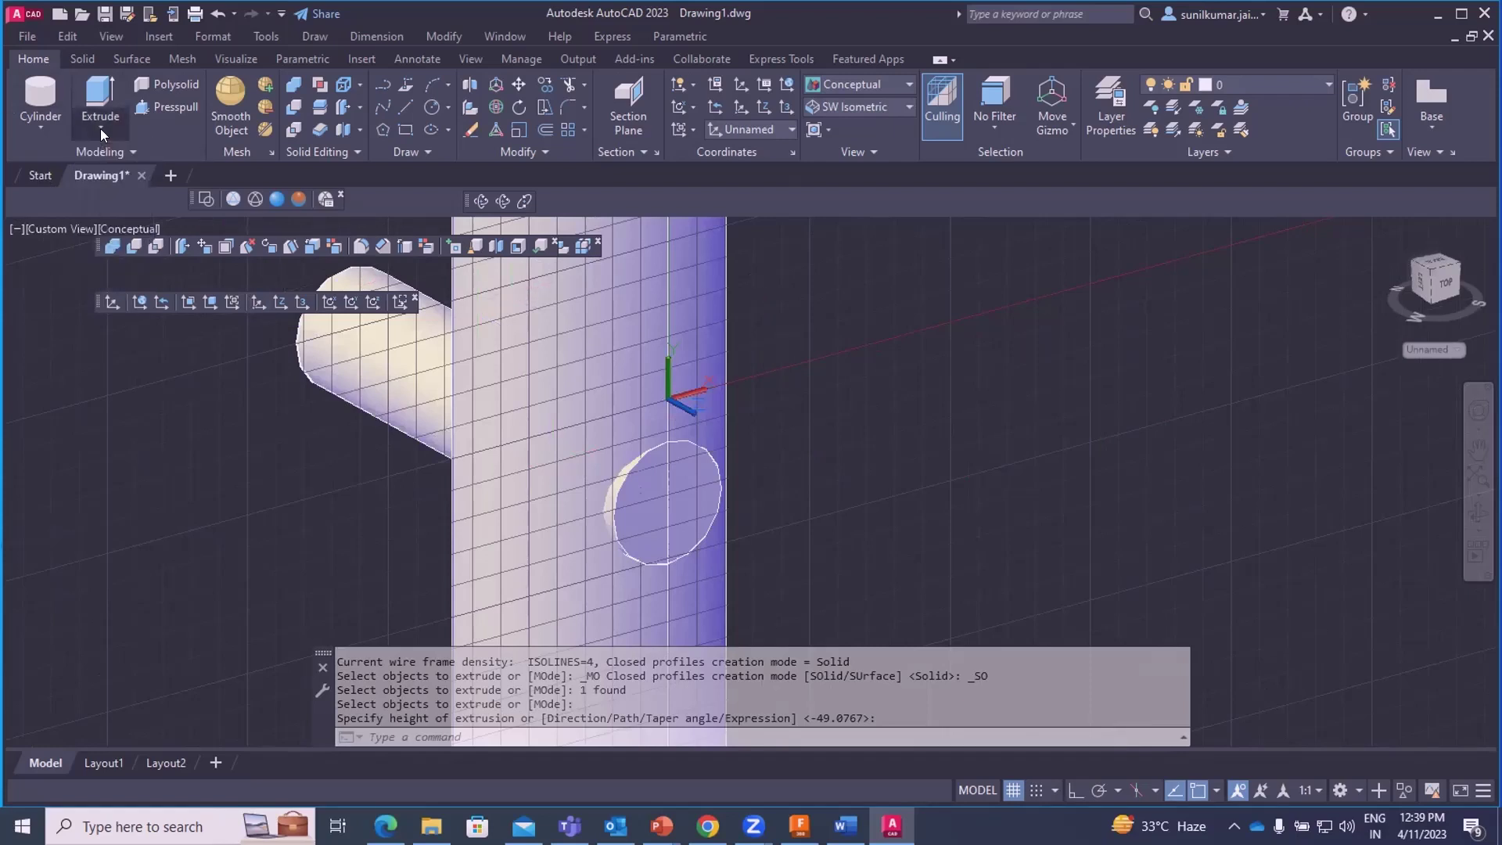
{"action": "left_click", "coordinate": [360, 110]}
{"action": "left_click", "coordinate": [357, 129]}
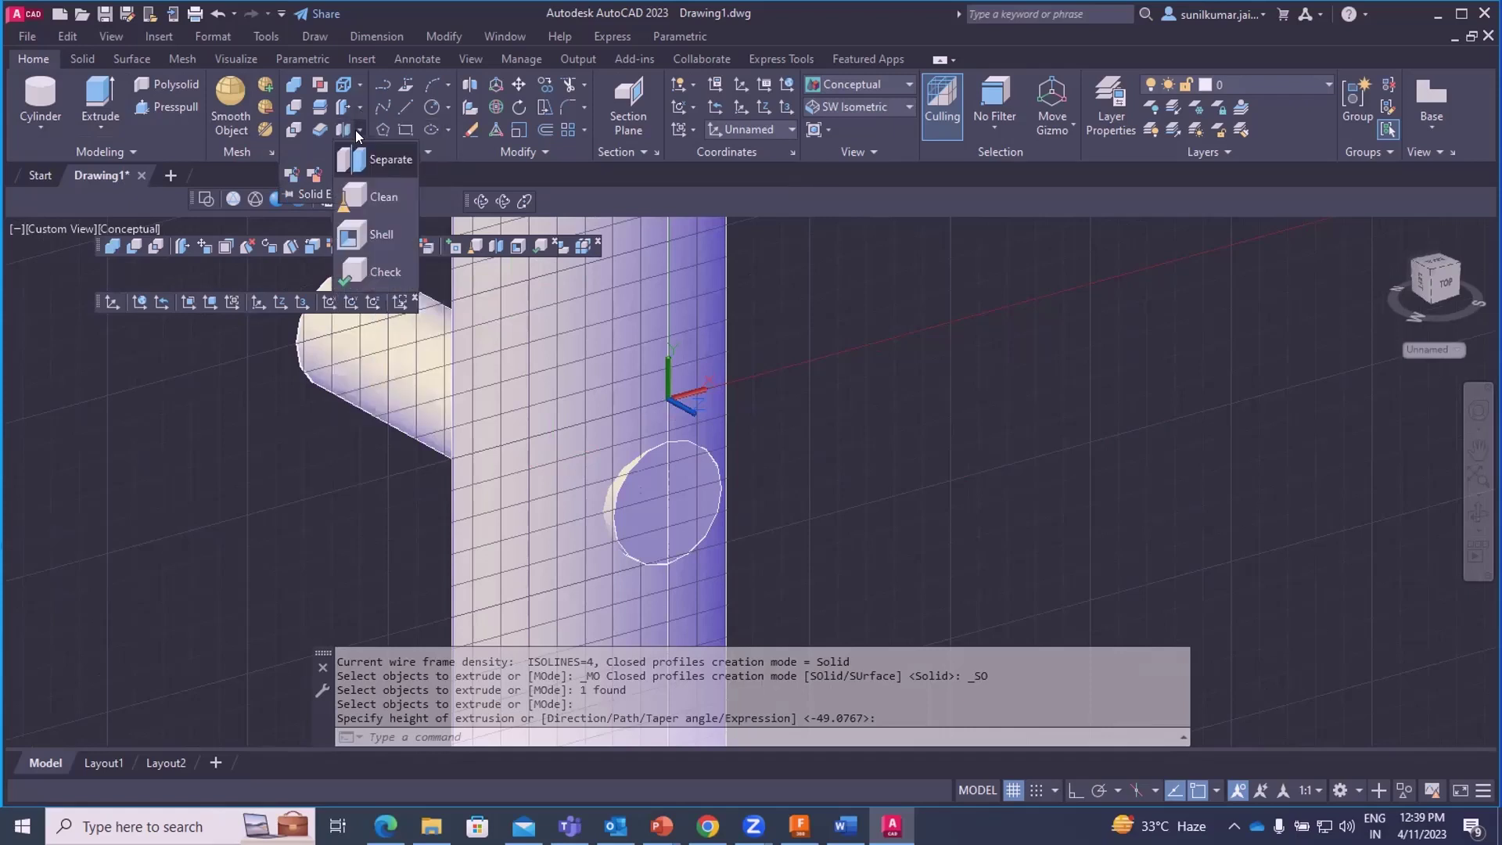
{"action": "left_click", "coordinate": [356, 130]}
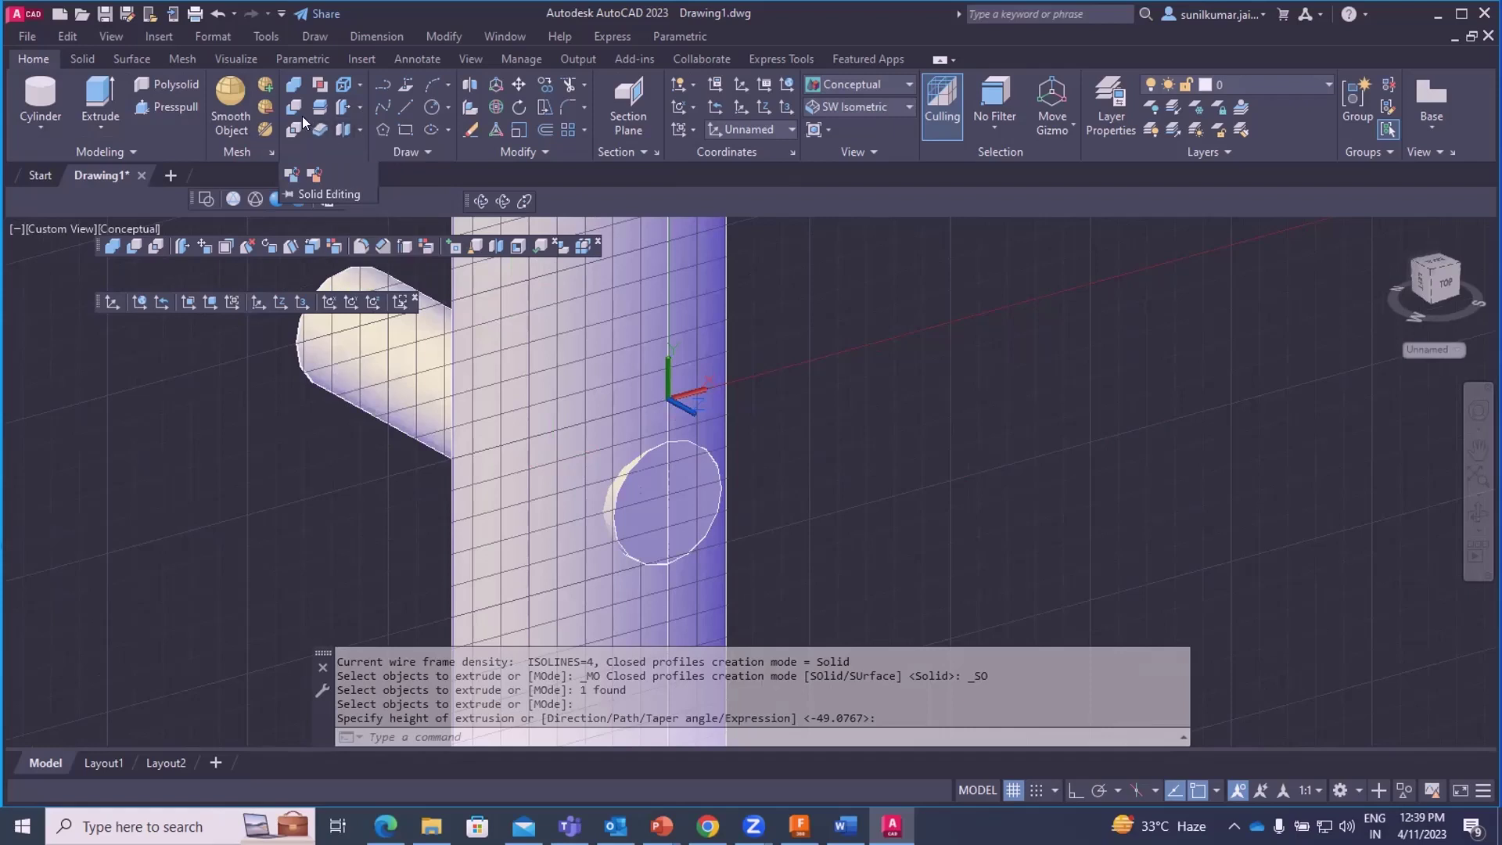
{"action": "left_click", "coordinate": [360, 105]}
{"action": "left_click", "coordinate": [354, 83]}
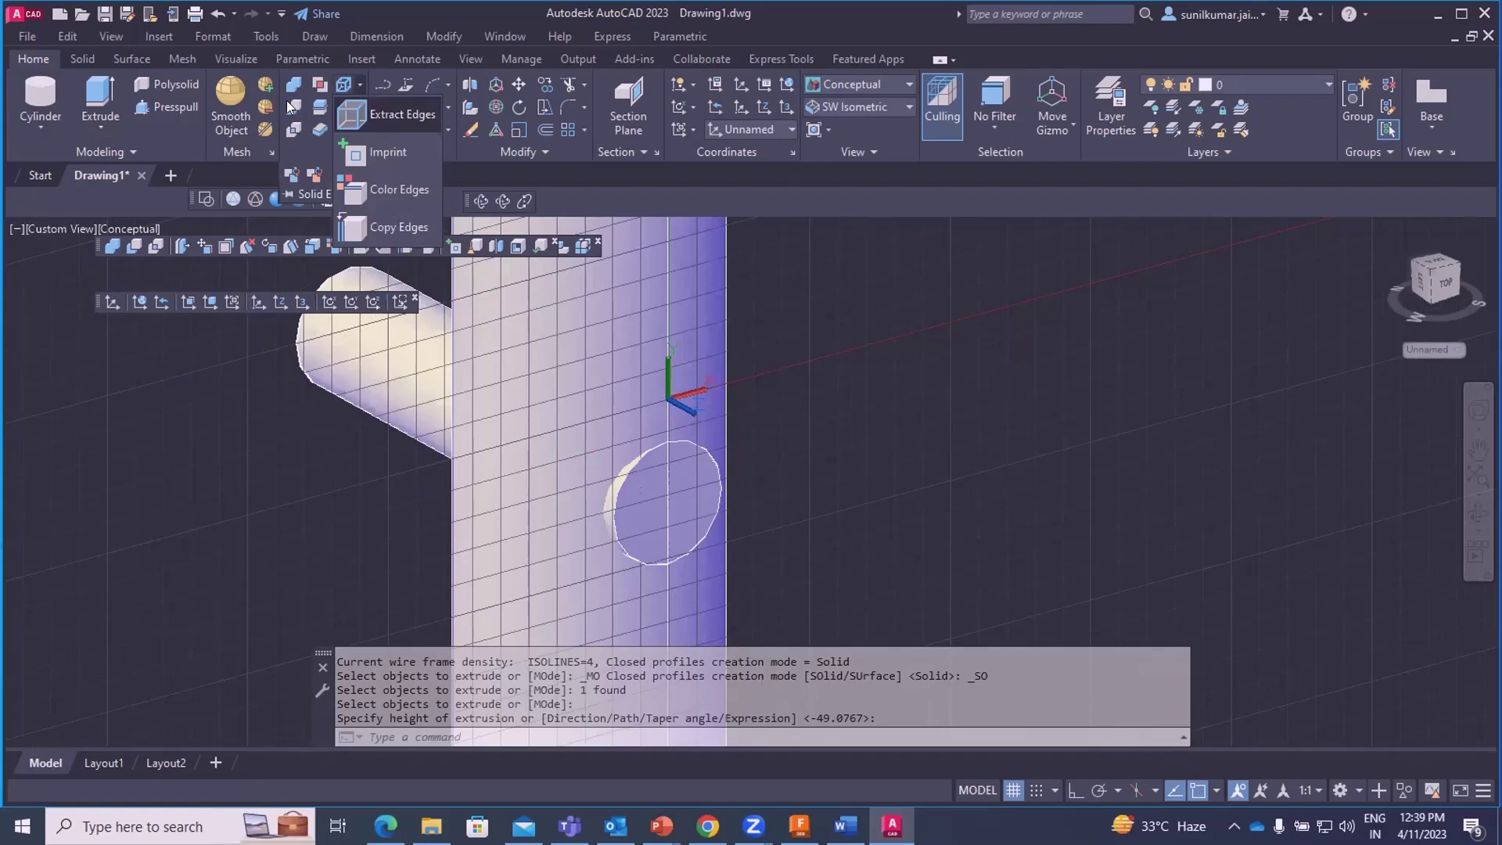
{"action": "left_click", "coordinate": [172, 391]}
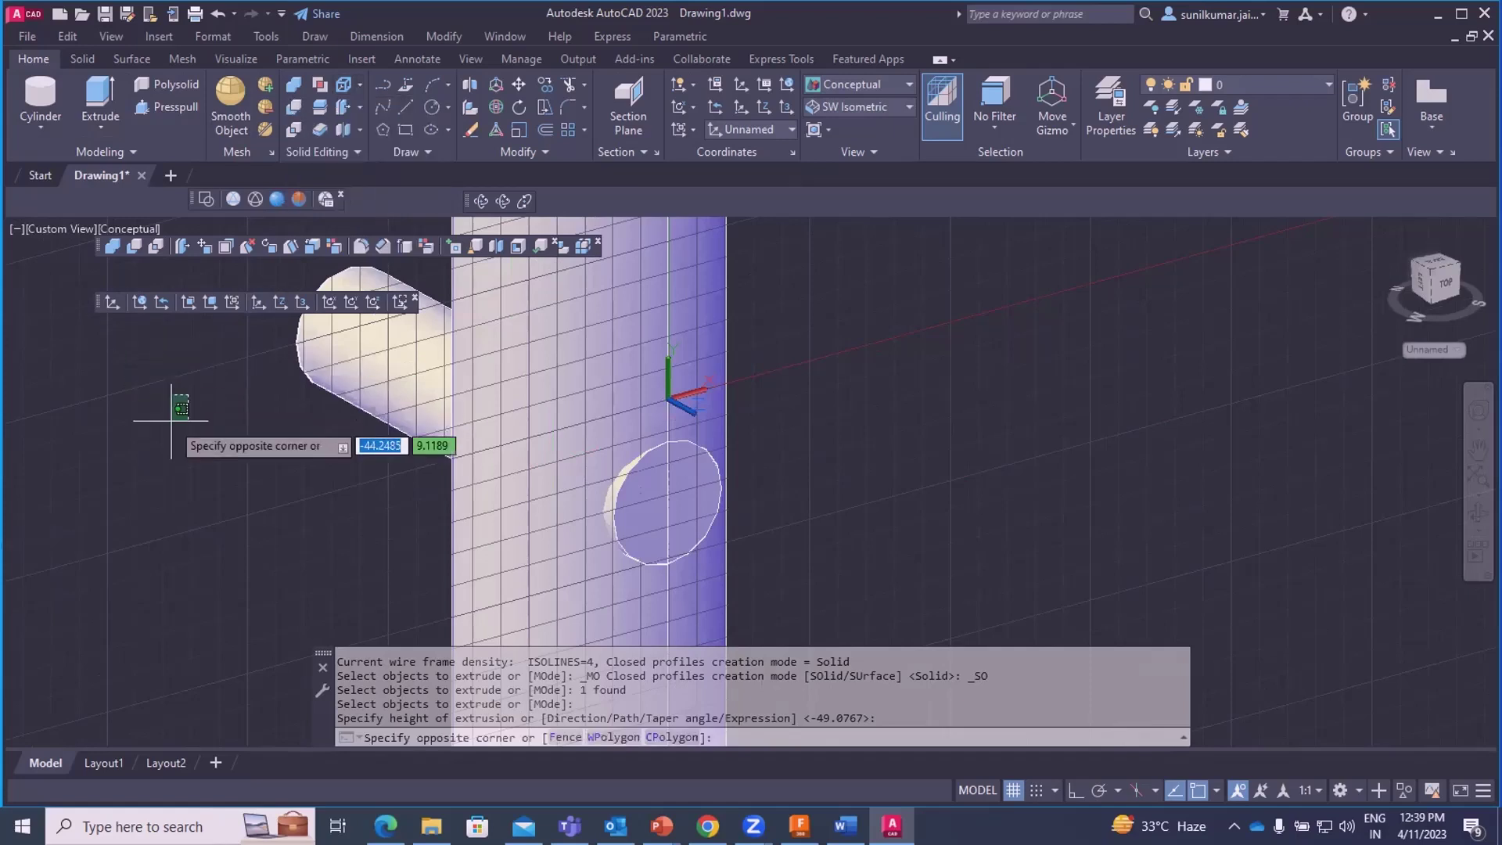
{"action": "left_click", "coordinate": [153, 328]}
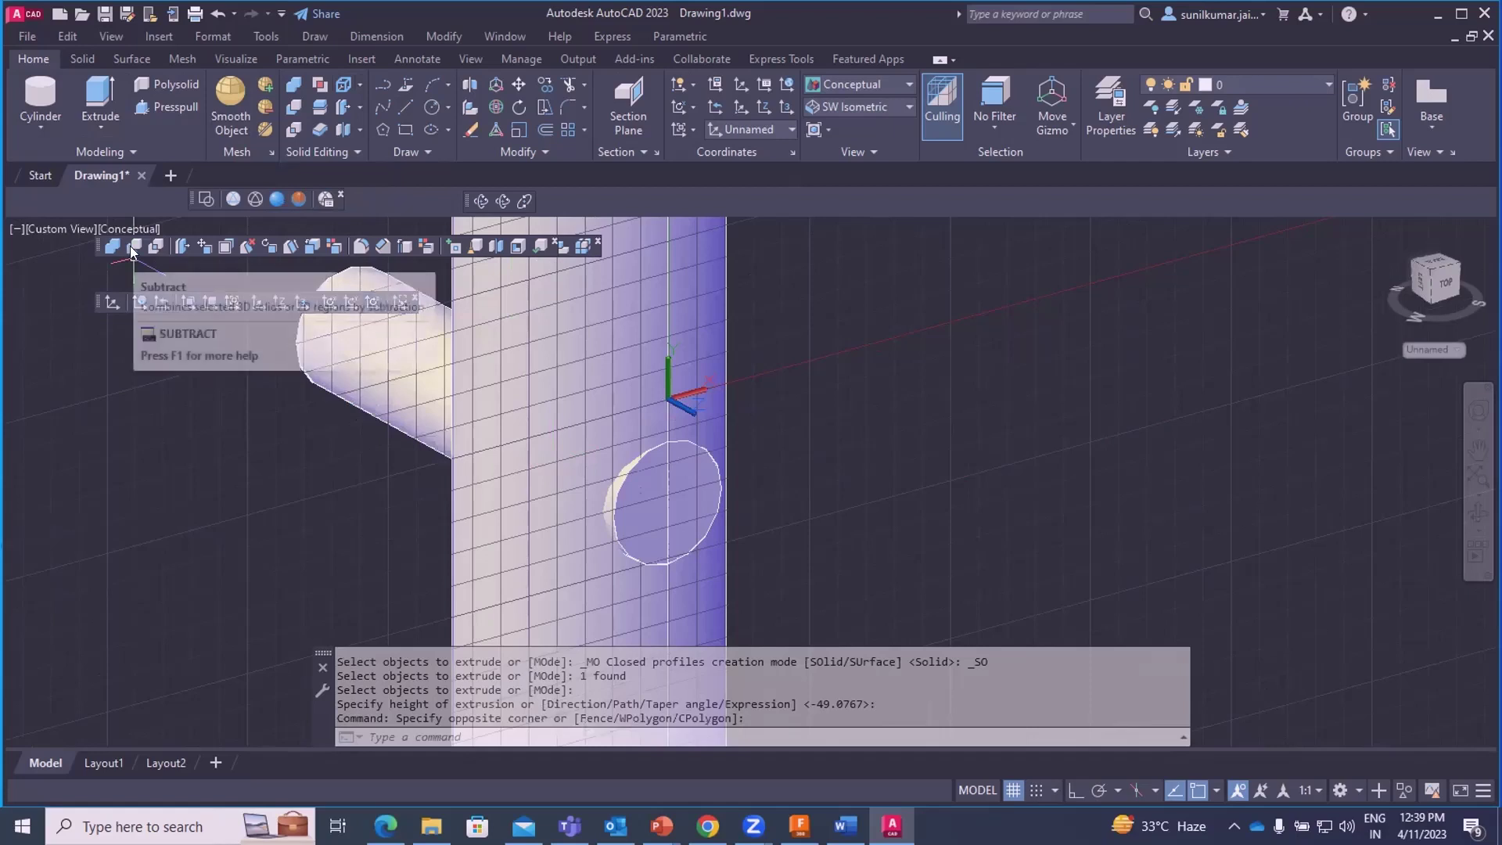
- Subtract the horizontal extruded solid from the vertical cylinder to cut a round through hole
{"action": "left_click", "coordinate": [131, 247]}
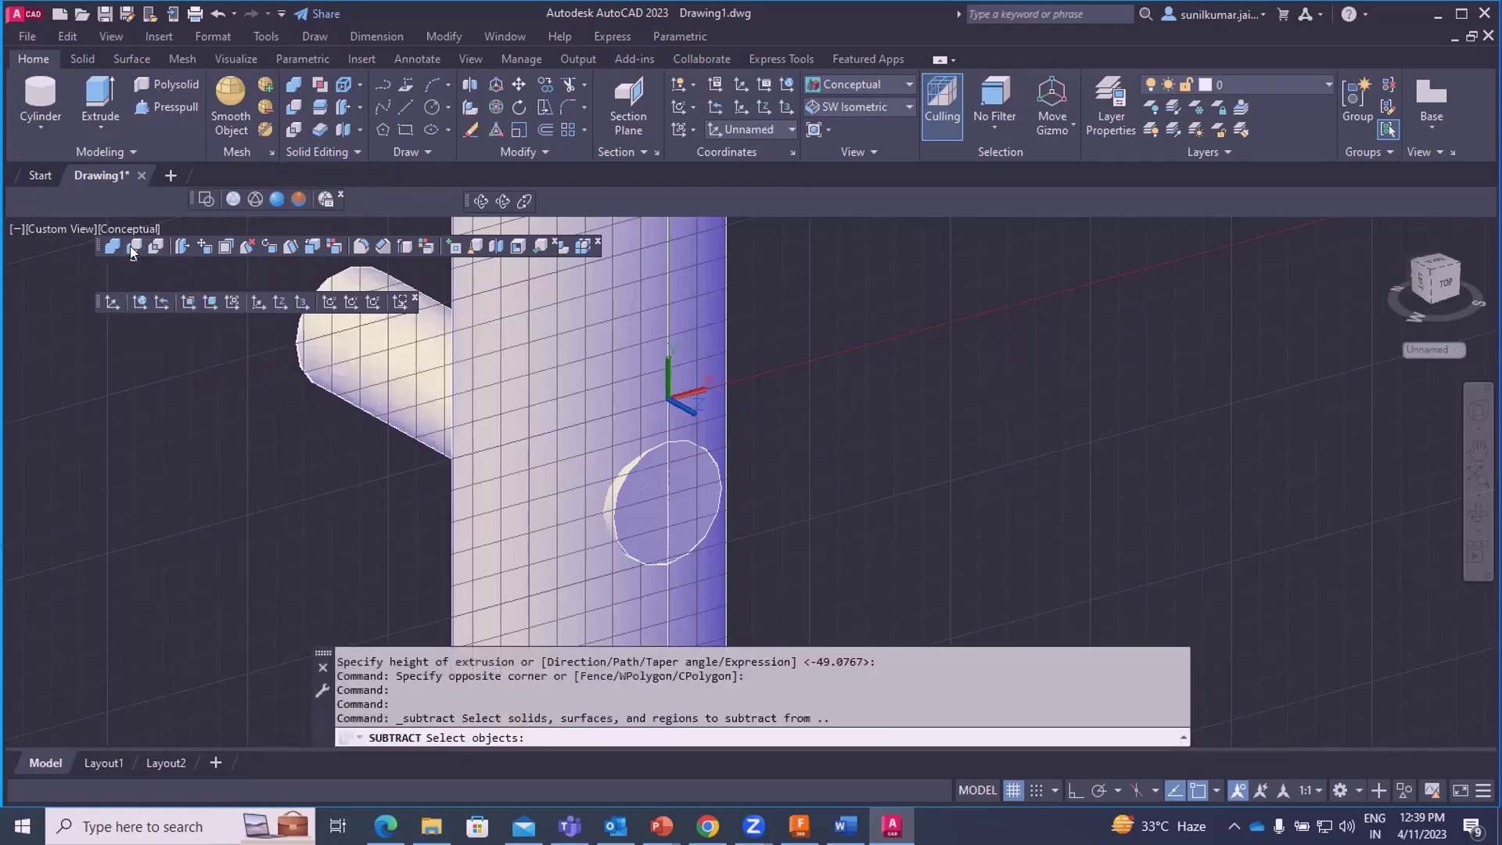
{"action": "left_click", "coordinate": [540, 371]}
{"action": "left_click", "coordinate": [541, 371]}
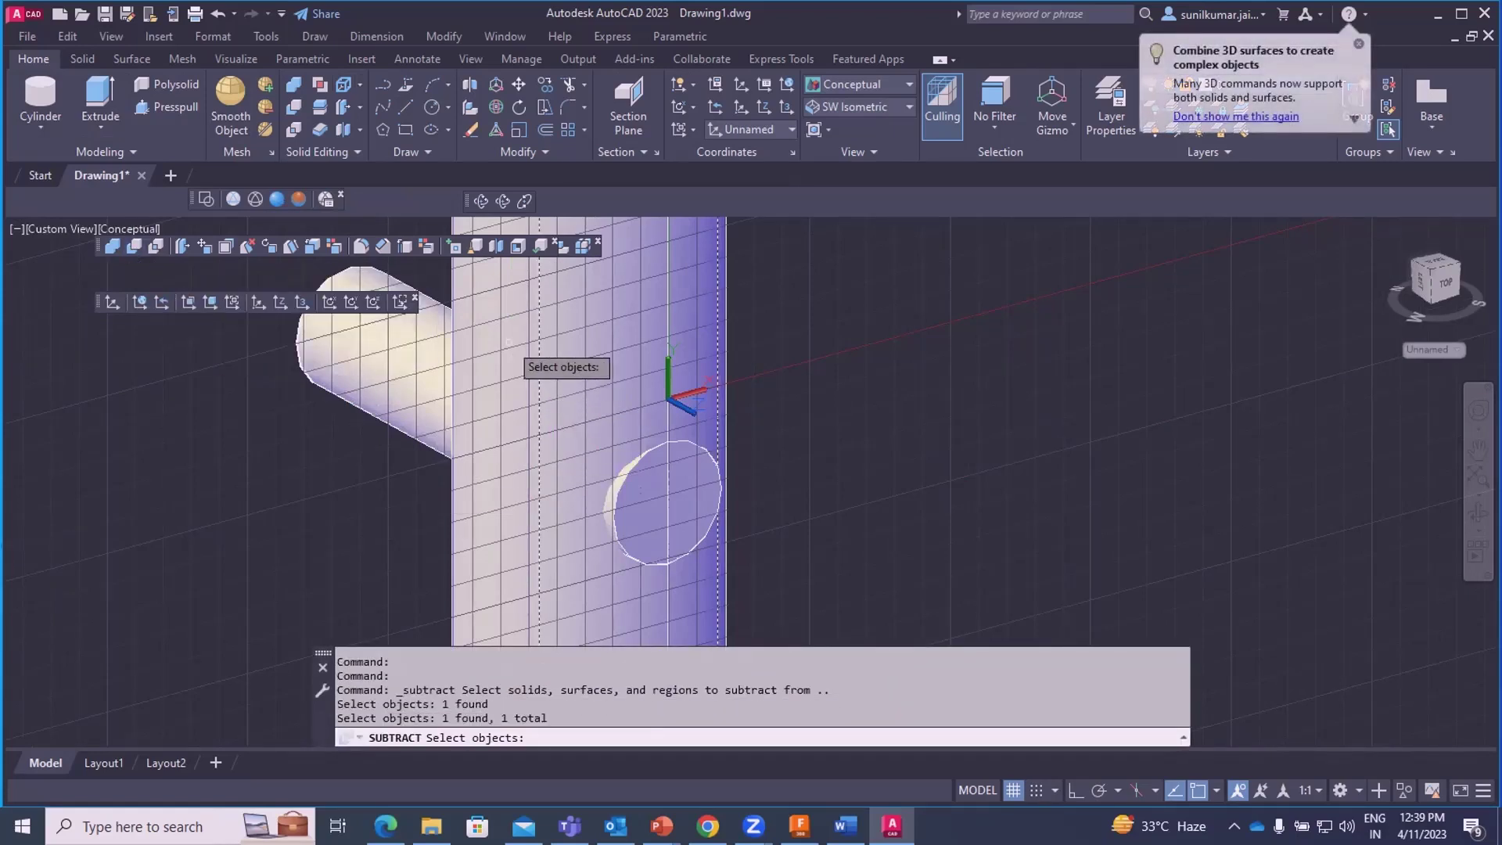
{"action": "scroll", "coordinate": [598, 469], "scroll_direction": "down", "scroll_amount": 2}
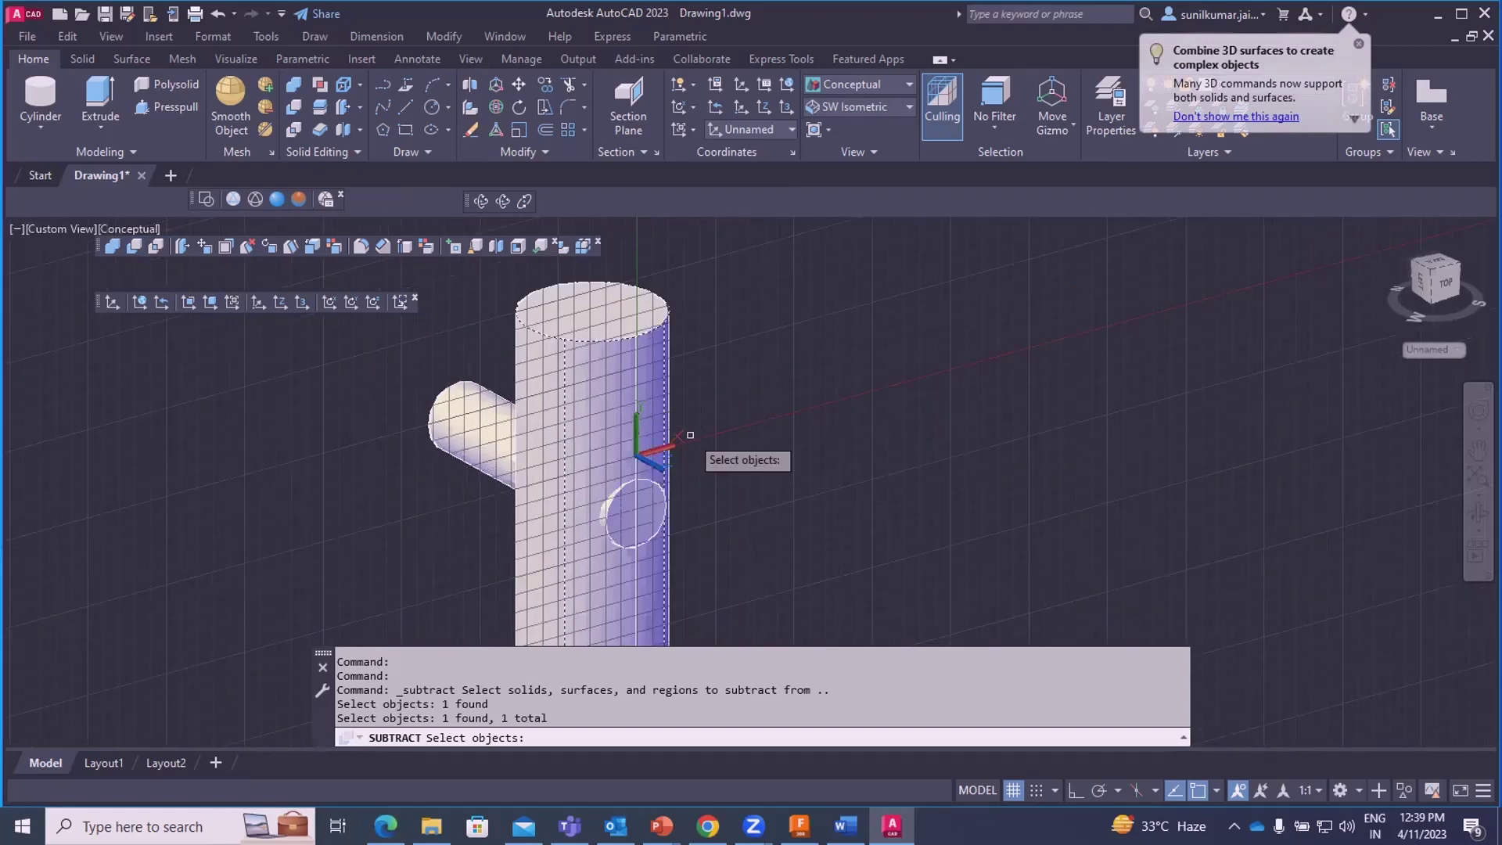
{"action": "key", "text": "Return"}
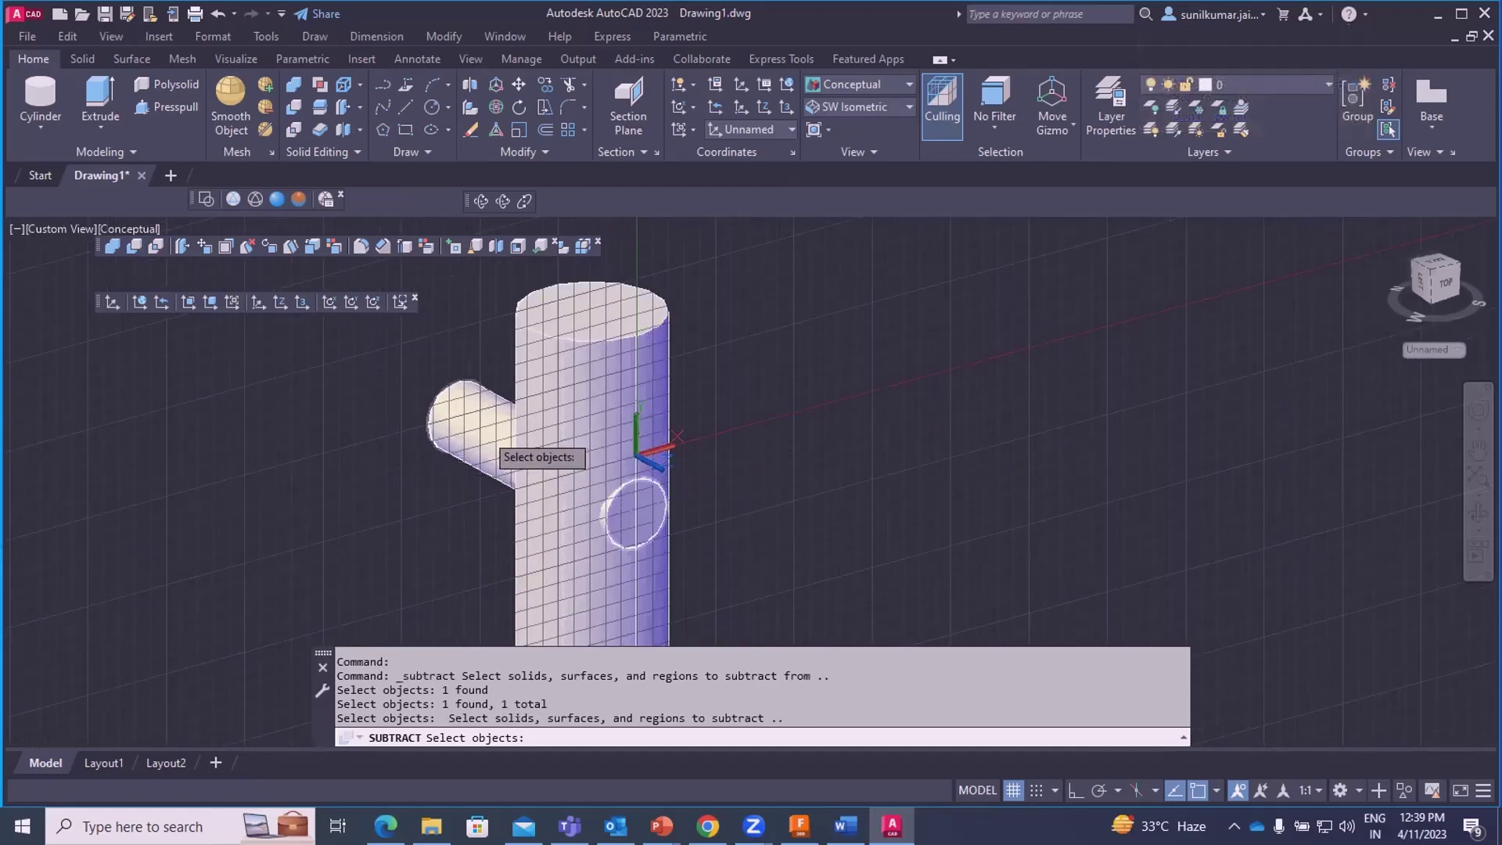
{"action": "left_click", "coordinate": [493, 442]}
{"action": "key", "text": "Return"}
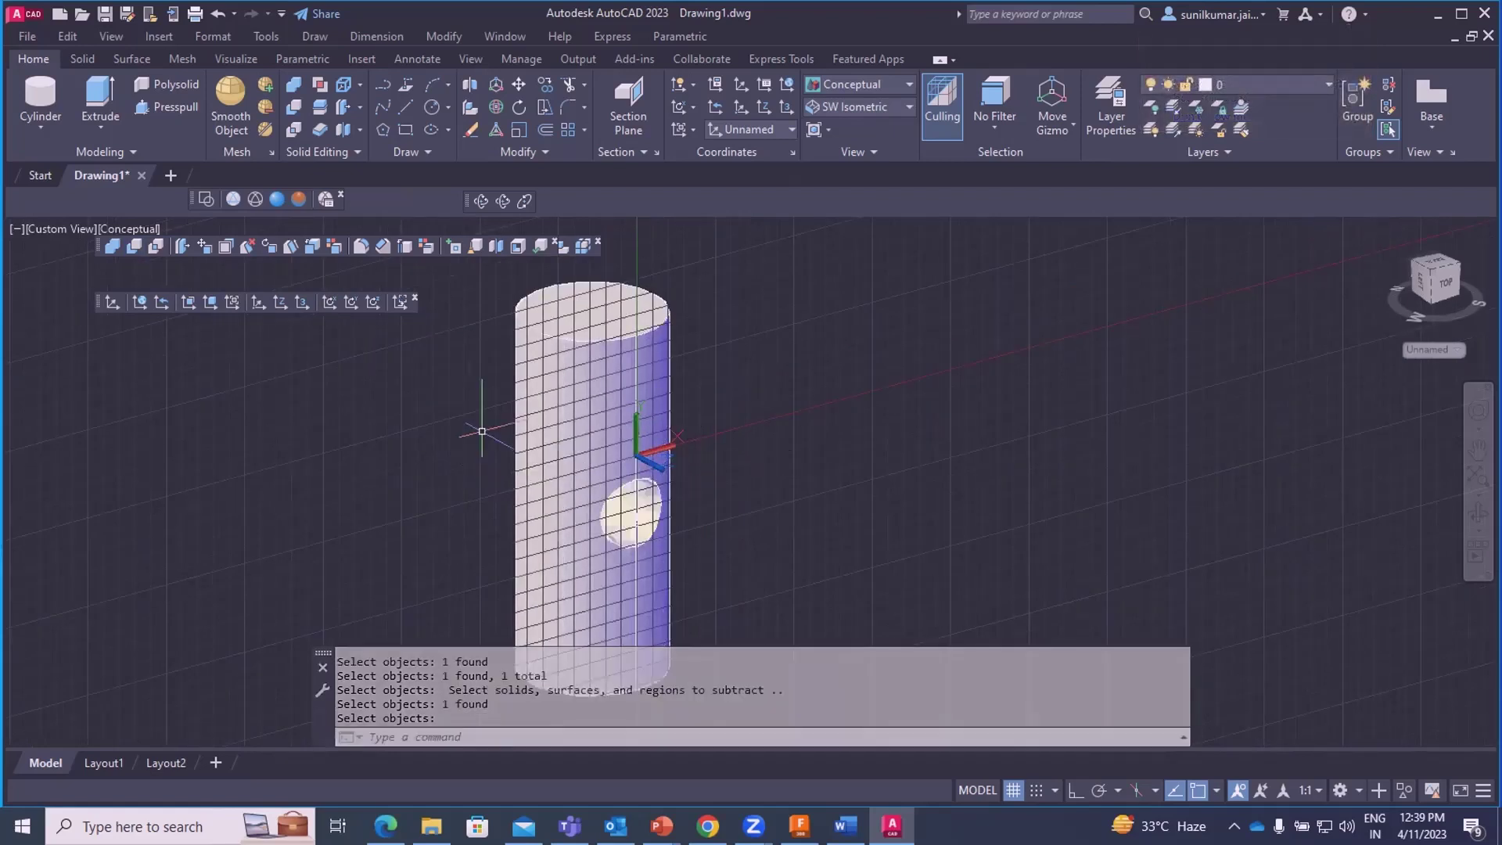
- Examine the hole cut through the cylinder's side from near and far
{"action": "scroll", "coordinate": [710, 561], "scroll_direction": "up", "scroll_amount": 2}
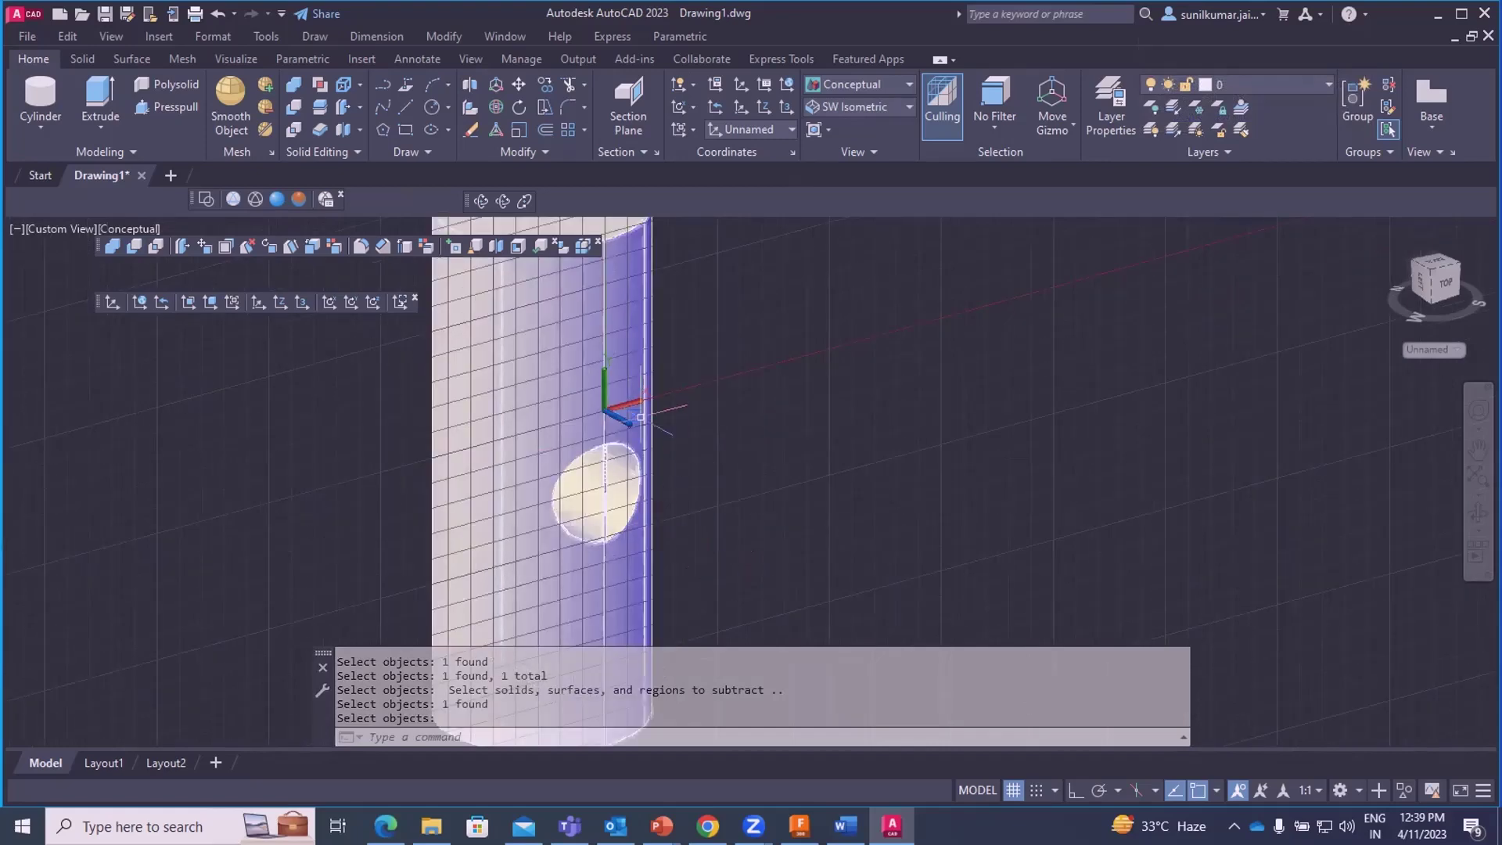
{"action": "scroll", "coordinate": [571, 367], "scroll_direction": "up", "scroll_amount": 2}
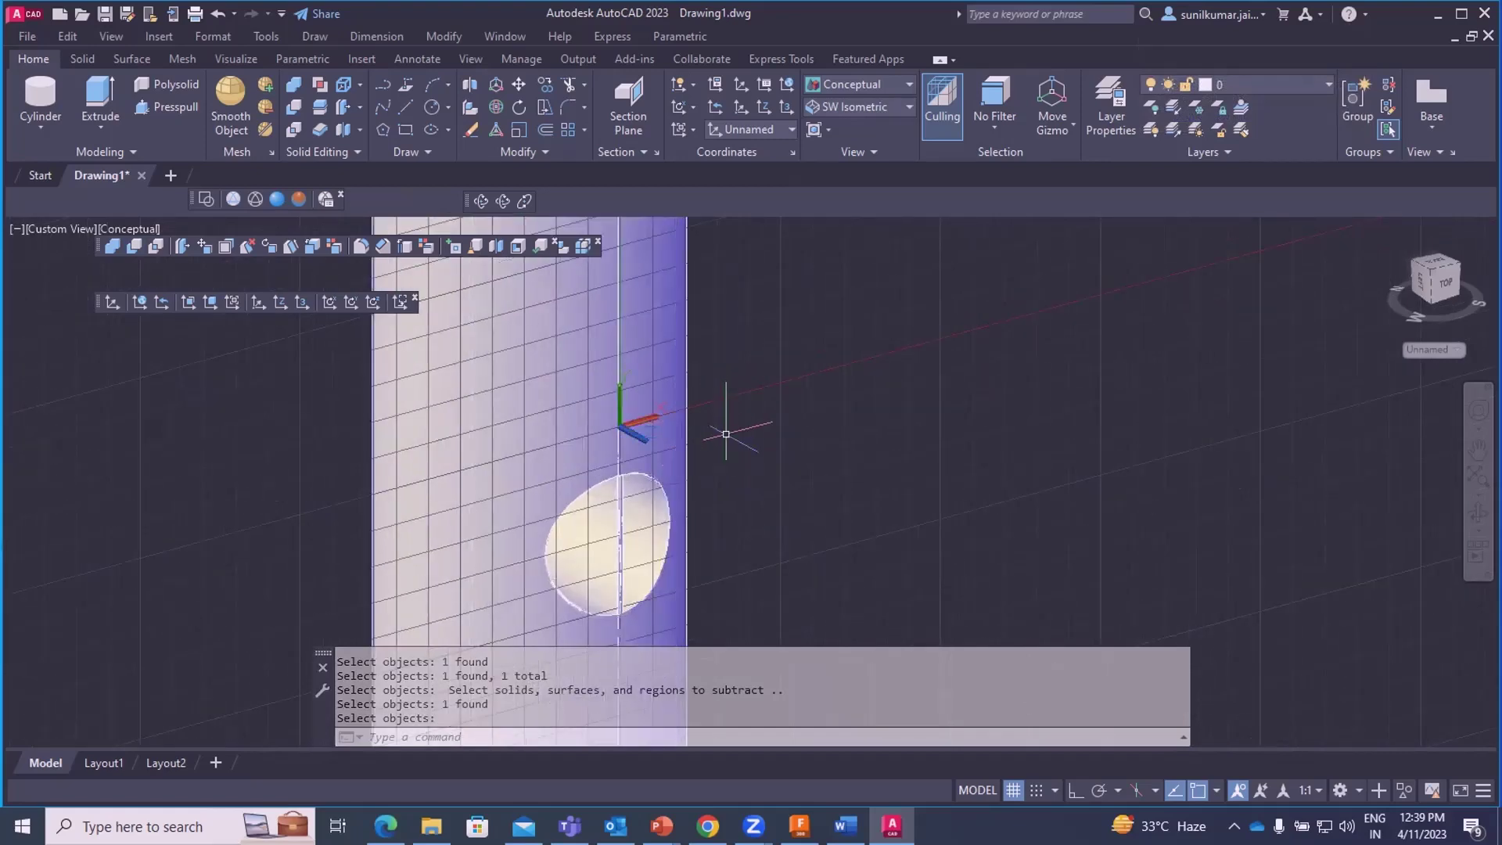
{"action": "scroll", "coordinate": [727, 419], "scroll_direction": "down", "scroll_amount": 4}
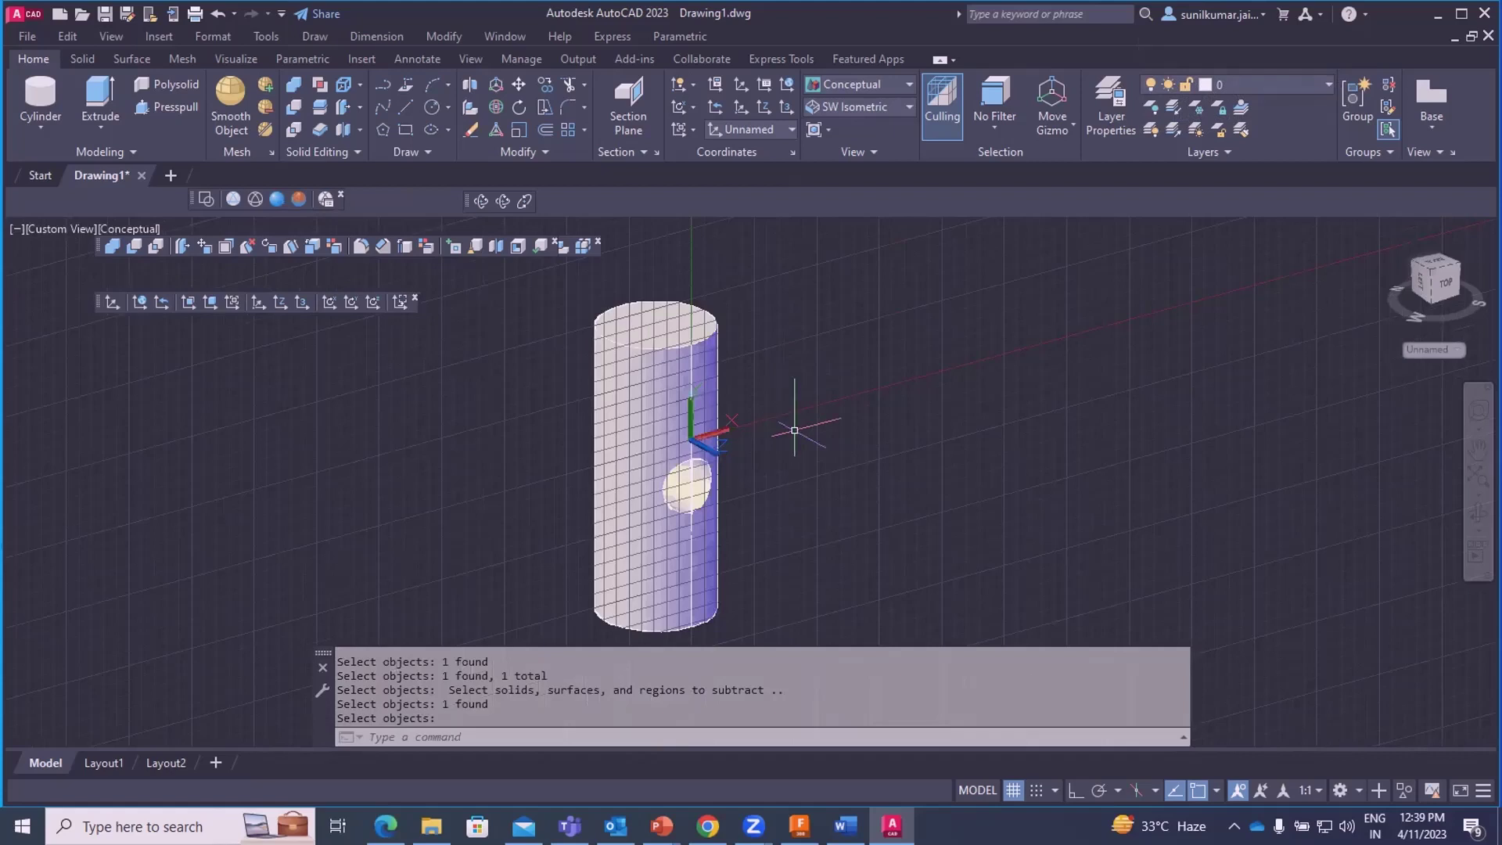
{"action": "scroll", "coordinate": [698, 425], "scroll_direction": "up", "scroll_amount": 2}
{"action": "scroll", "coordinate": [745, 436], "scroll_direction": "up", "scroll_amount": 2}
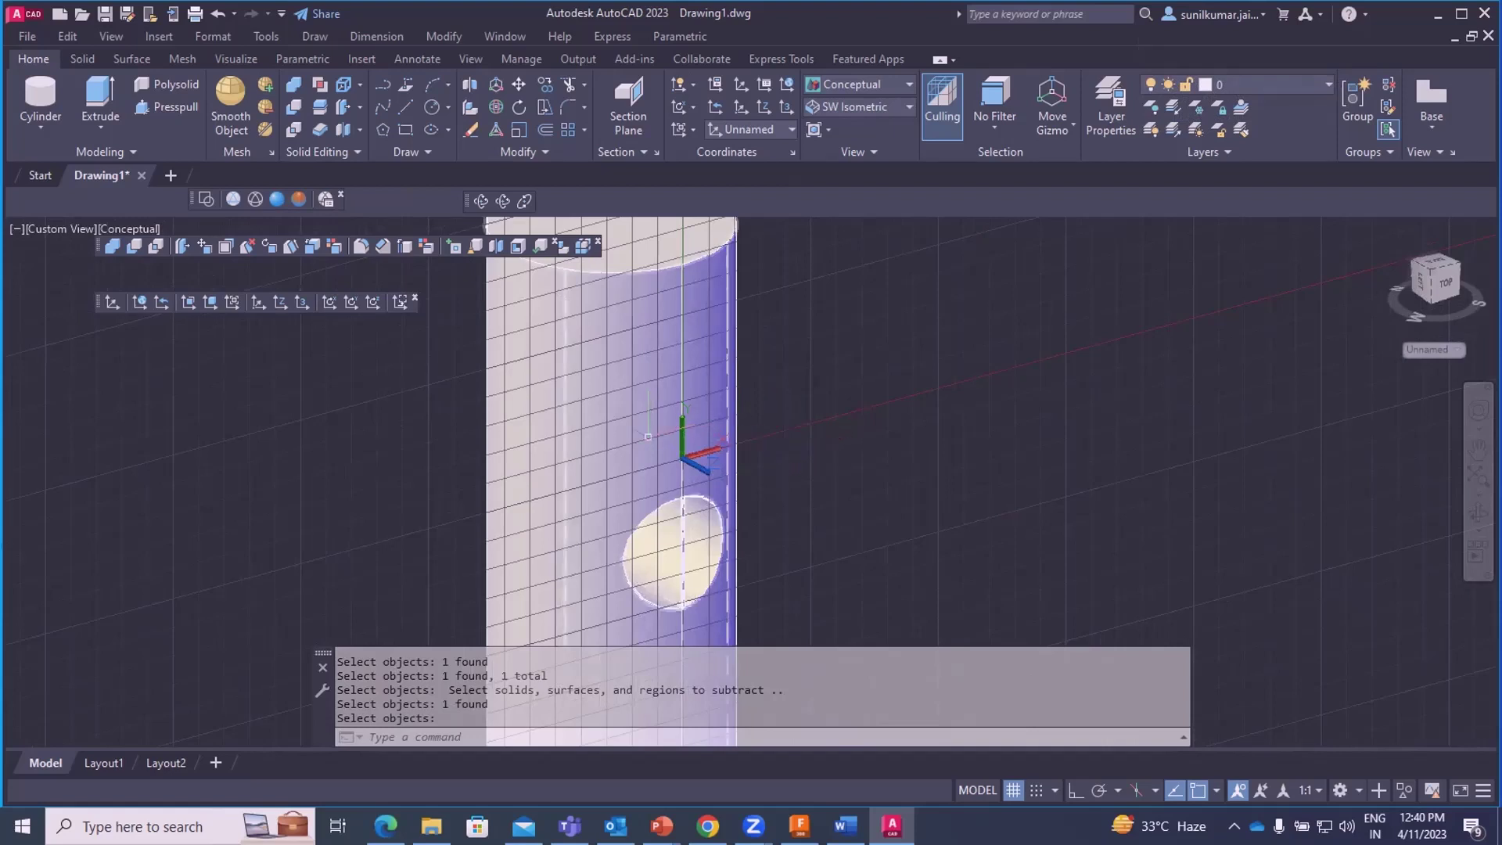
{"action": "middle_click_drag", "start_coordinate": [818, 420], "coordinate": [741, 406]}
{"action": "key", "text": "Return"}
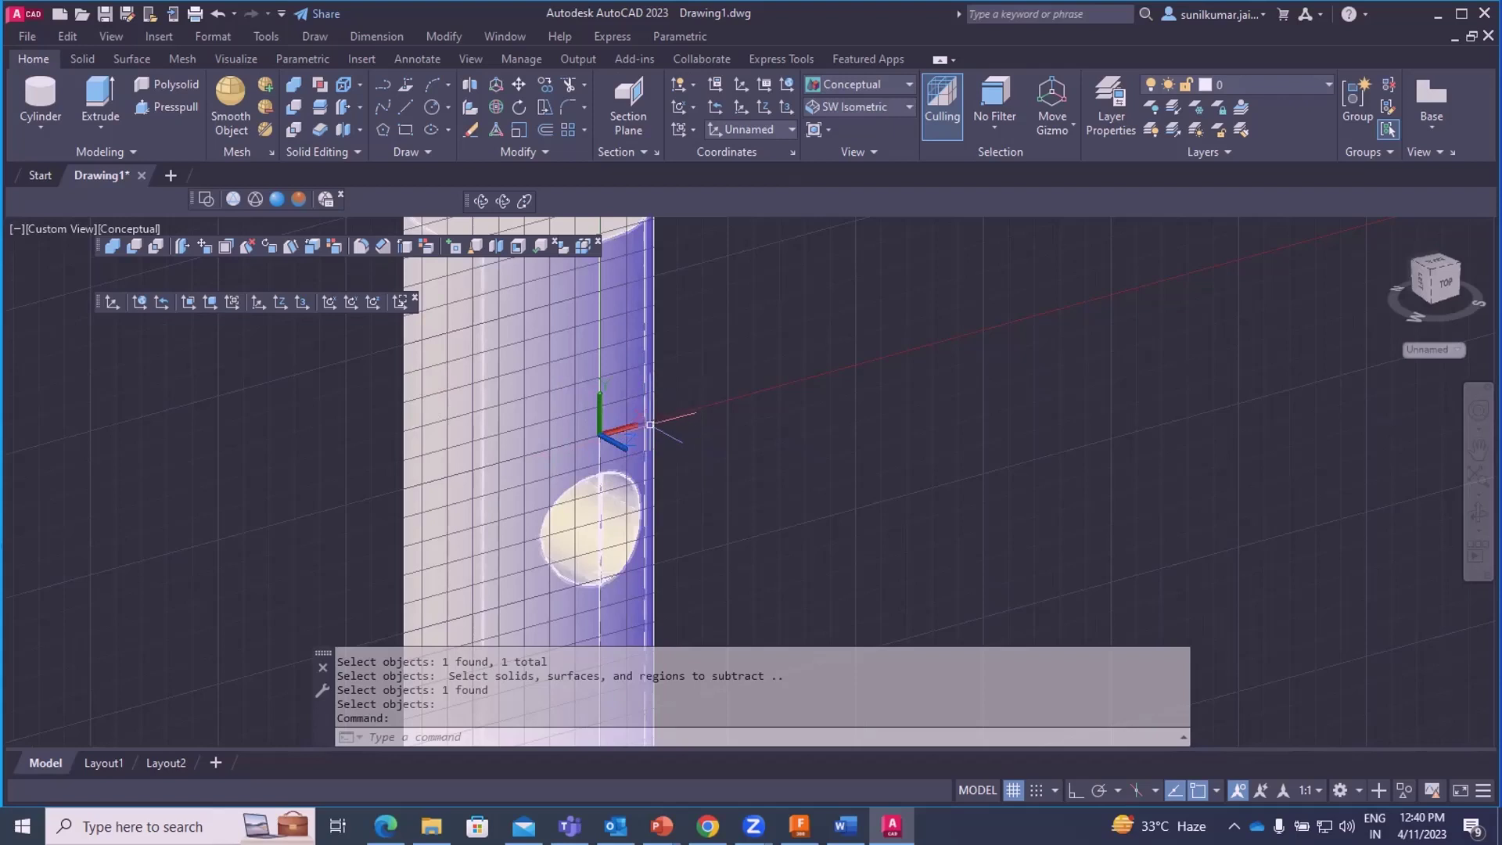
- Rotate the UCS 90 degrees about its X axis
{"action": "left_click", "coordinate": [329, 301]}
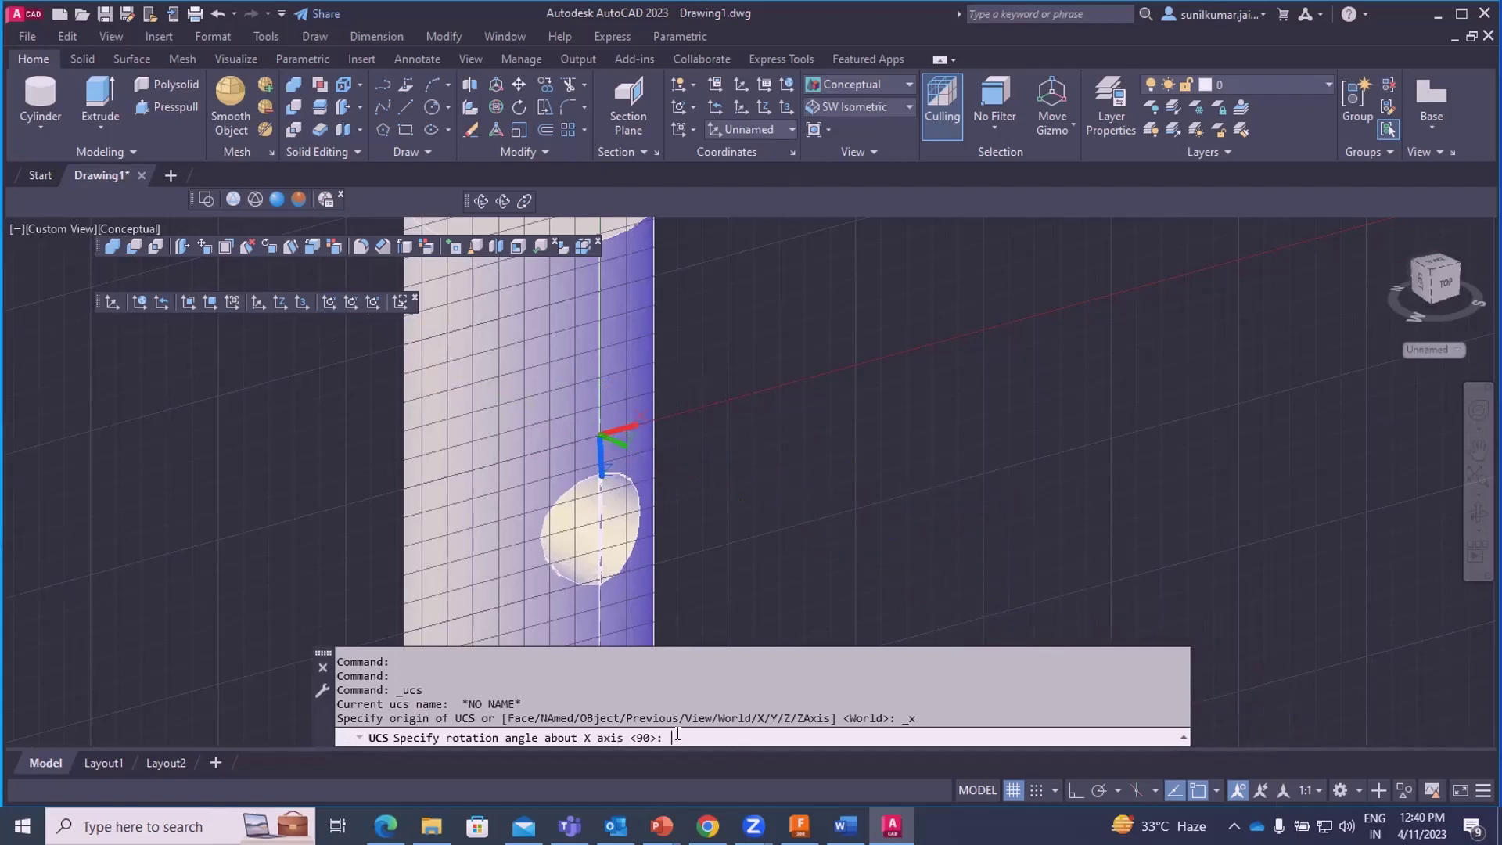
{"action": "type", "text": "90"}
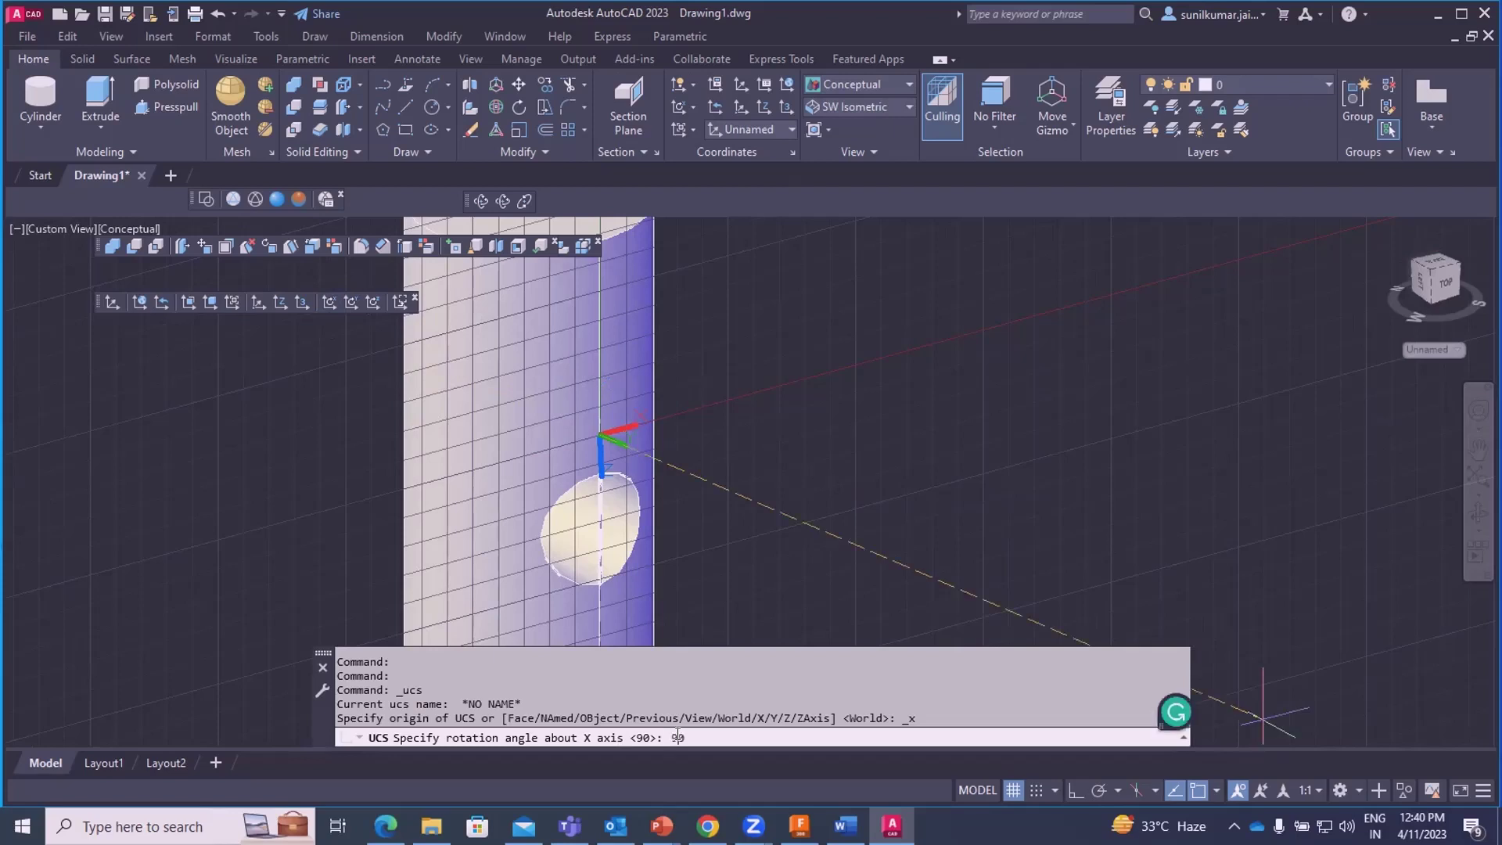
{"action": "key", "text": "Return"}
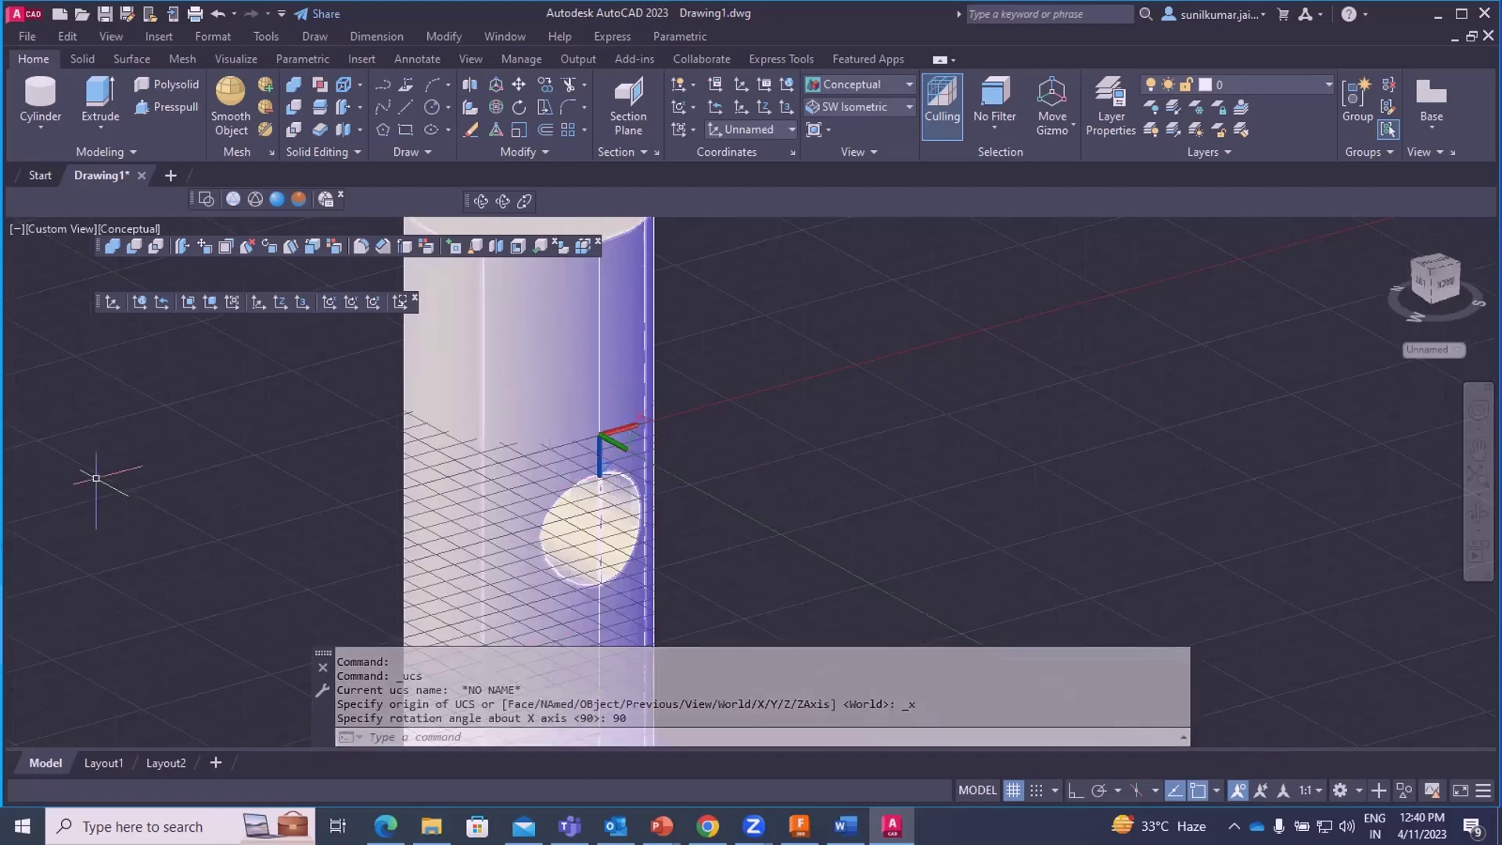
- Draw a circle of about 7.4 radius beside the tall cylinder, on the positive X side of the current UCS plane
{"action": "scroll", "coordinate": [648, 352], "scroll_direction": "down", "scroll_amount": 2}
{"action": "scroll", "coordinate": [617, 341], "scroll_direction": "up", "scroll_amount": 2}
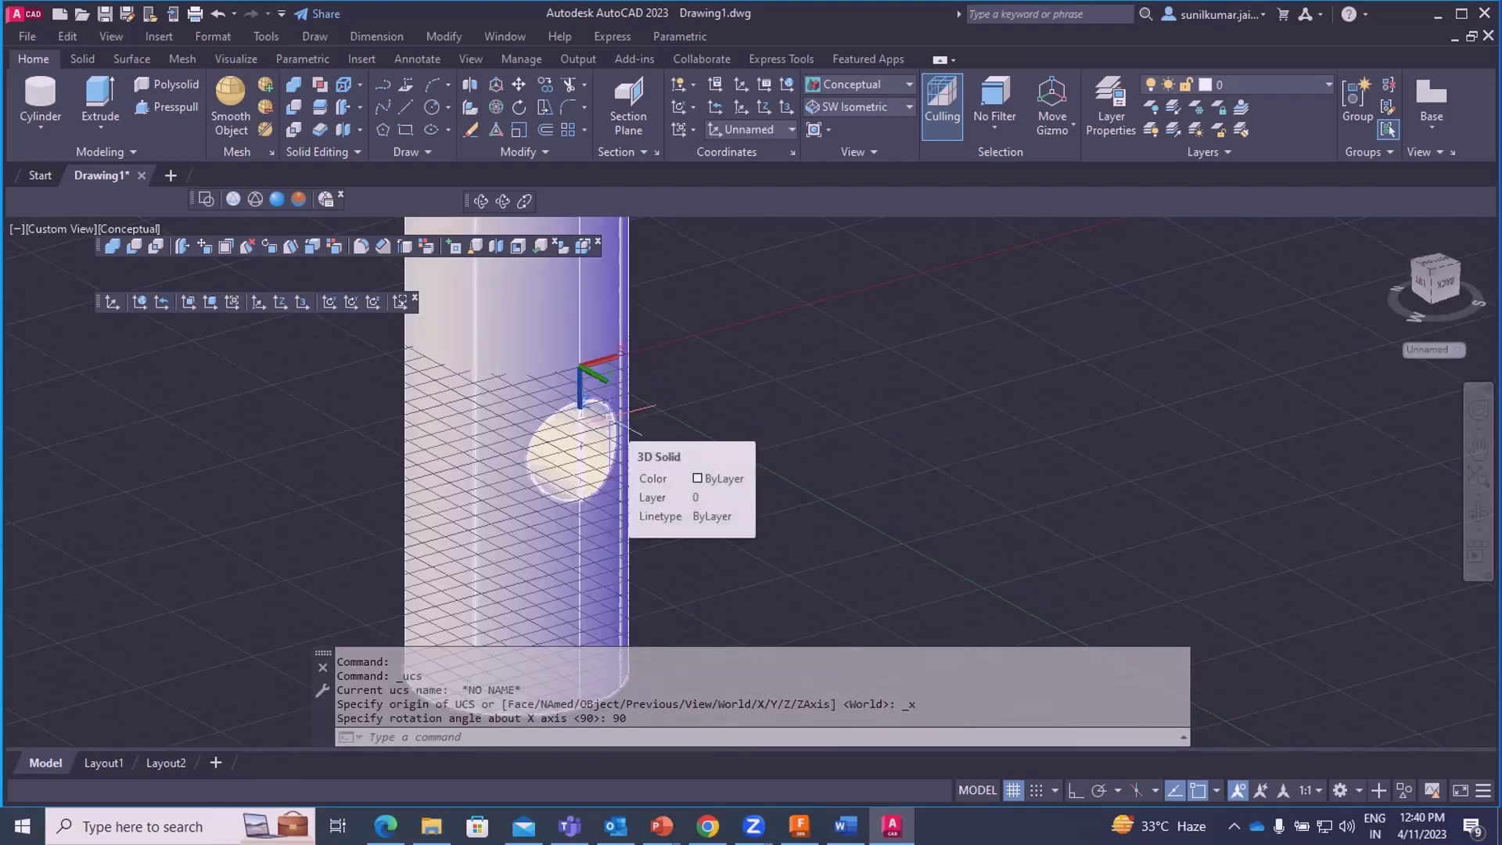
{"action": "type", "text": "c"}
{"action": "key", "text": "Return"}
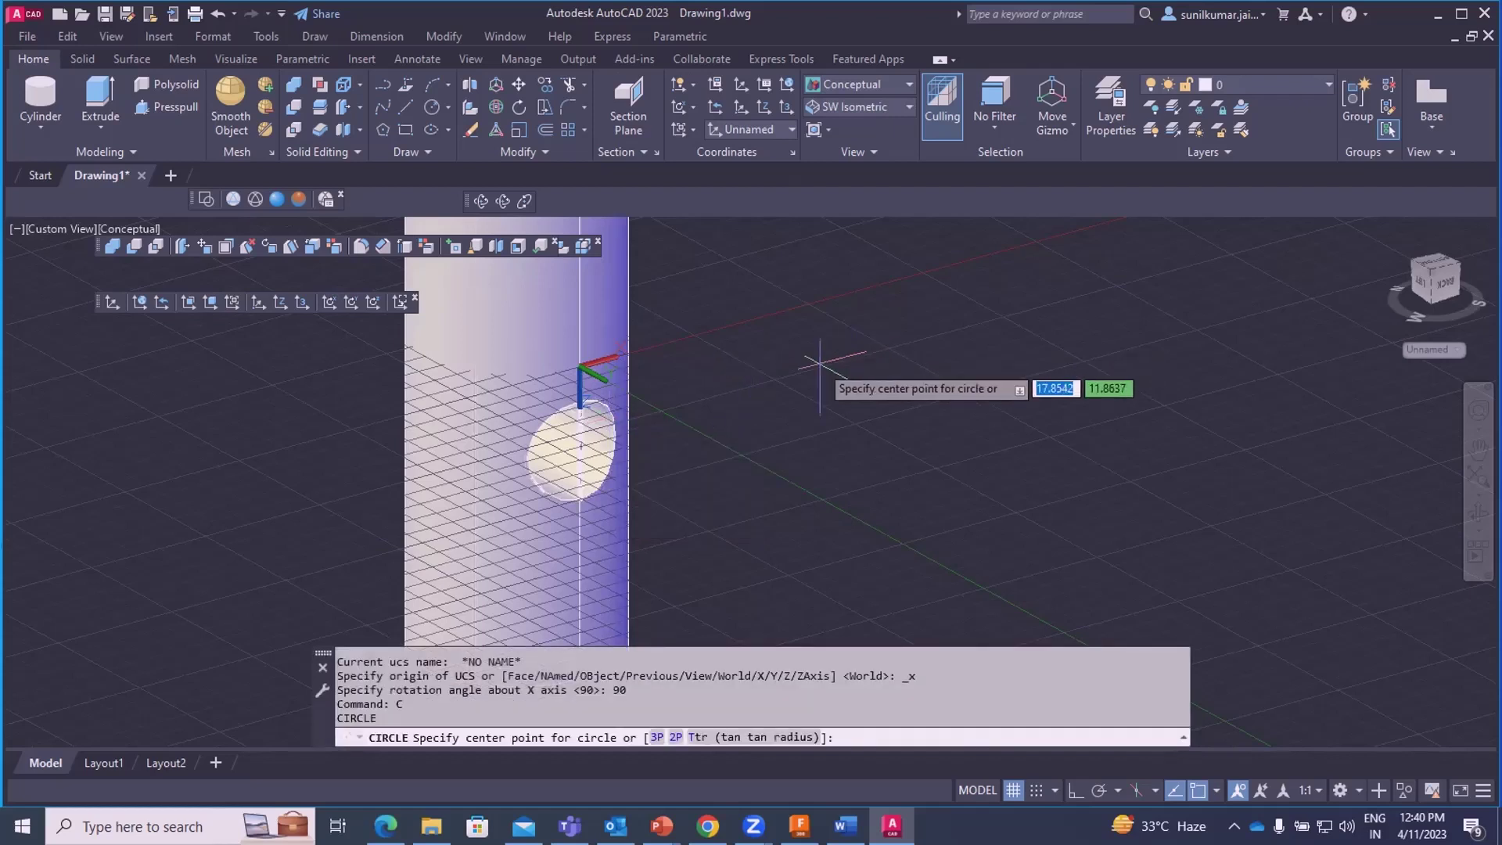
{"action": "left_click", "coordinate": [821, 361]}
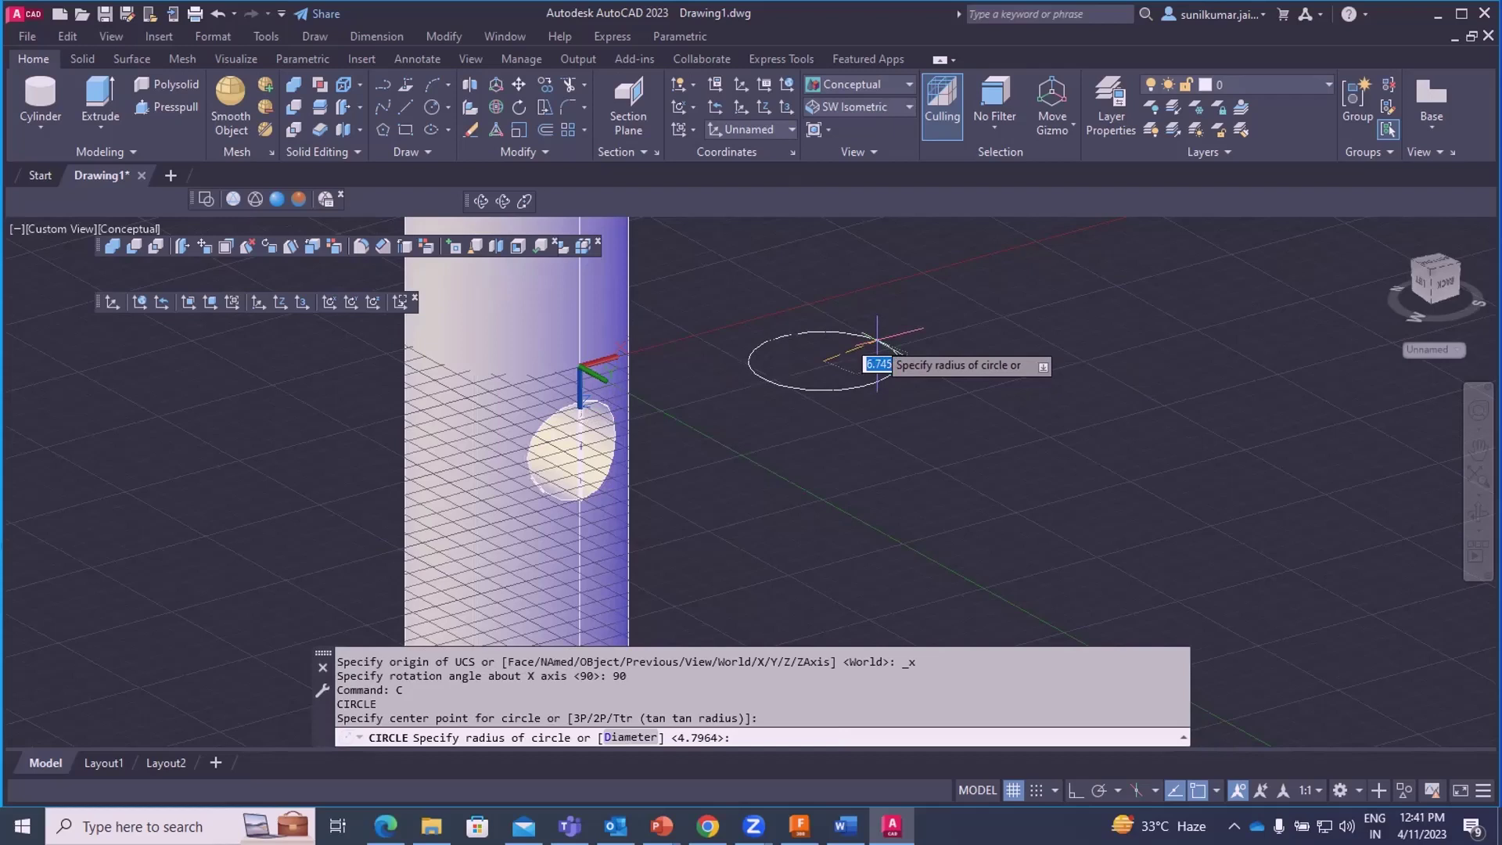
{"action": "left_click", "coordinate": [895, 345]}
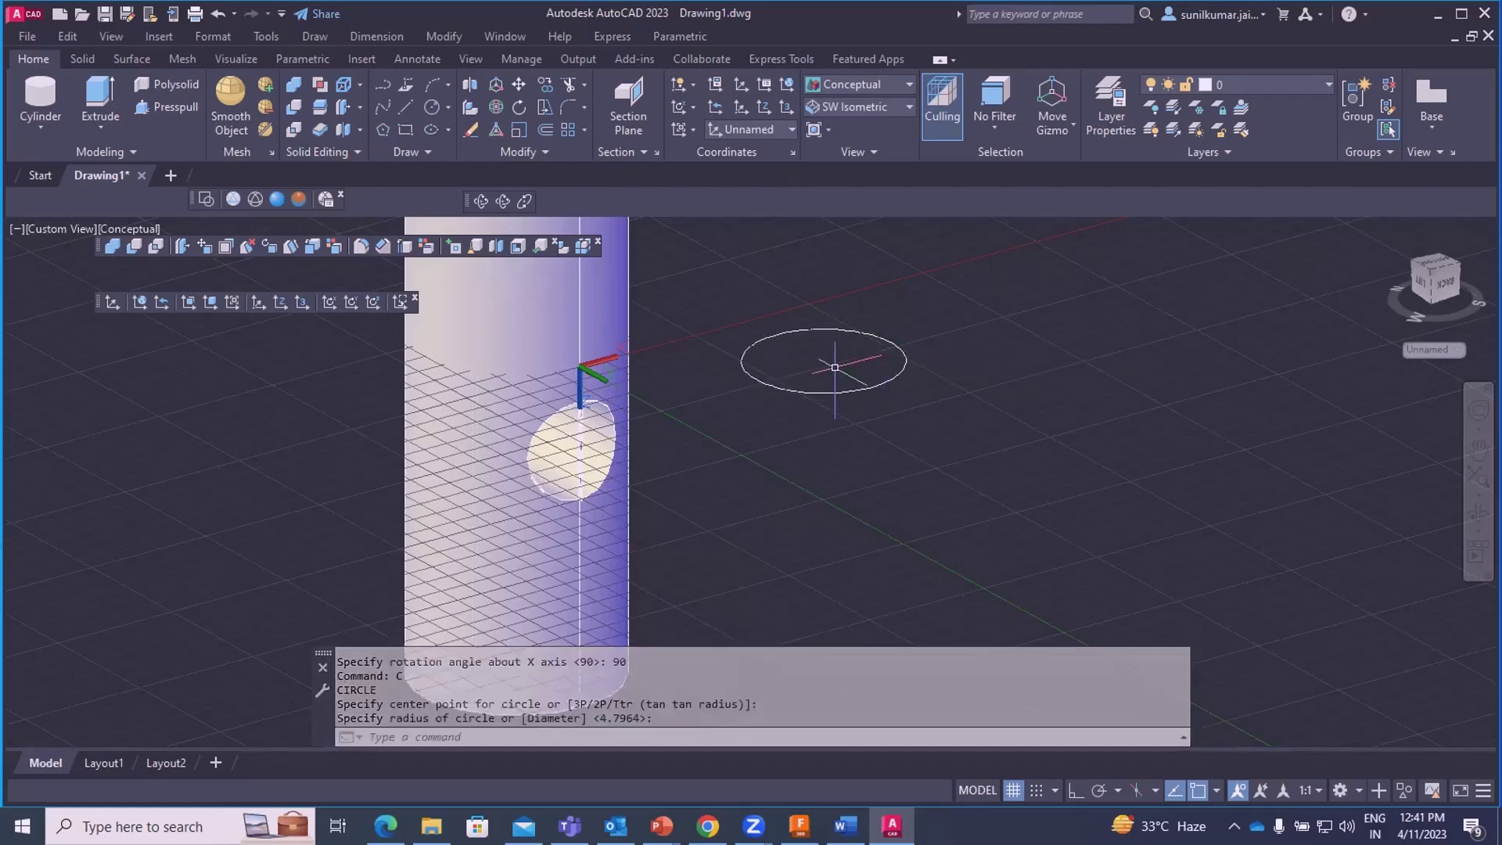
- Extrude the new circle about 36 units downward into a second vertical solid cylinder
{"action": "scroll", "coordinate": [776, 382], "scroll_direction": "down", "scroll_amount": 2}
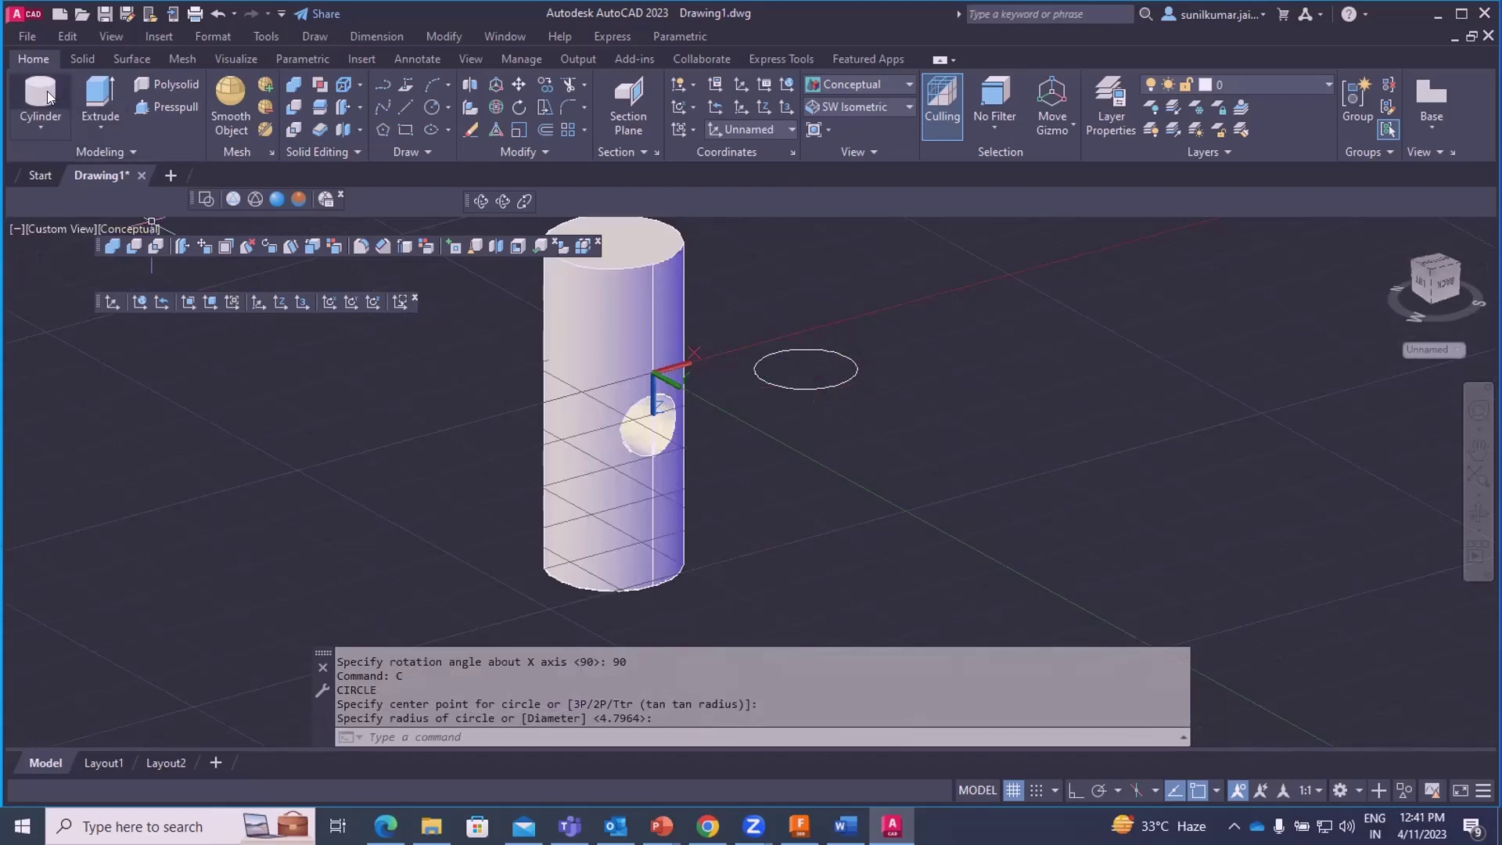
{"action": "left_click", "coordinate": [78, 90]}
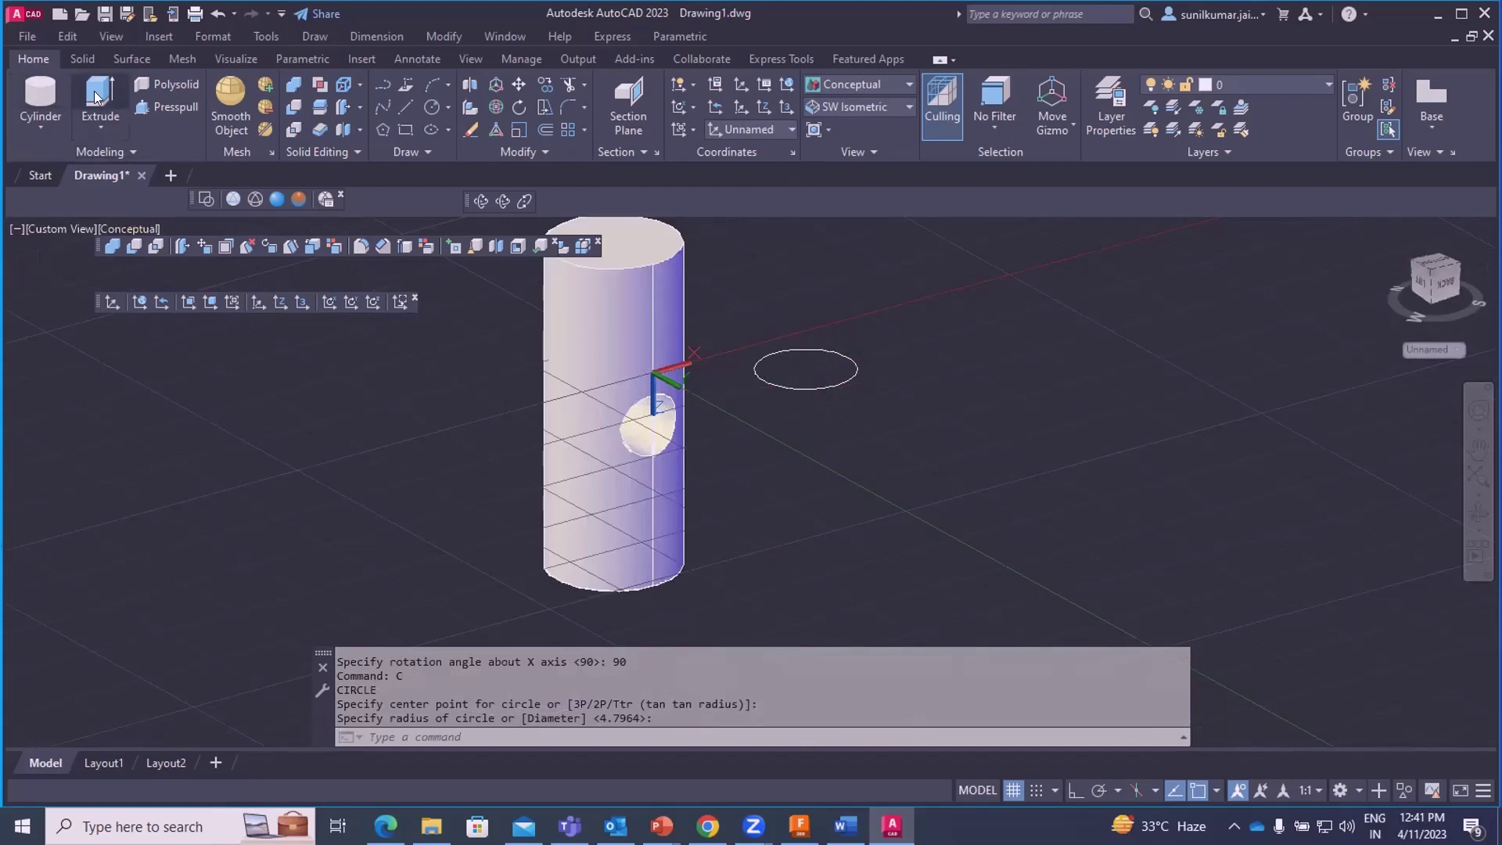
{"action": "left_click", "coordinate": [850, 320]}
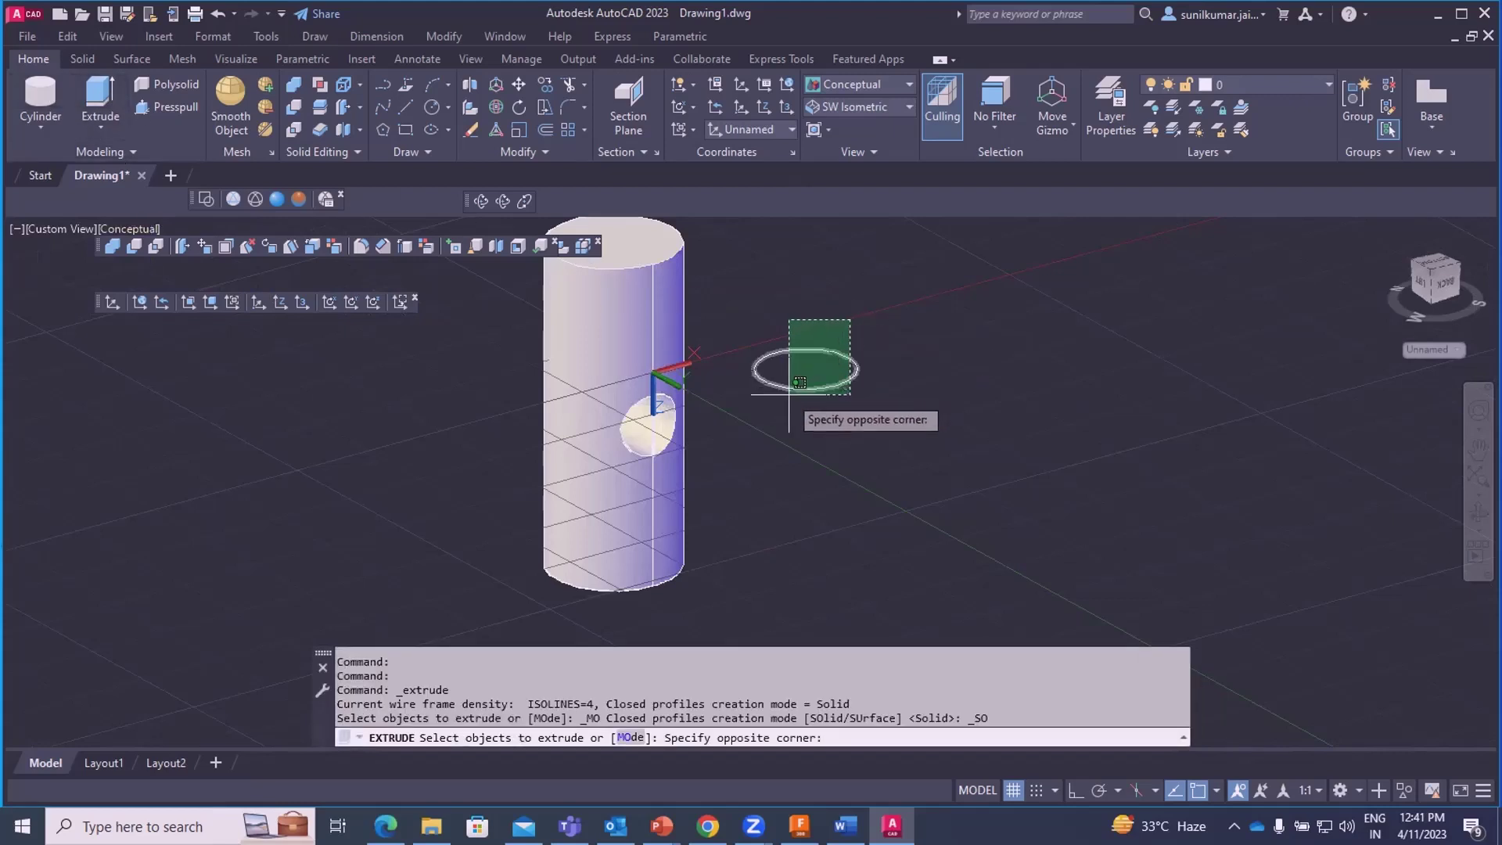
{"action": "left_click", "coordinate": [789, 394]}
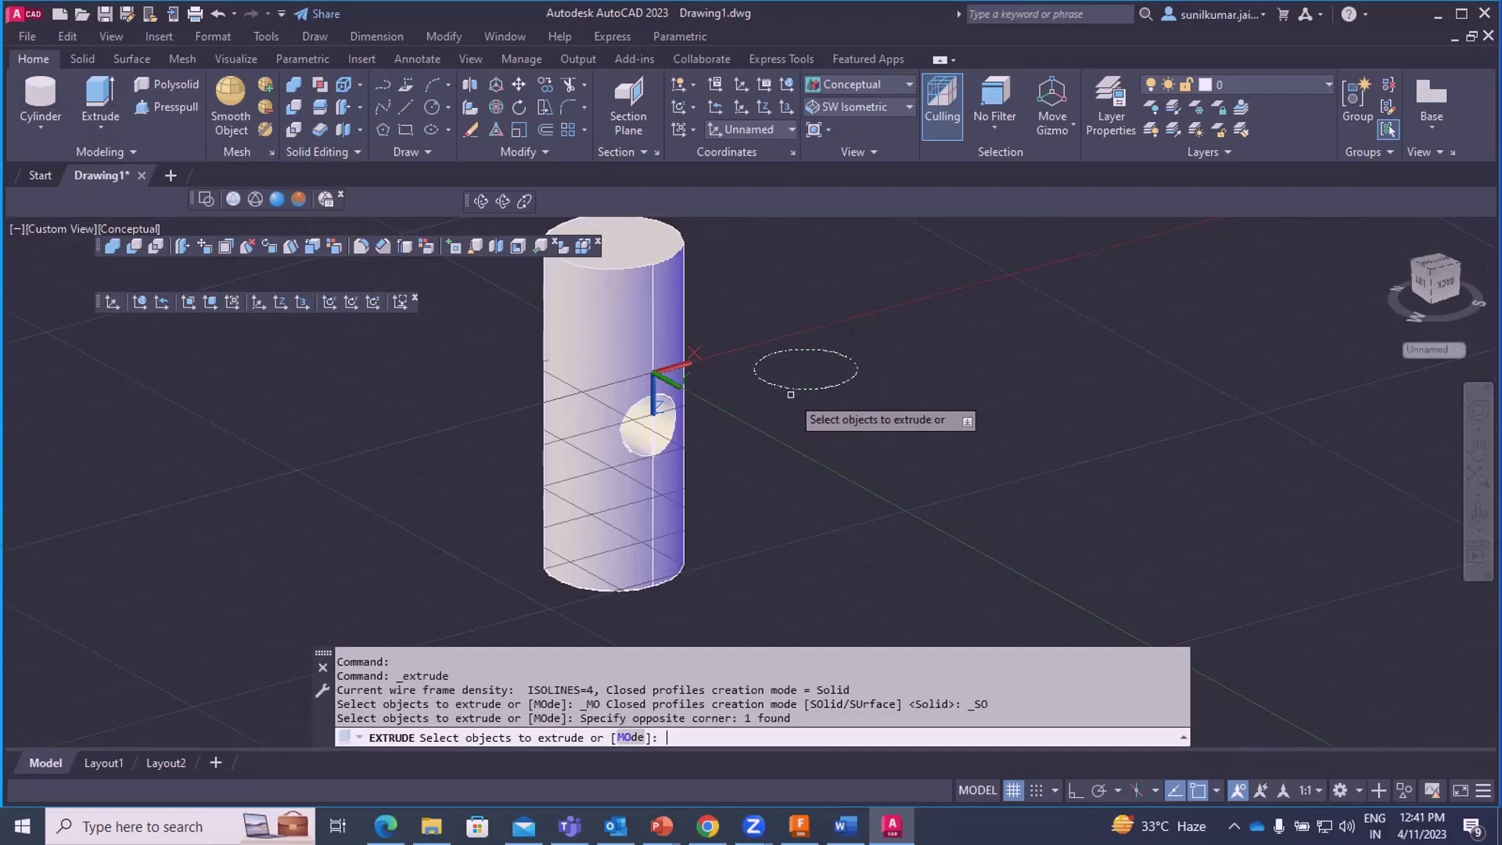
{"action": "key", "text": "Return"}
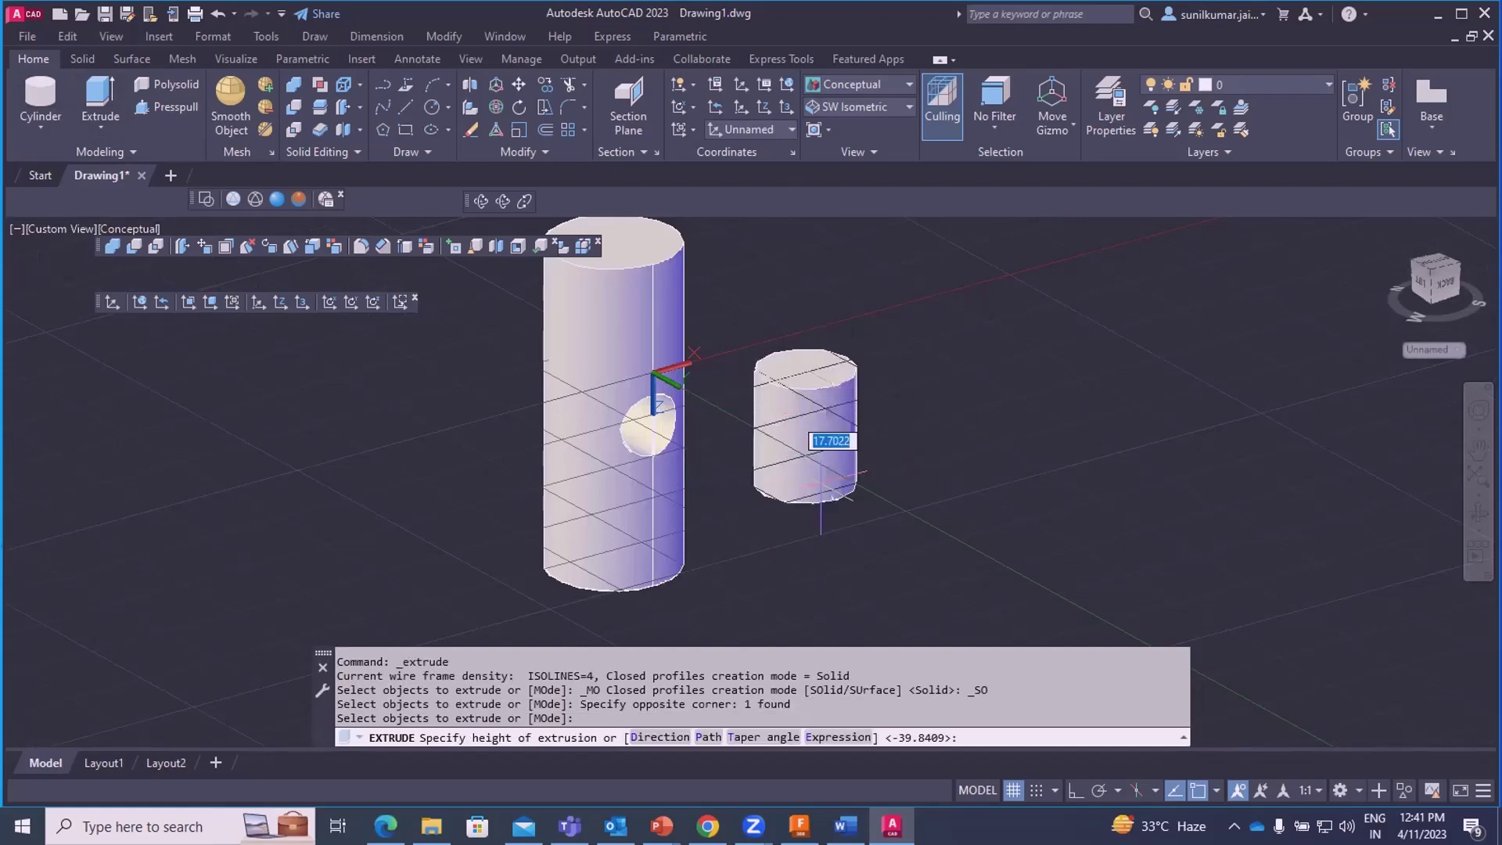
{"action": "key", "text": "Return"}
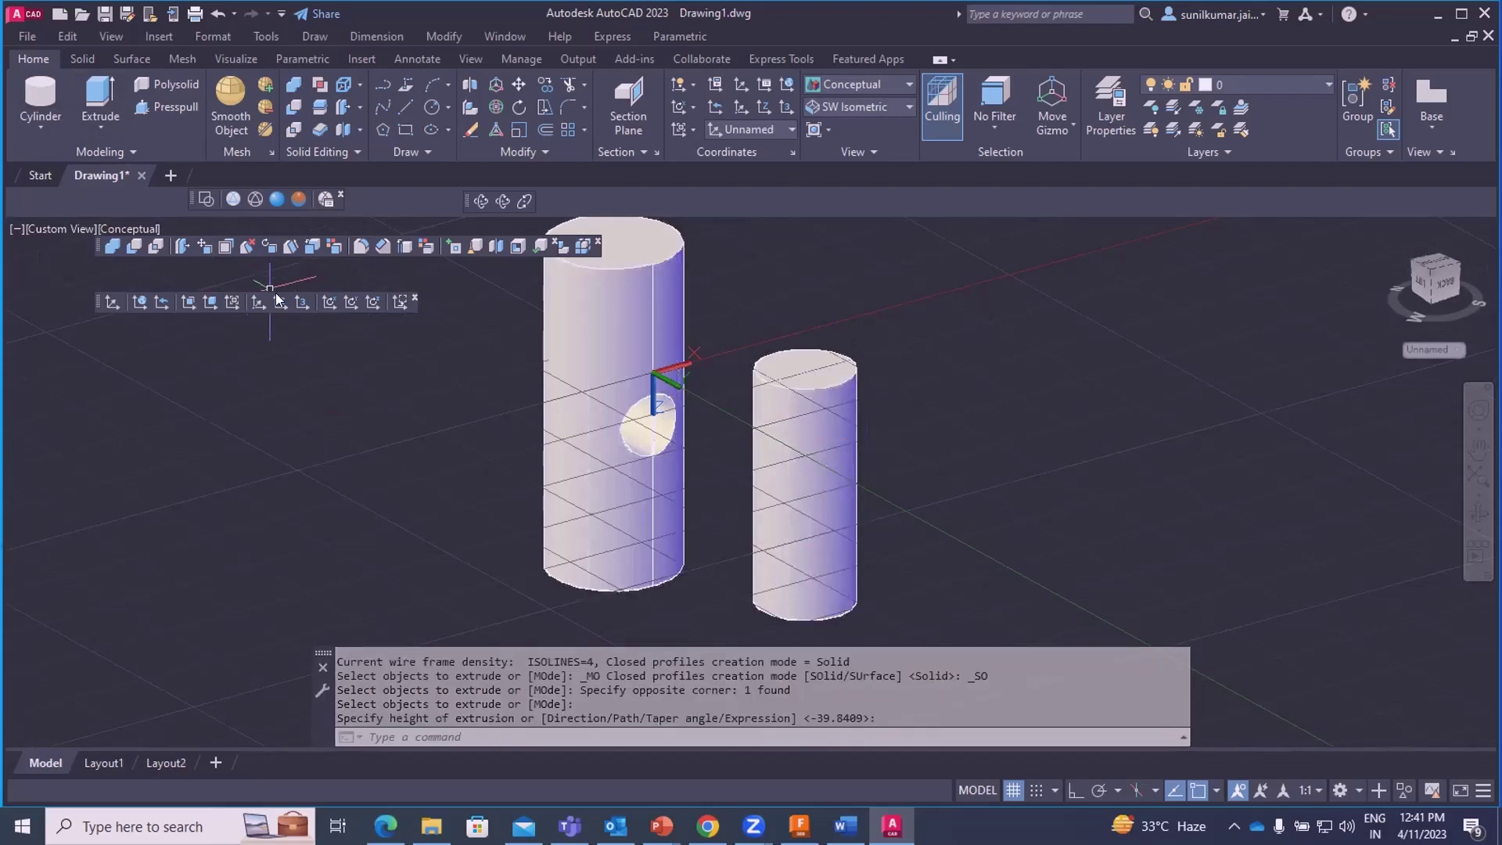
- Rotate the UCS another 90 degrees about its X axis
{"action": "left_click", "coordinate": [329, 302]}
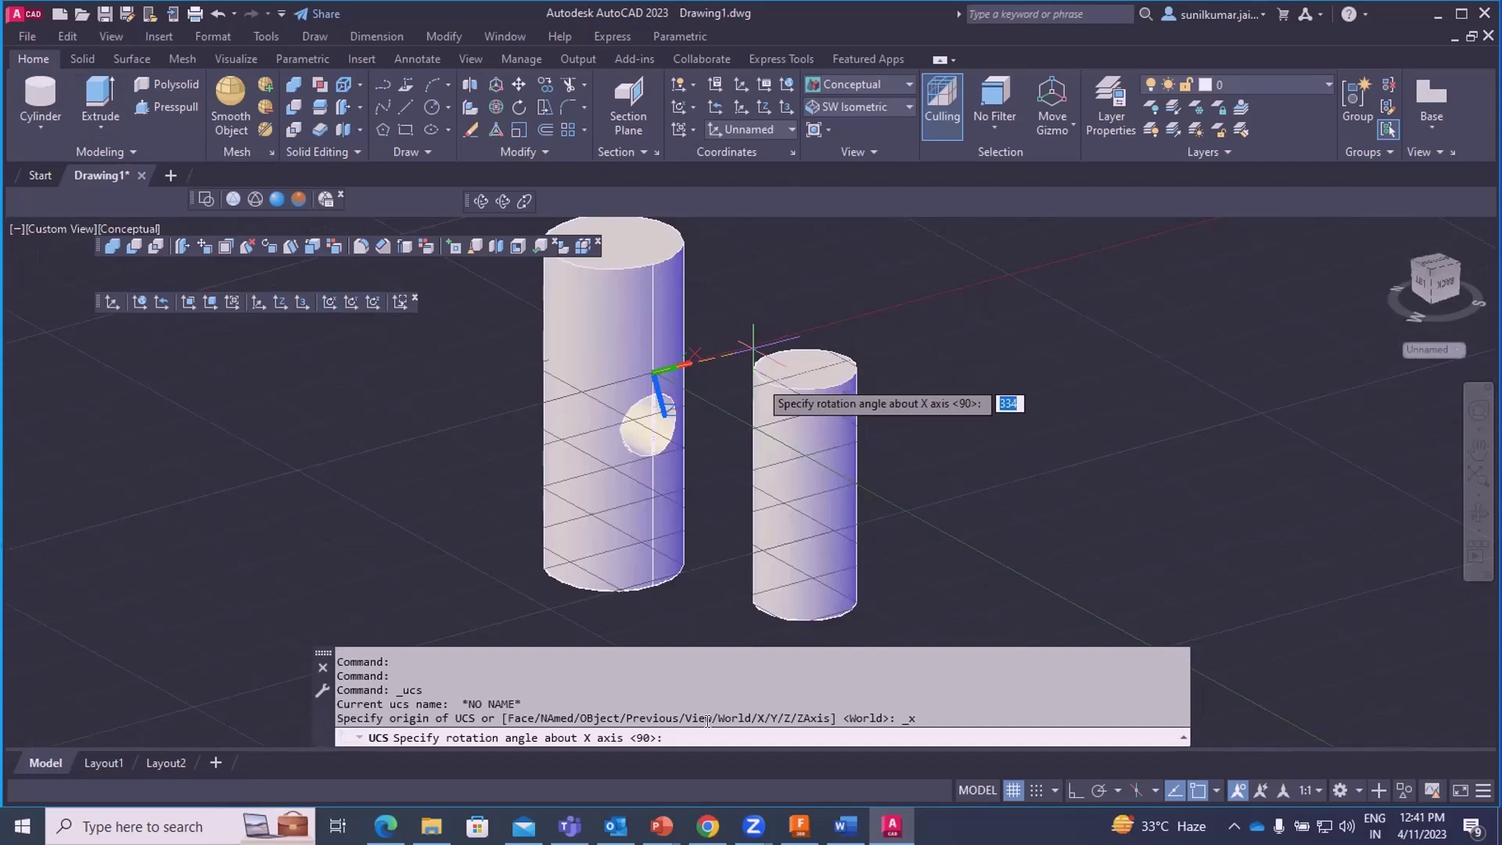
{"action": "type", "text": "90"}
{"action": "key", "text": "Return"}
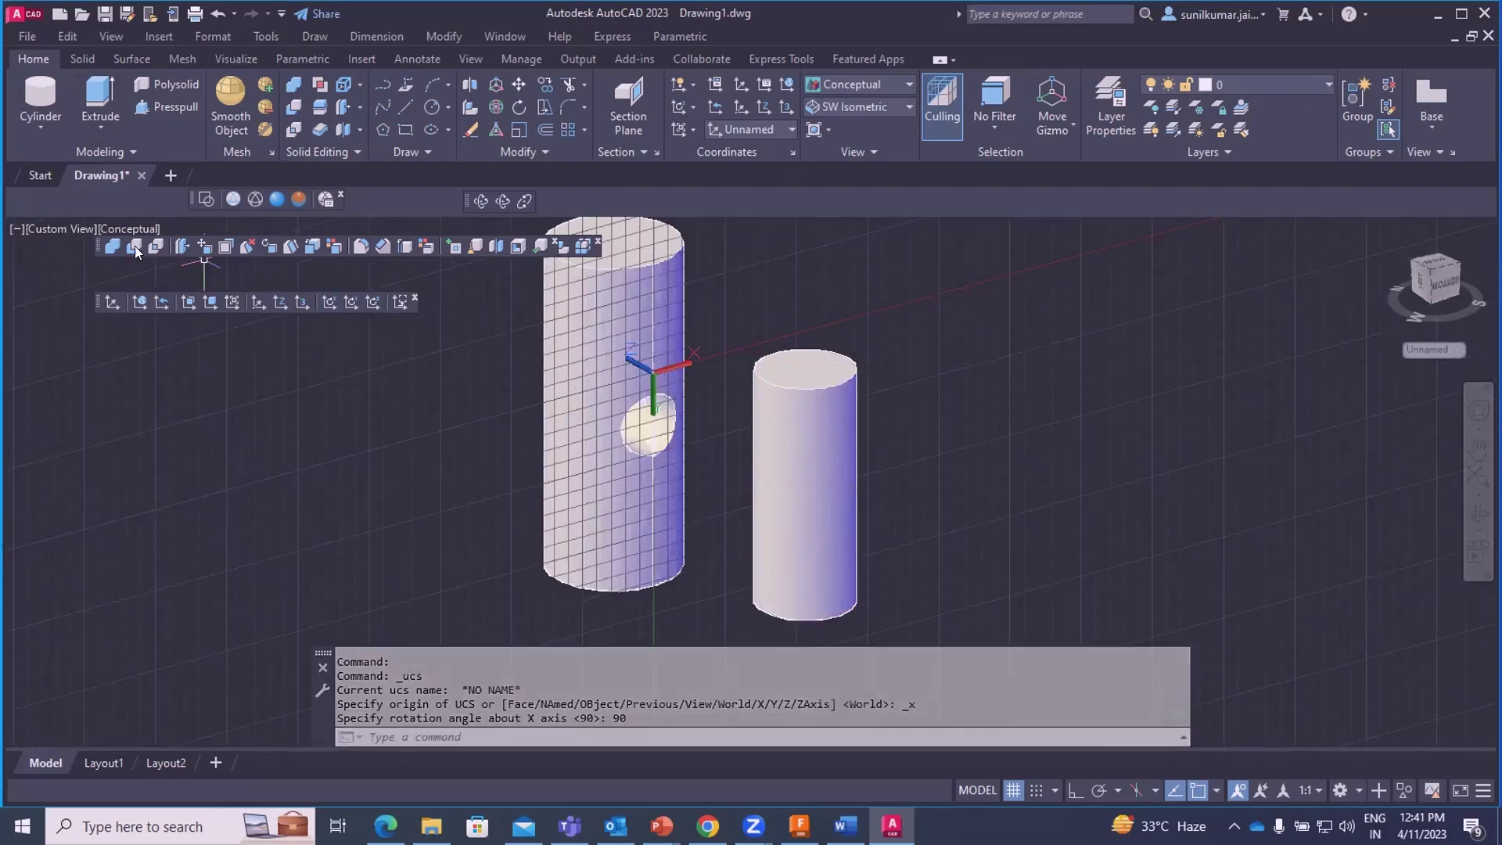
- Draw an upright circle of about 10.4 radius on the negative X side of the tall cylinder
{"action": "type", "text": "c"}
{"action": "key", "text": "Return"}
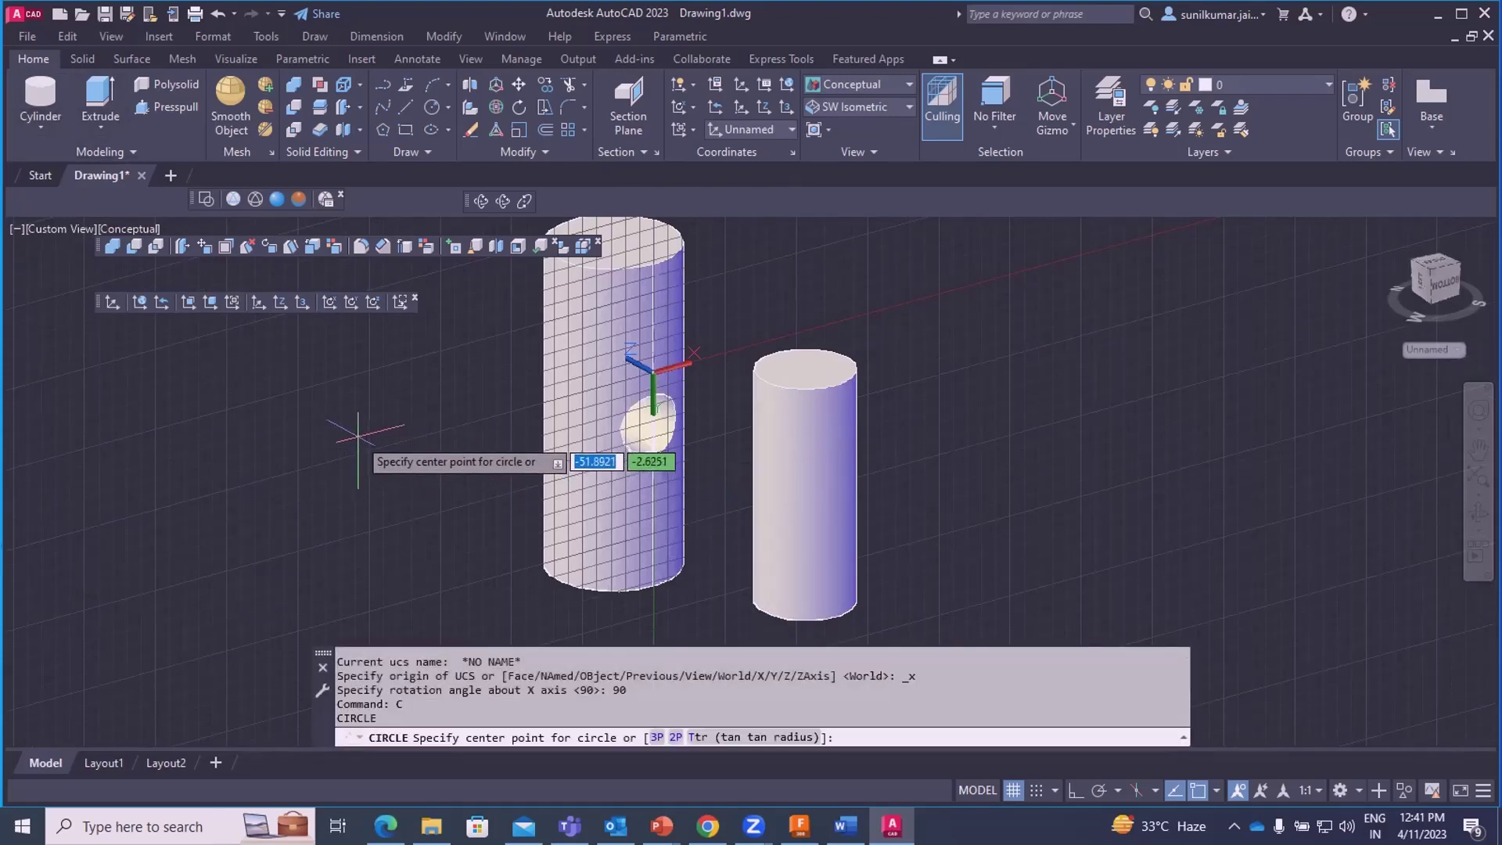
{"action": "left_click", "coordinate": [360, 436]}
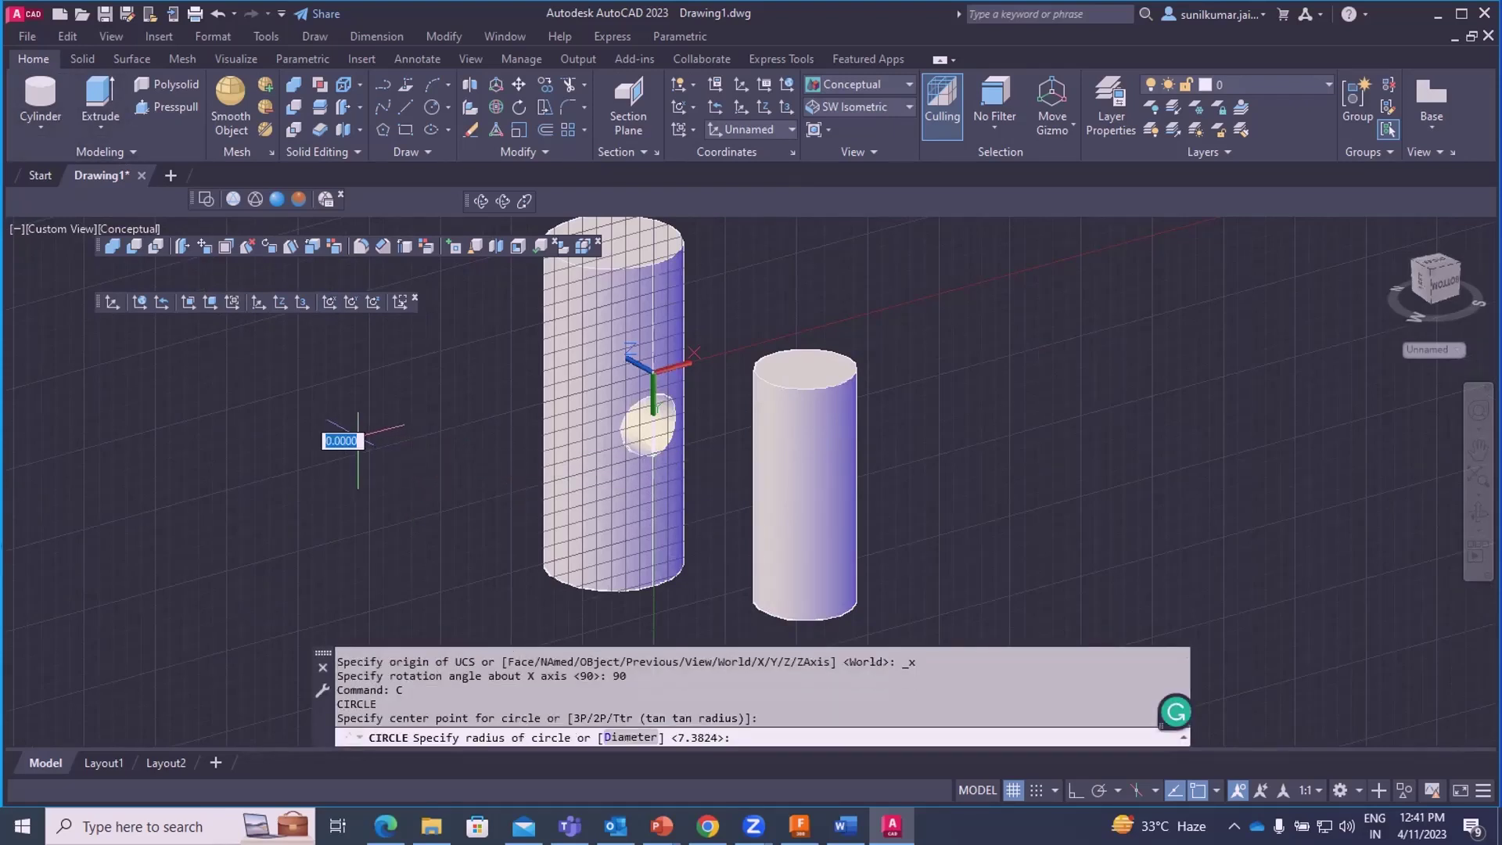
{"action": "left_click", "coordinate": [394, 375]}
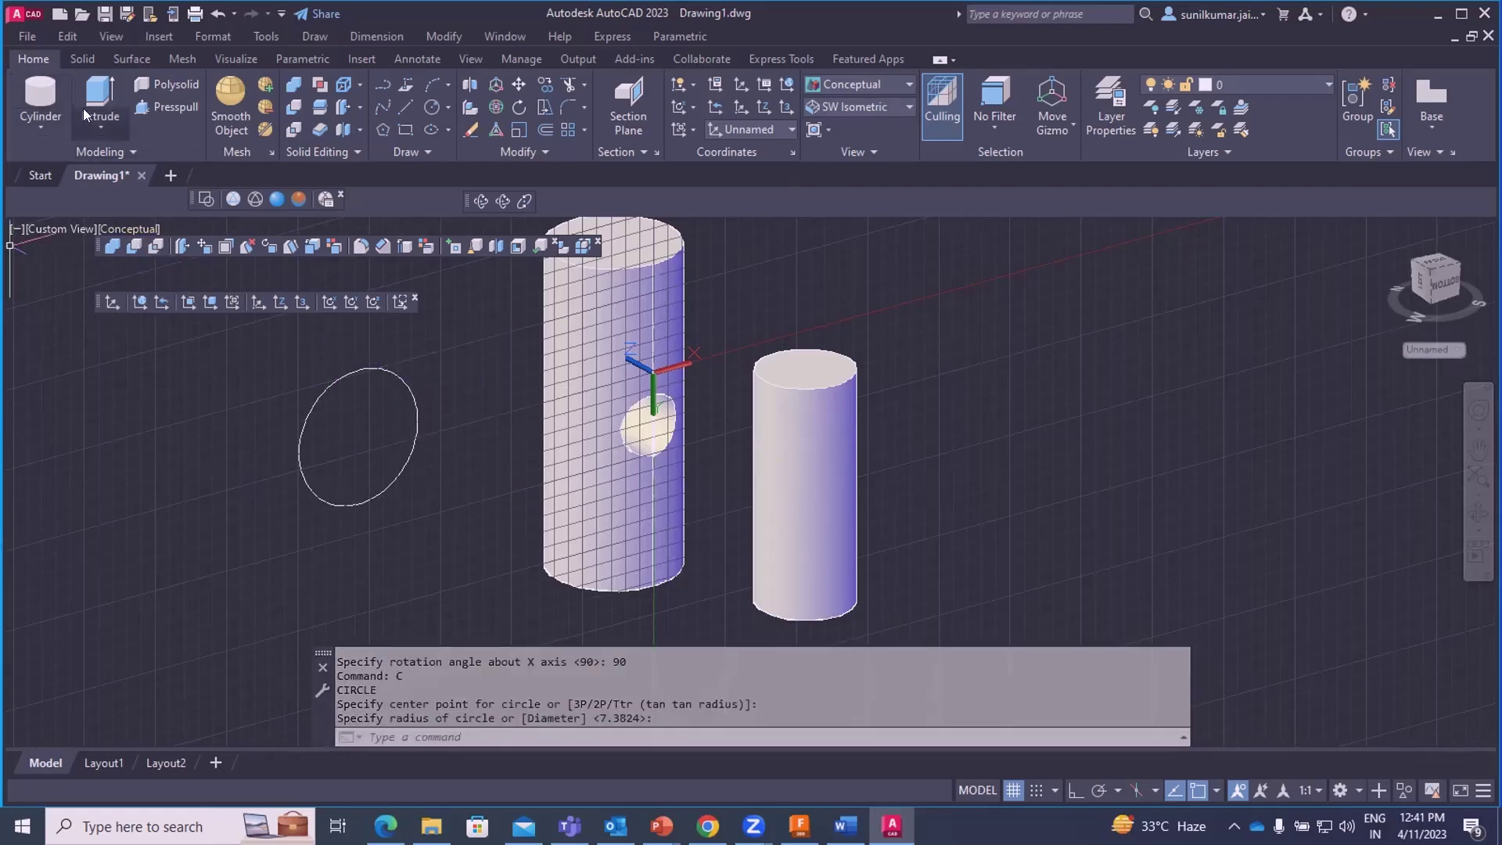
- Extrude the upright circle backward along the Z axis into a horizontal solid cylinder
{"action": "left_click", "coordinate": [106, 98]}
{"action": "left_click", "coordinate": [106, 99]}
{"action": "left_click", "coordinate": [410, 359]}
{"action": "left_click", "coordinate": [340, 401]}
{"action": "key", "text": "Return"}
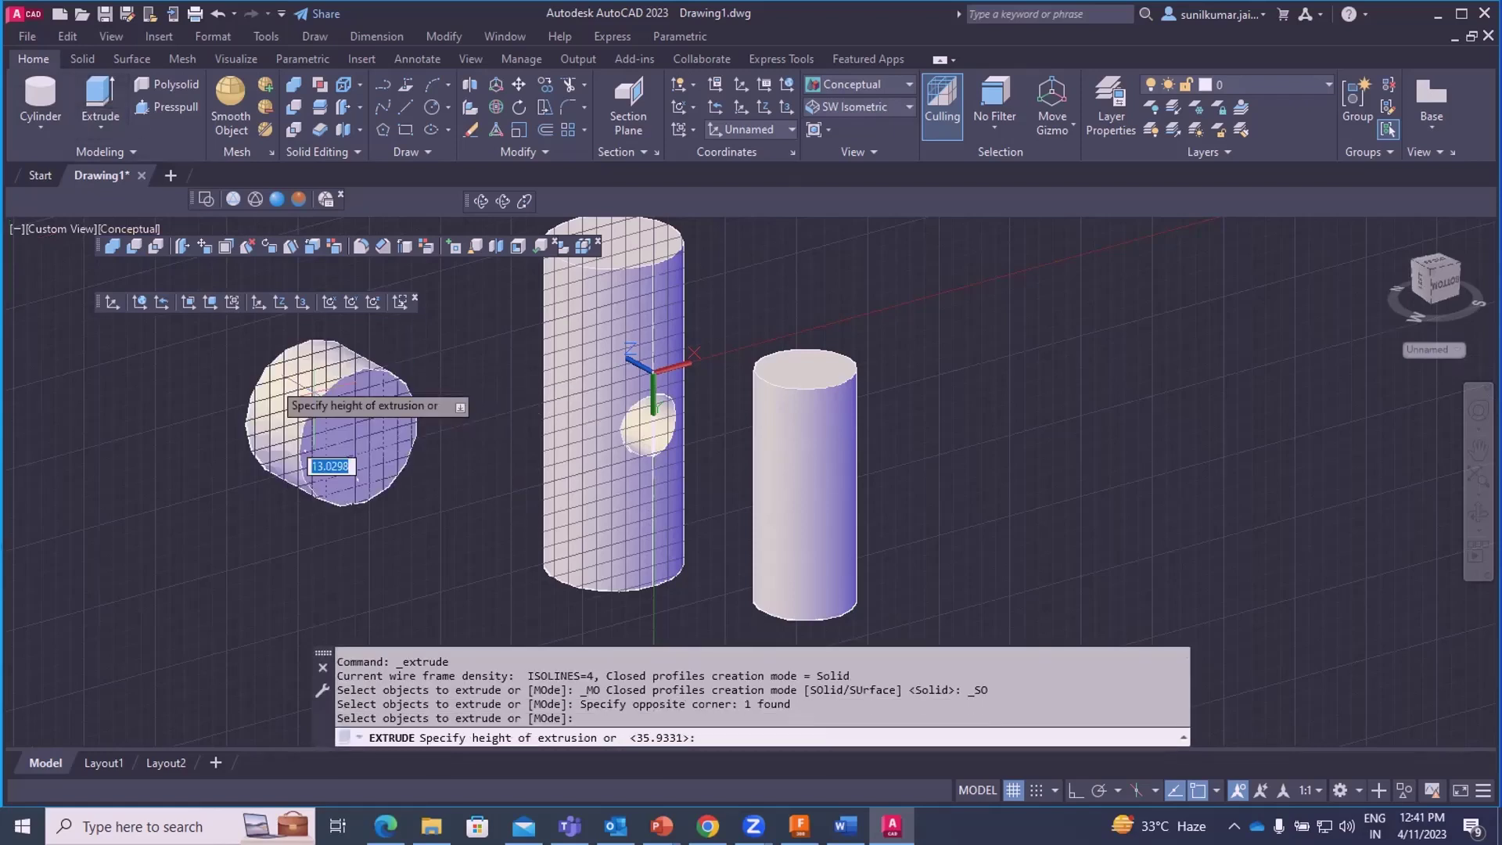
{"action": "left_click", "coordinate": [202, 356]}
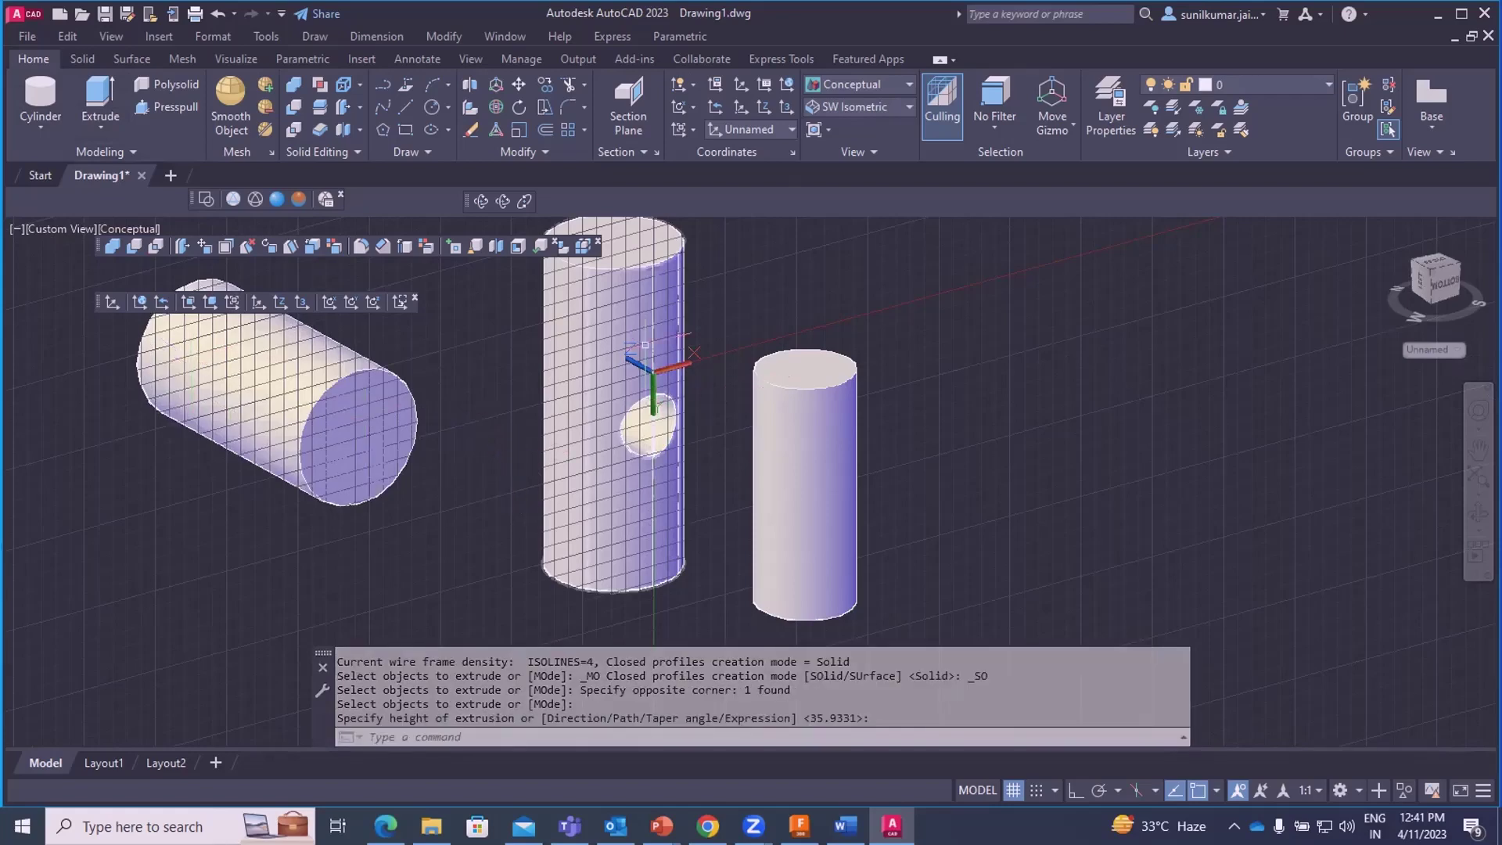
- Align the UCS to the top face of the tall cylinder and accept its orientation
{"action": "scroll", "coordinate": [655, 334], "scroll_direction": "up", "scroll_amount": 3}
{"action": "scroll", "coordinate": [664, 427], "scroll_direction": "down", "scroll_amount": 4}
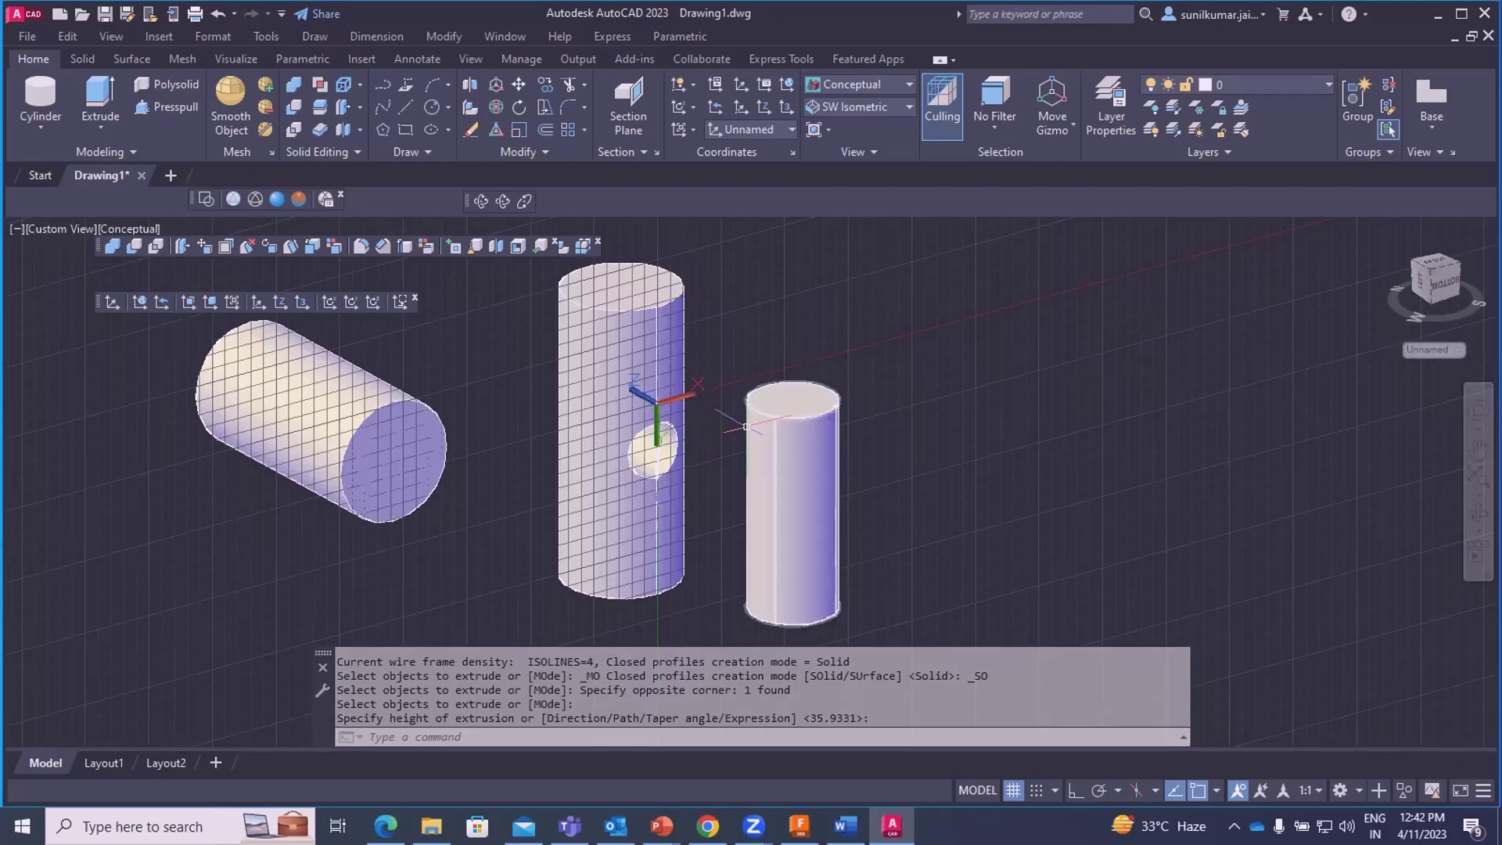
{"action": "scroll", "coordinate": [729, 375], "scroll_direction": "up", "scroll_amount": 2}
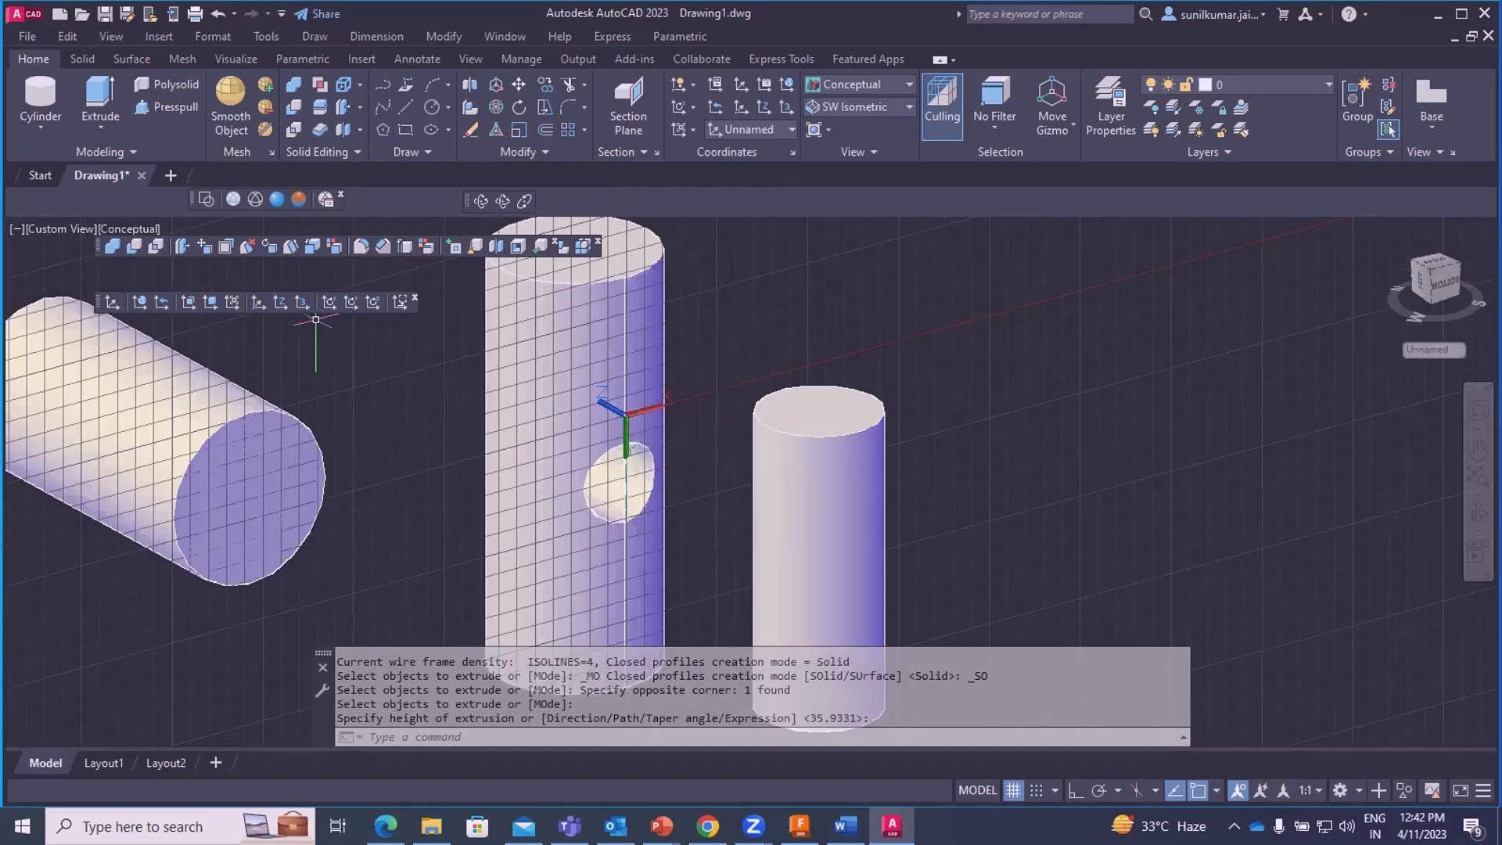
{"action": "left_click", "coordinate": [188, 302]}
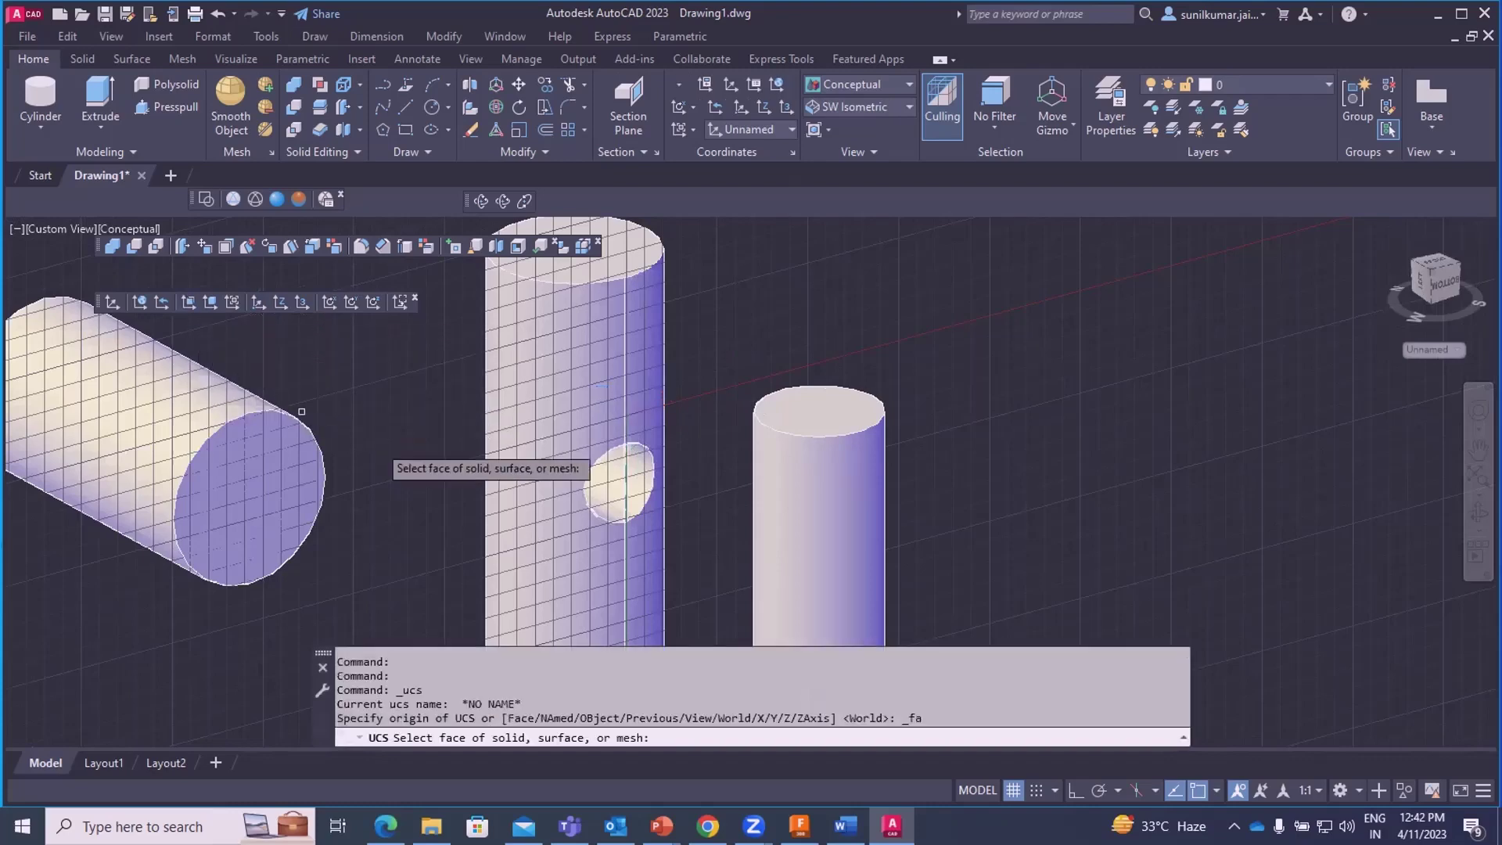
{"action": "scroll", "coordinate": [447, 540], "scroll_direction": "down", "scroll_amount": 2}
{"action": "scroll", "coordinate": [470, 409], "scroll_direction": "up", "scroll_amount": 4}
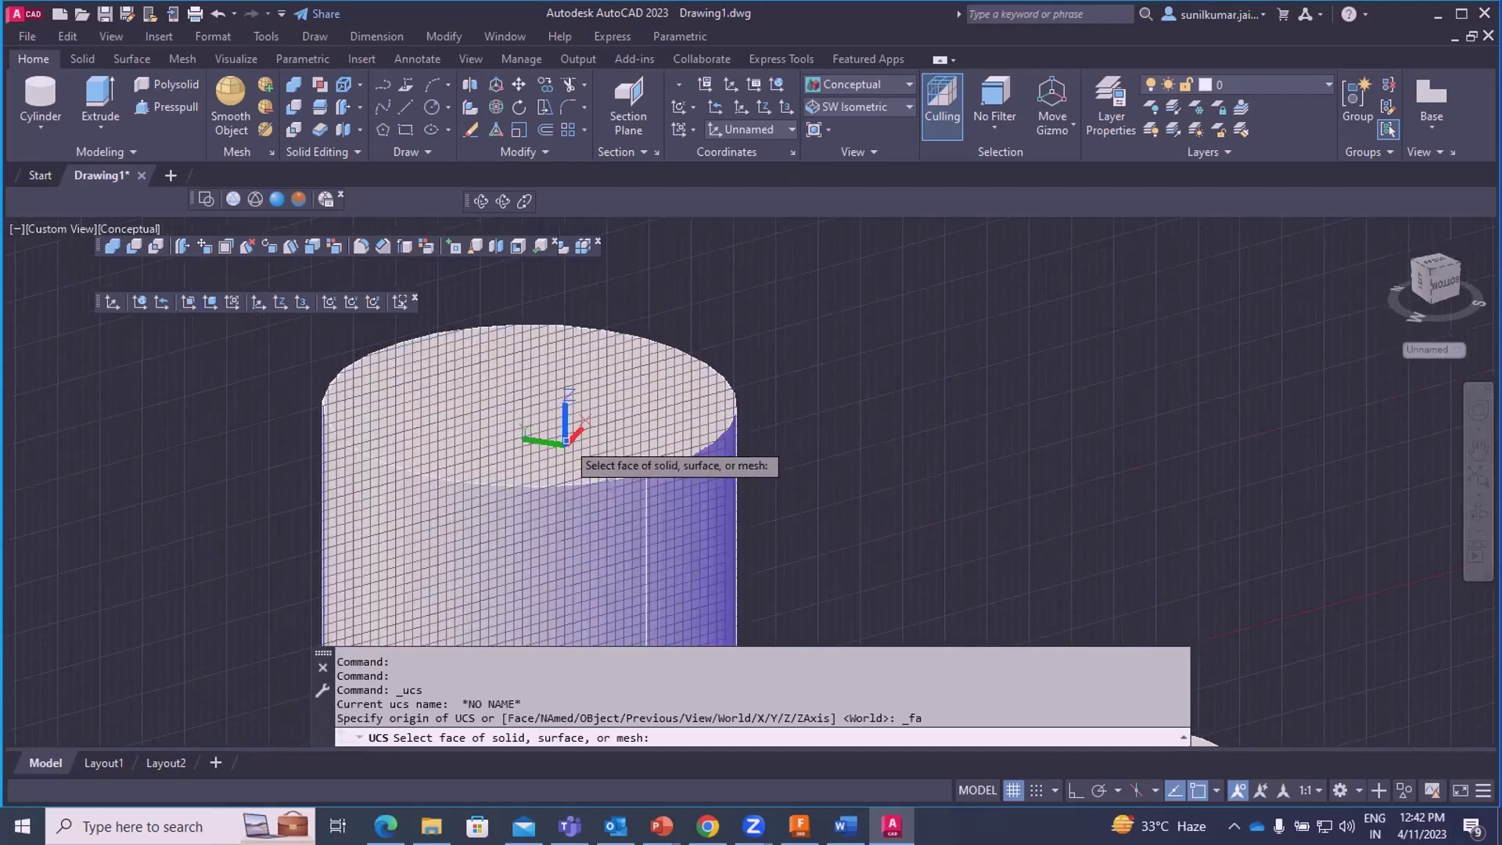
{"action": "scroll", "coordinate": [538, 406], "scroll_direction": "up", "scroll_amount": 1}
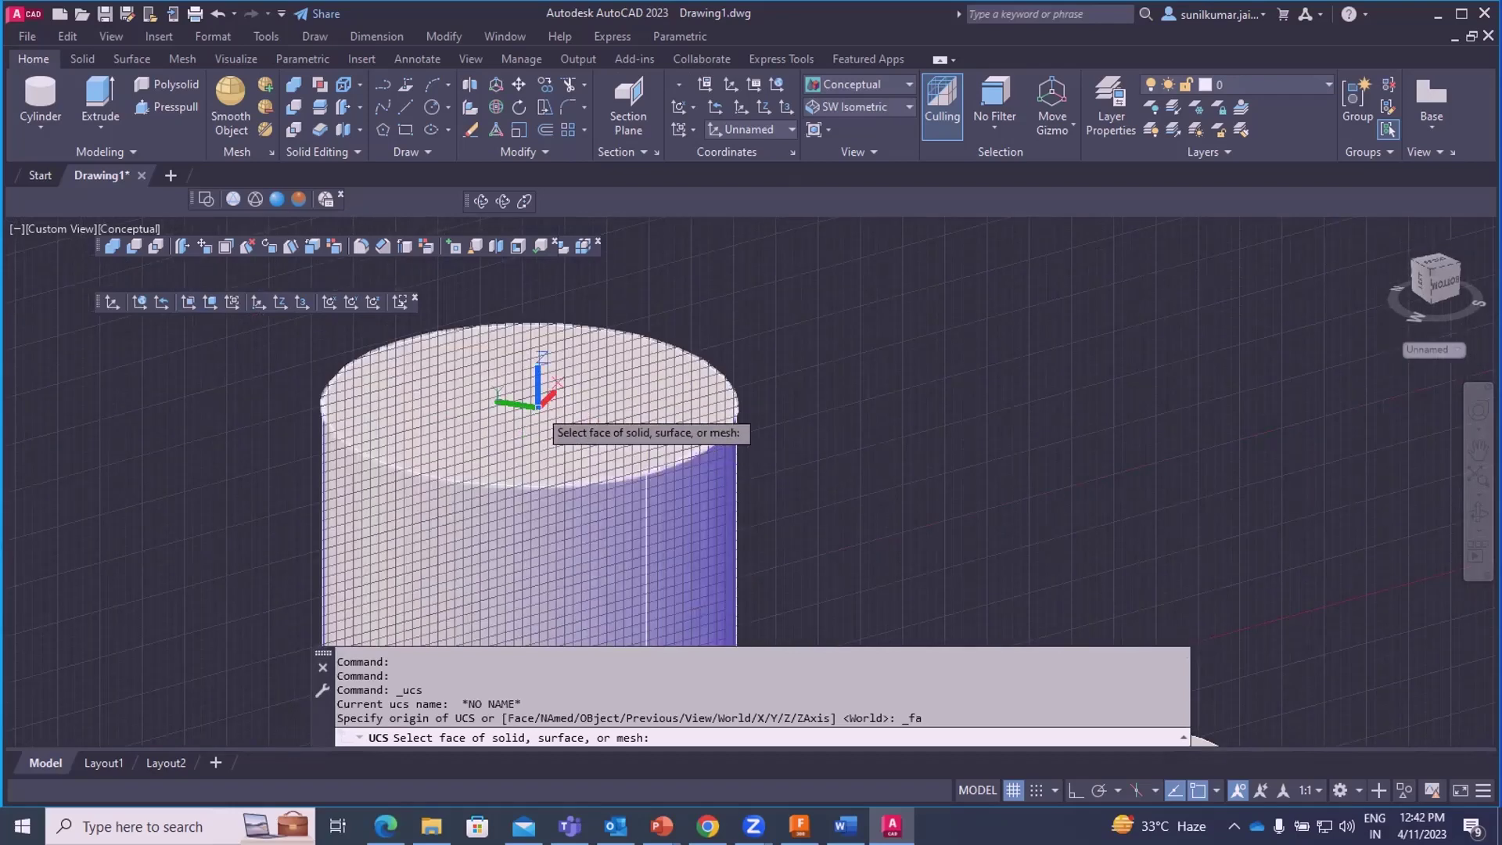
{"action": "left_click", "coordinate": [534, 407]}
{"action": "key", "text": "Return"}
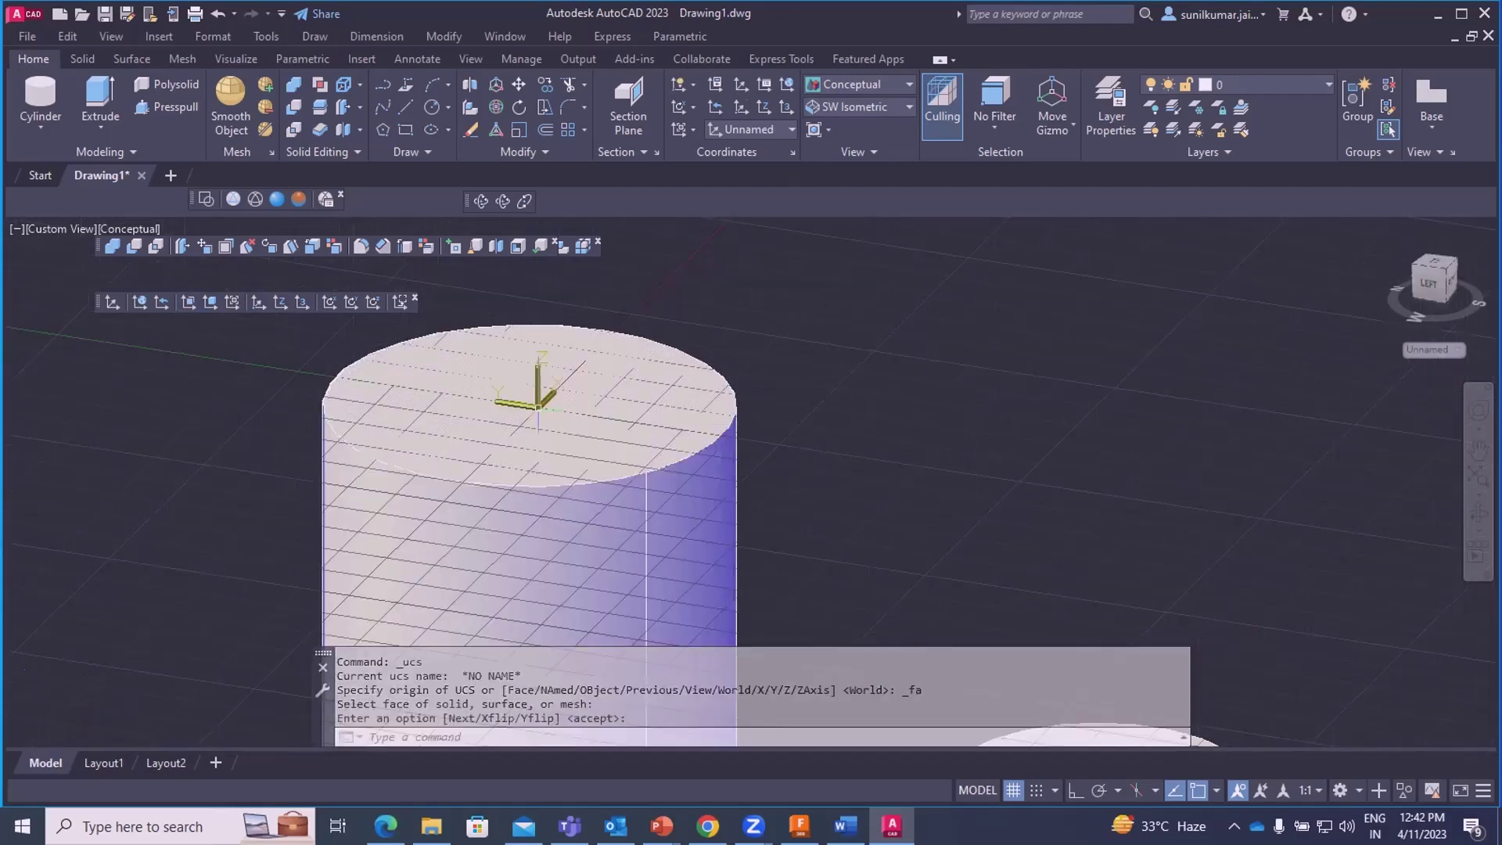
- Draw a small circle near the middle of the tall cylinder's top face
{"action": "type", "text": "c"}
{"action": "key", "text": "Return"}
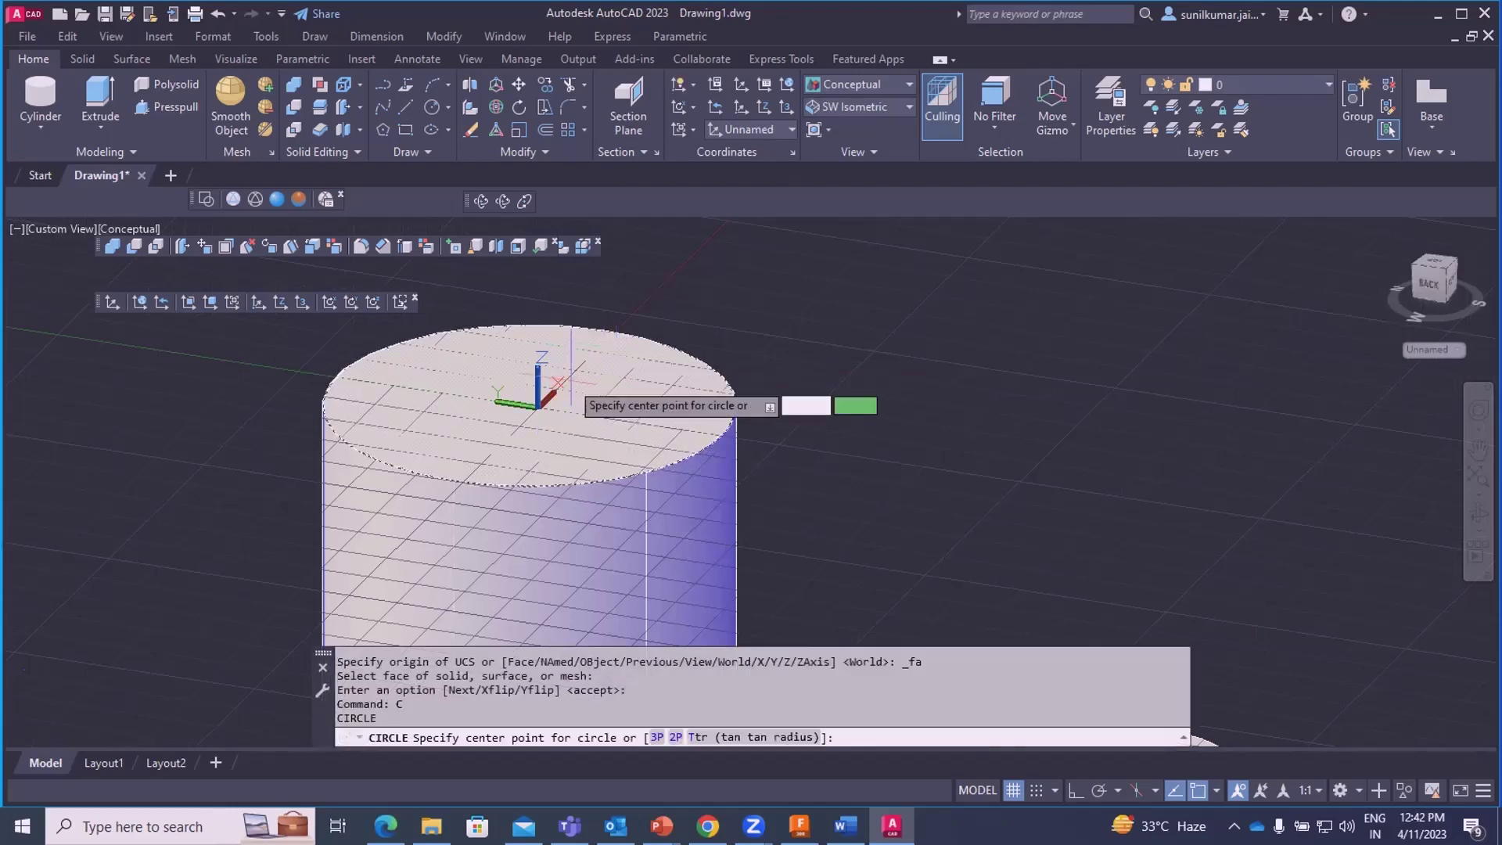
{"action": "left_click", "coordinate": [538, 406]}
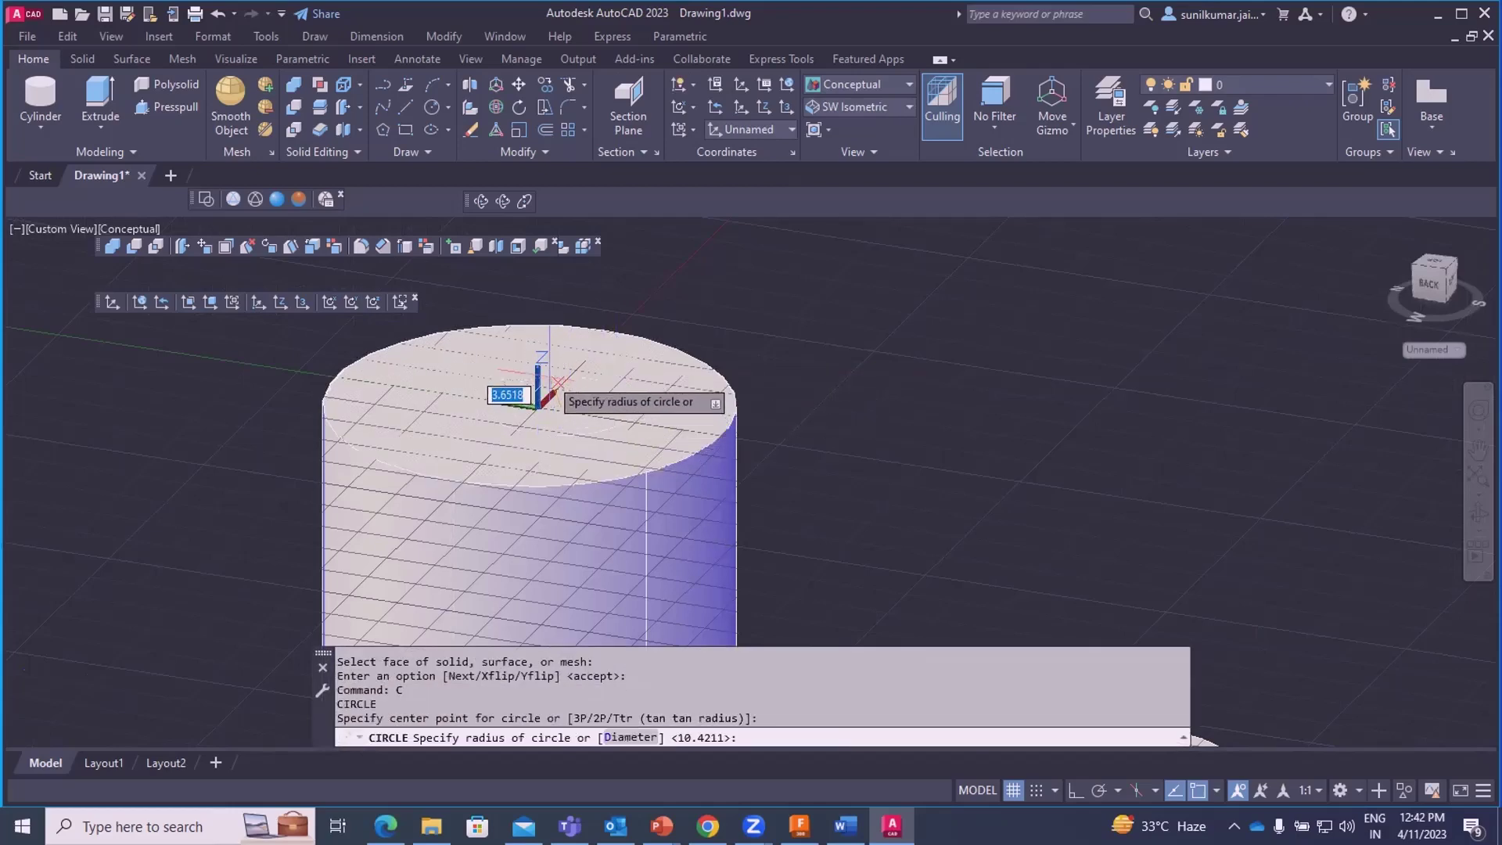
{"action": "key", "text": "Return"}
{"action": "scroll", "coordinate": [619, 344], "scroll_direction": "down", "scroll_amount": 2}
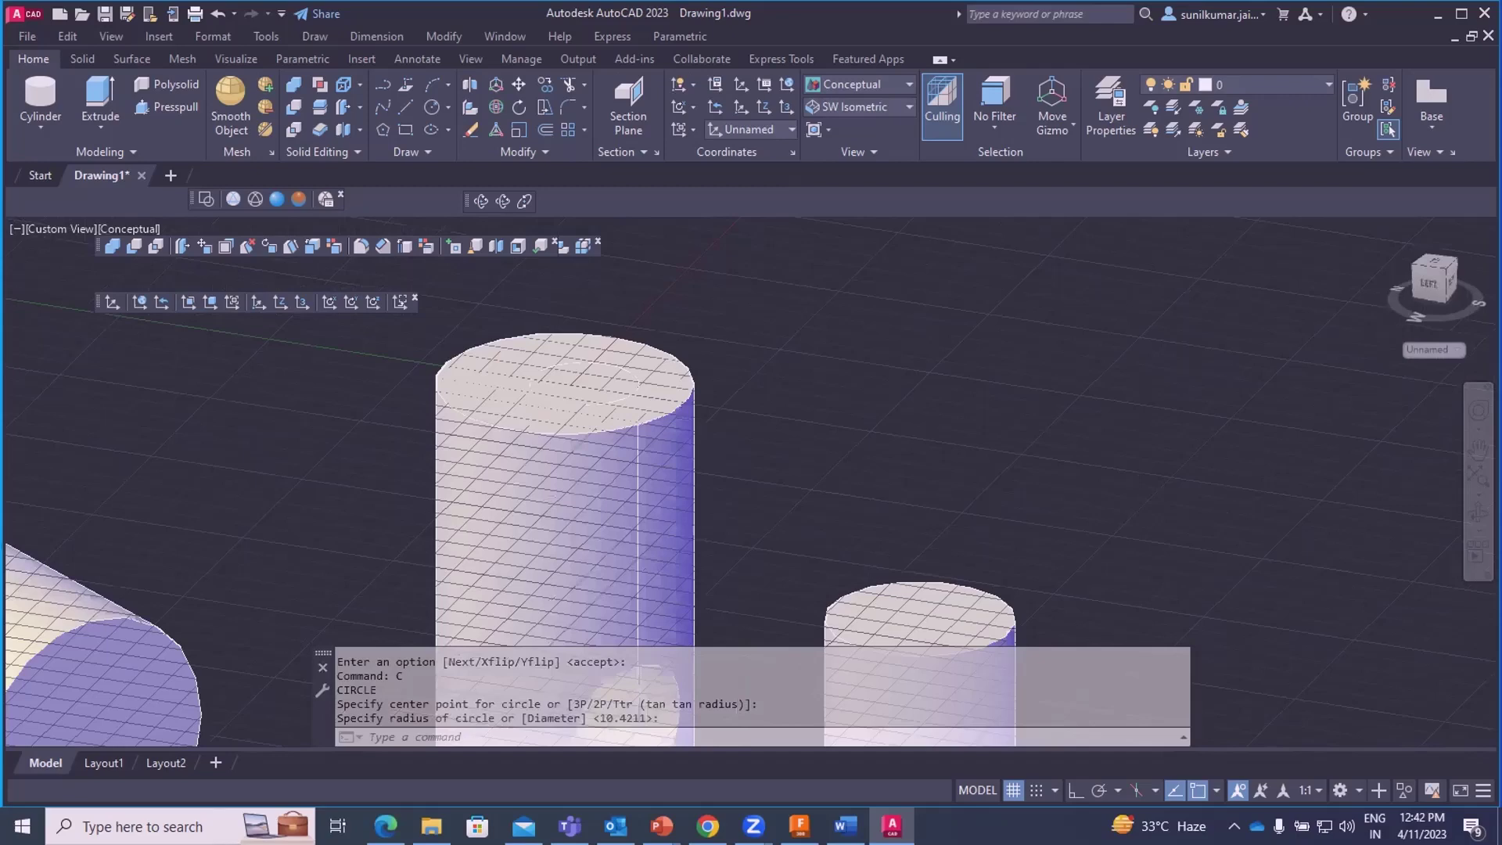
{"action": "scroll", "coordinate": [594, 395], "scroll_direction": "up", "scroll_amount": 3}
{"action": "scroll", "coordinate": [625, 395], "scroll_direction": "down", "scroll_amount": 2}
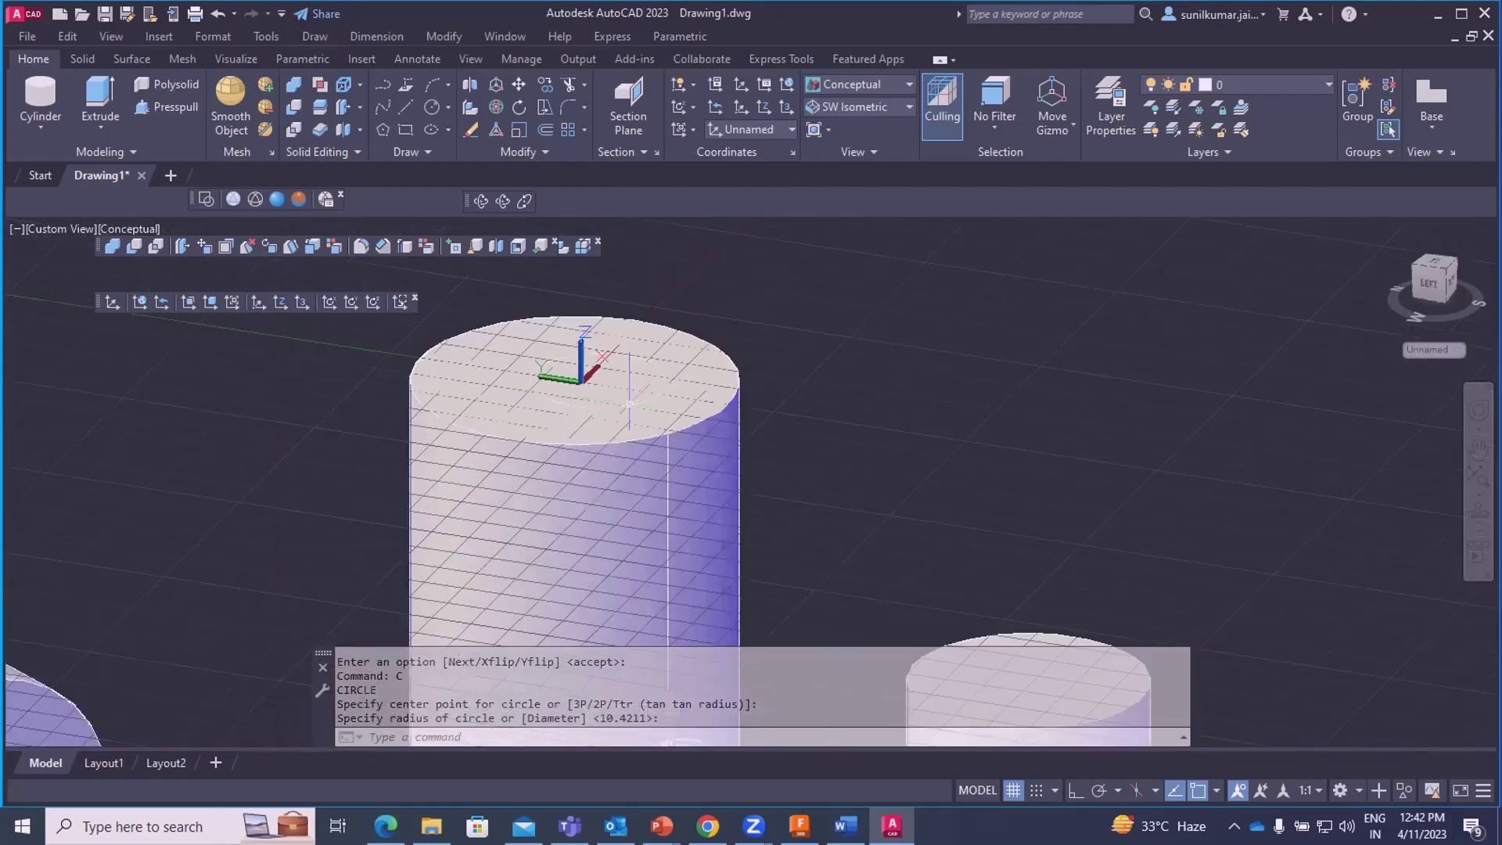
- Presspull the circle on the top face down through the tall cylinder to cut a vertical hole, and inspect the cut
{"action": "left_click", "coordinate": [156, 109]}
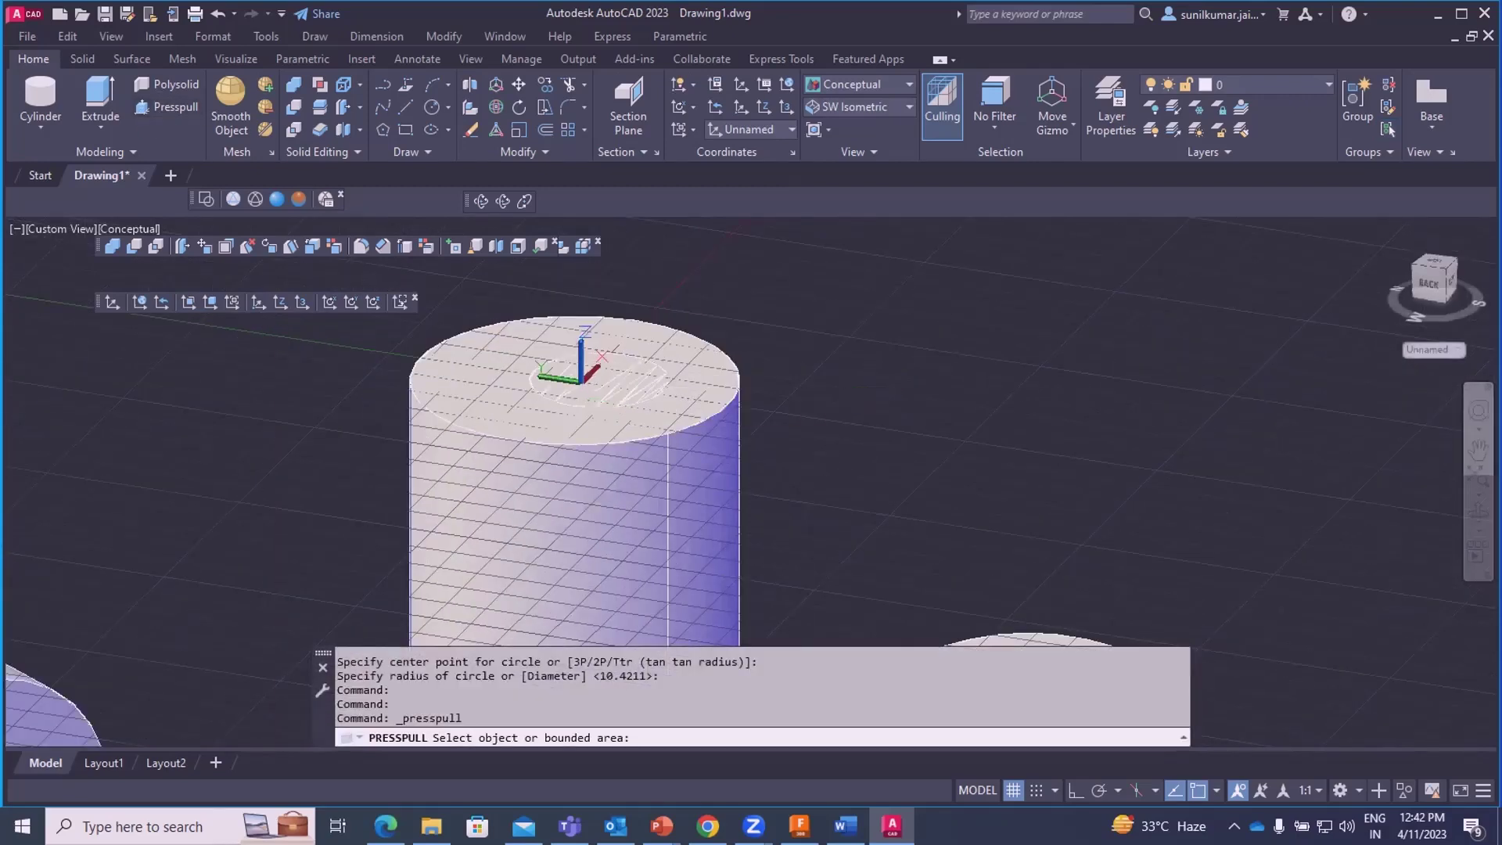
{"action": "left_click", "coordinate": [606, 379]}
{"action": "scroll", "coordinate": [611, 375], "scroll_direction": "down", "scroll_amount": 4}
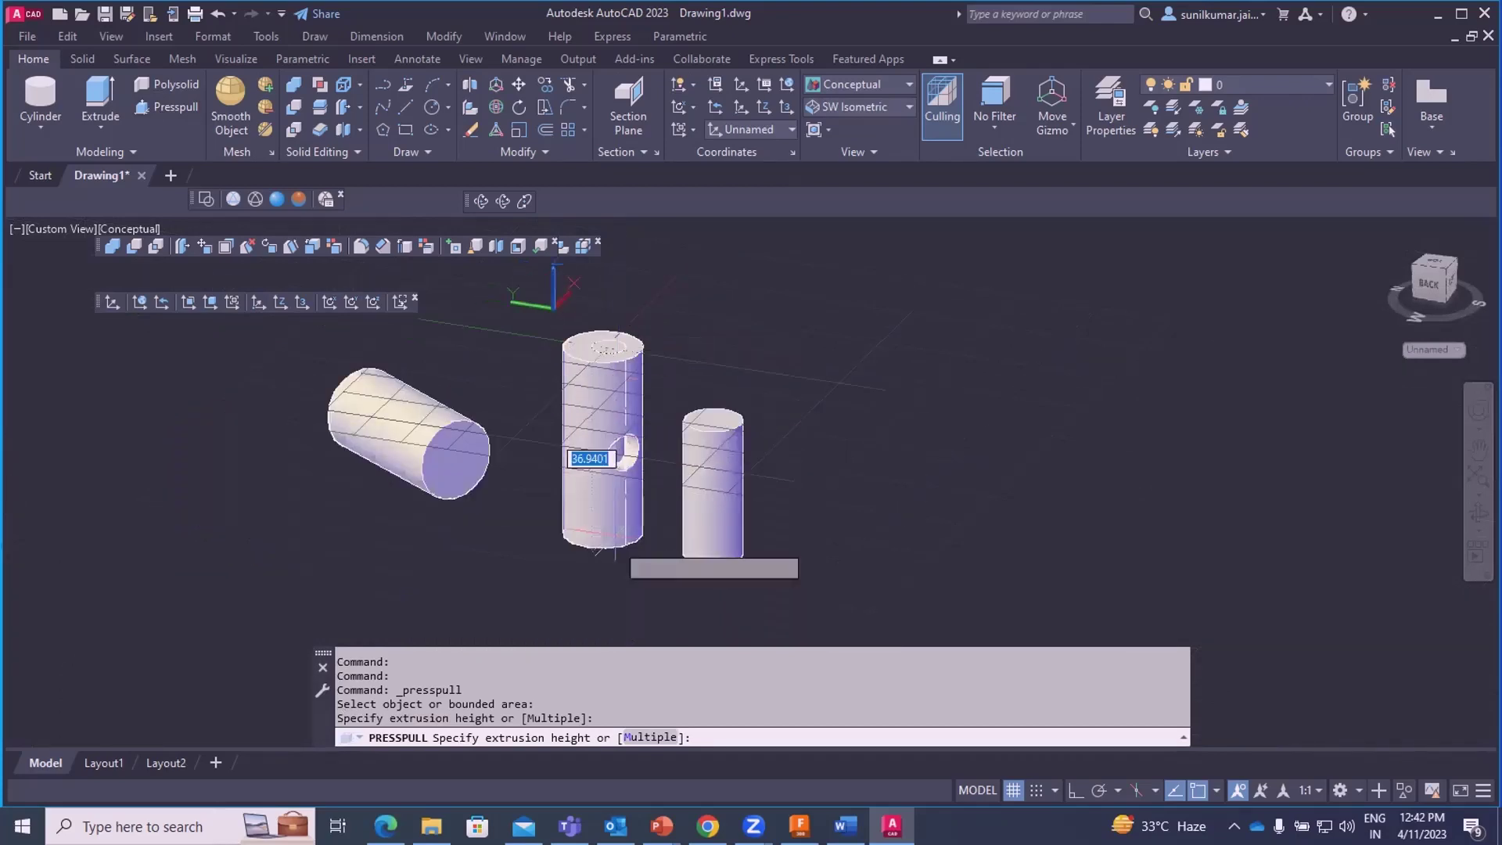
{"action": "left_click", "coordinate": [618, 629]}
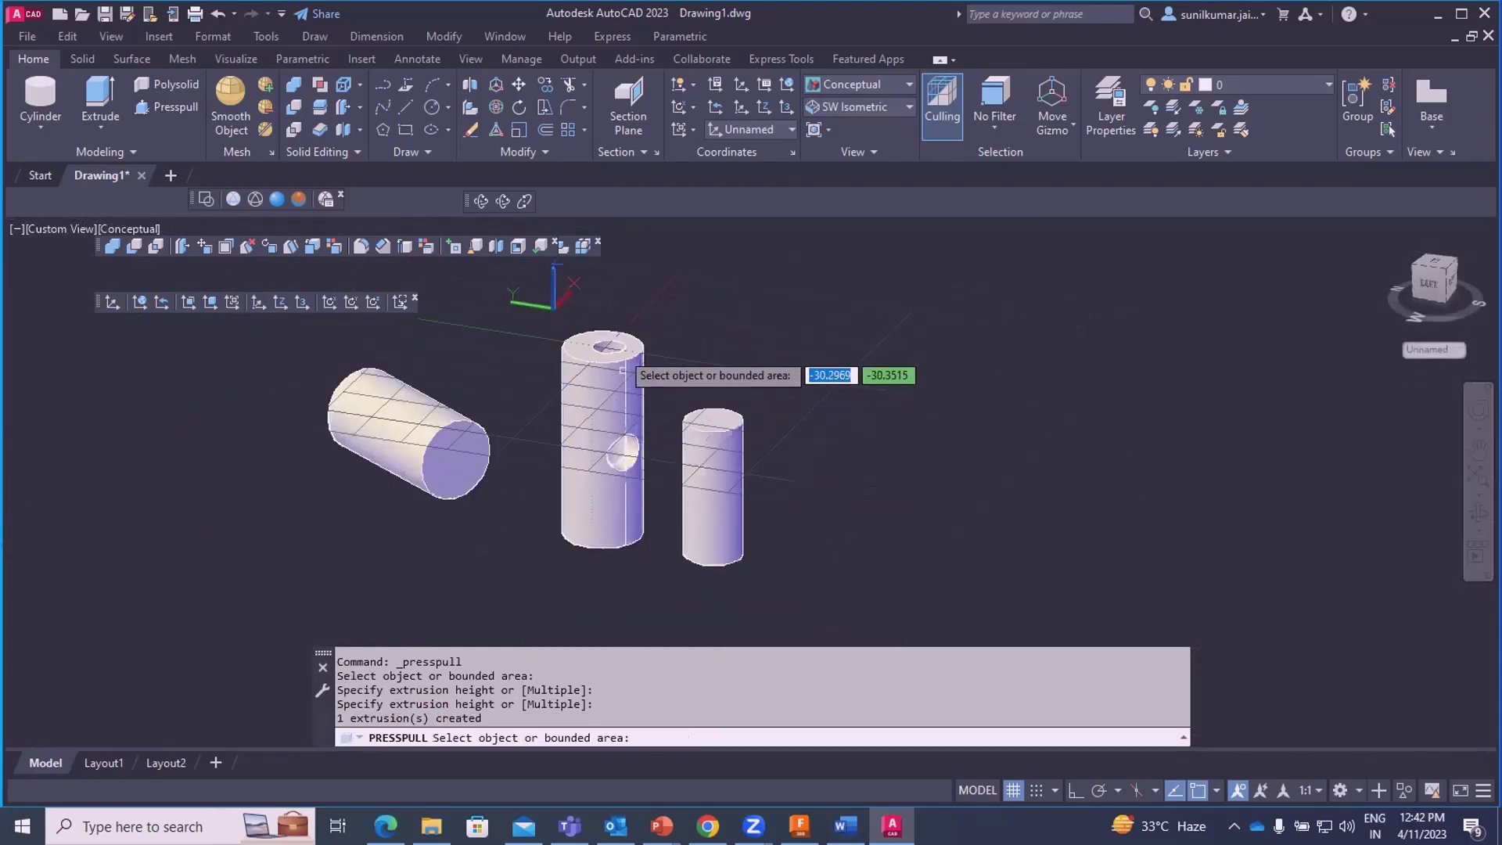
{"action": "scroll", "coordinate": [624, 370], "scroll_direction": "up", "scroll_amount": 4}
{"action": "middle_click_drag", "start_coordinate": [660, 456], "coordinate": [719, 356], "text": "shift"}
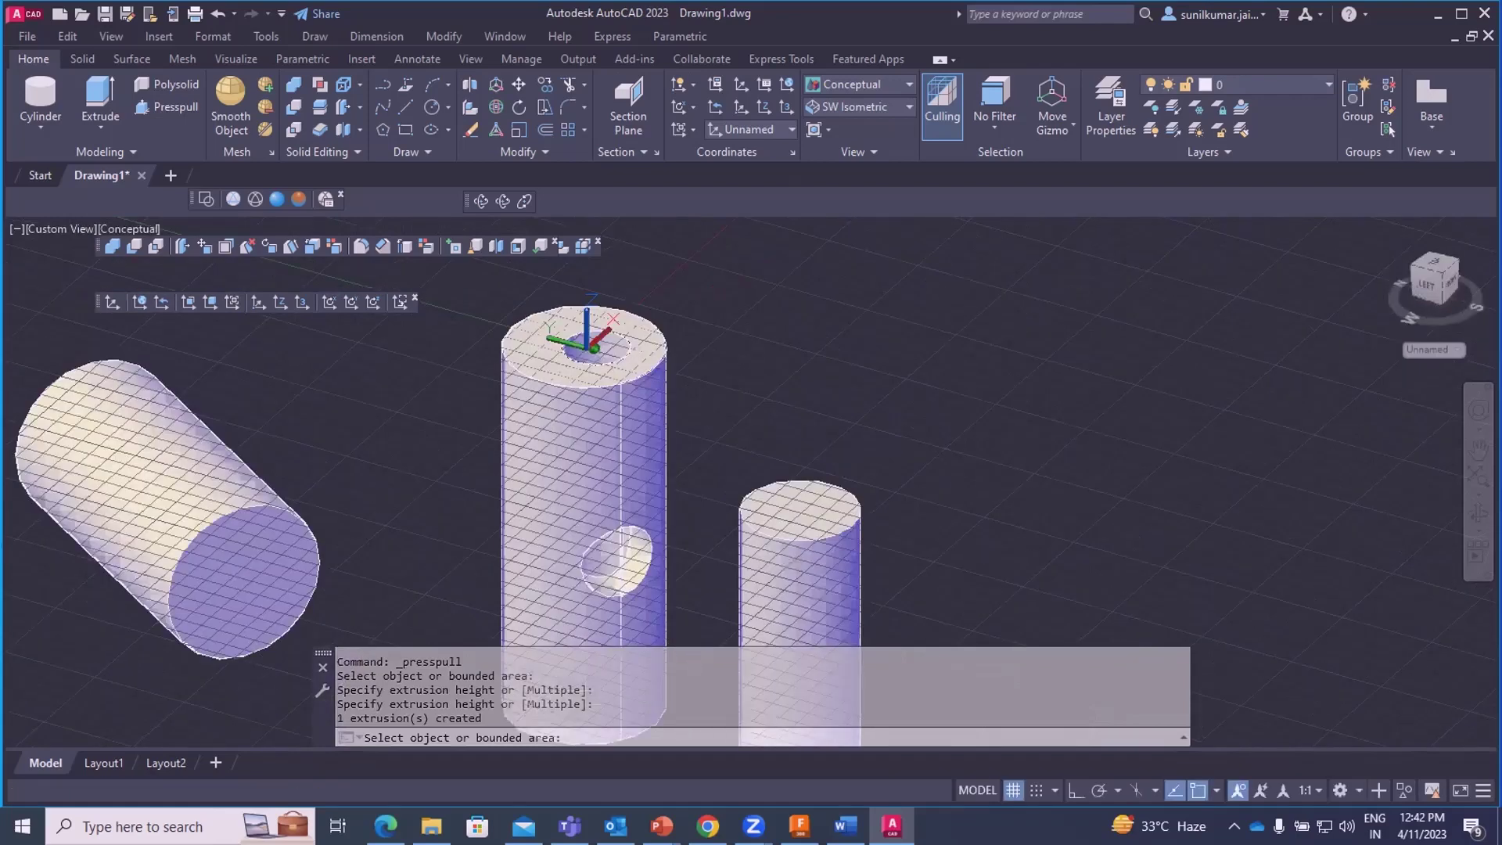
{"action": "scroll", "coordinate": [505, 366], "scroll_direction": "up", "scroll_amount": 3}
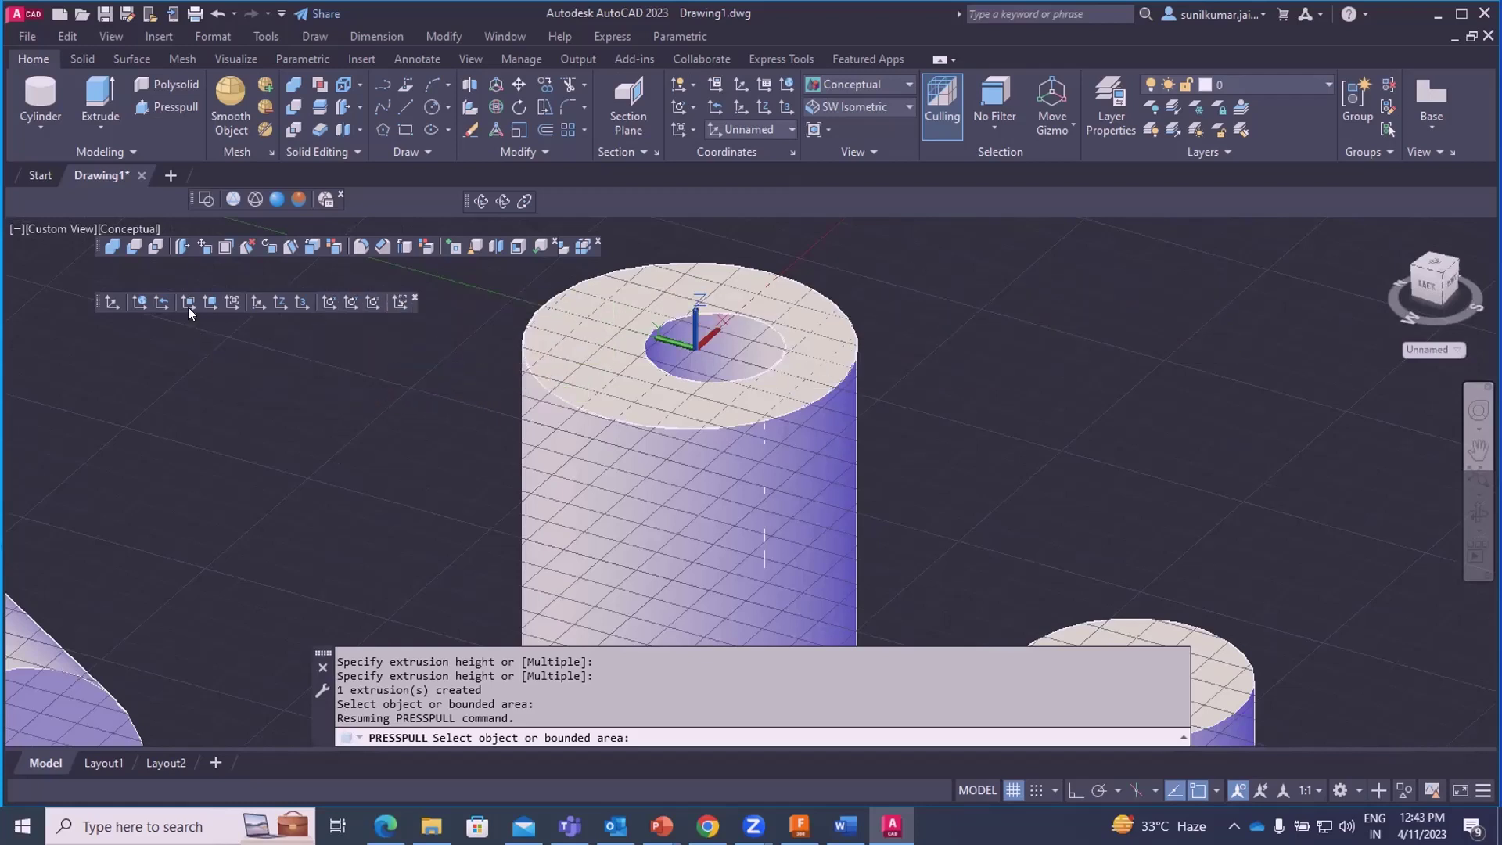
{"action": "key", "text": "Return"}
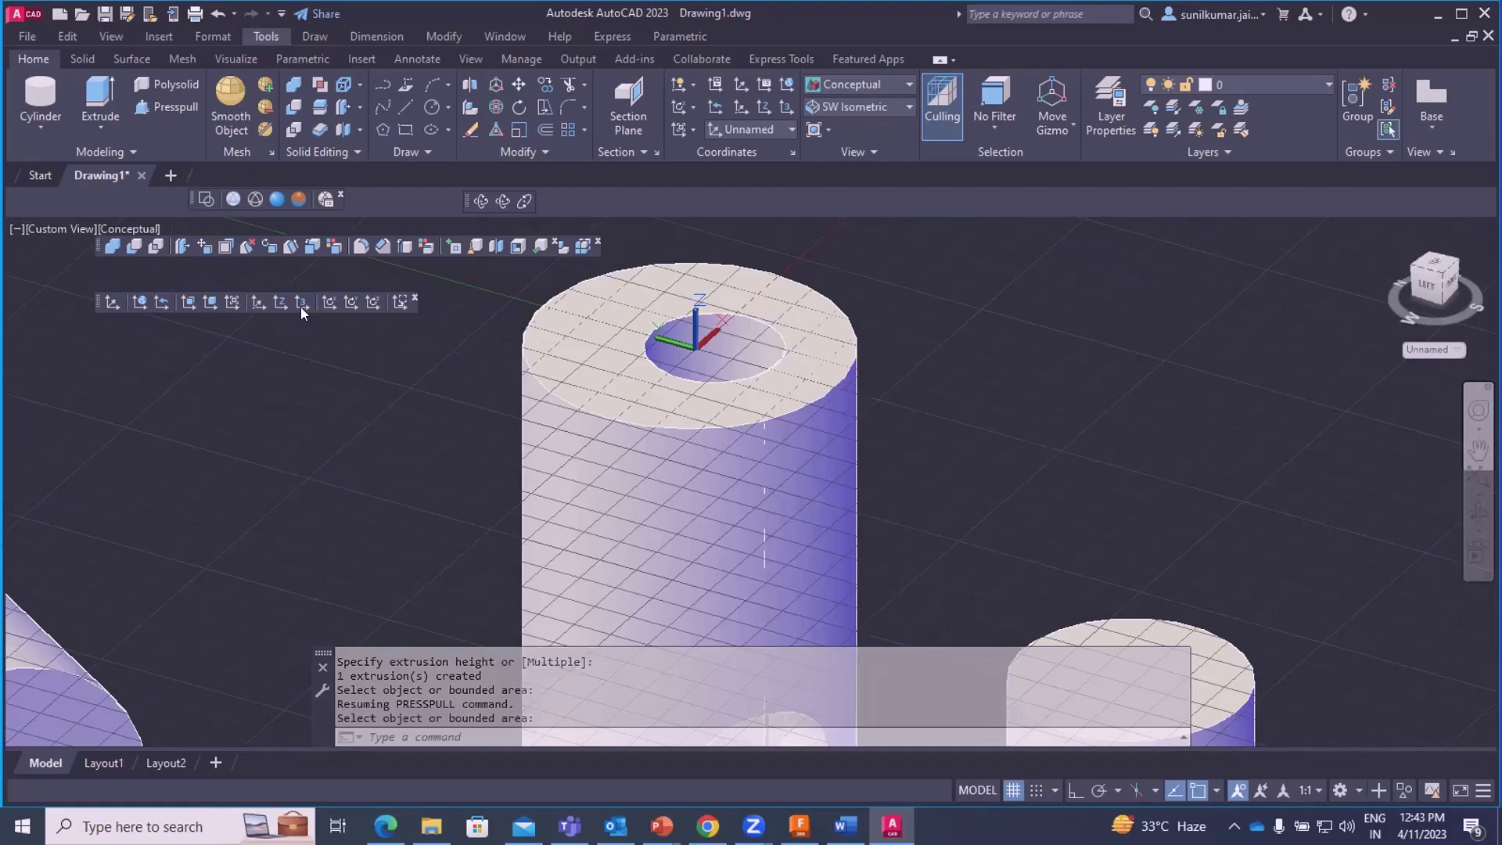
{"action": "scroll", "coordinate": [356, 422], "scroll_direction": "down", "scroll_amount": 2}
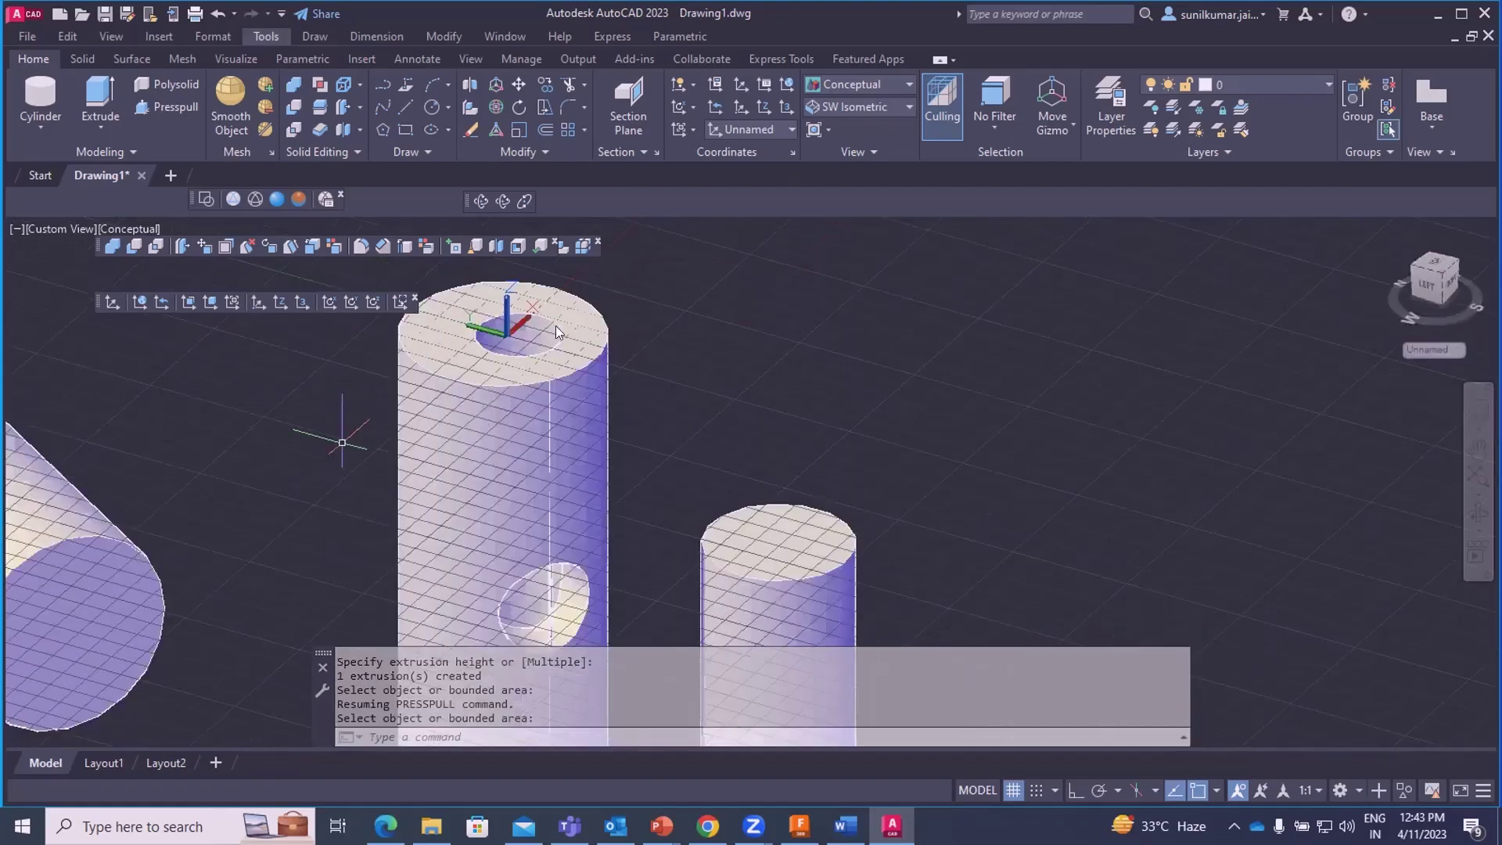
{"action": "scroll", "coordinate": [341, 442], "scroll_direction": "down", "scroll_amount": 2}
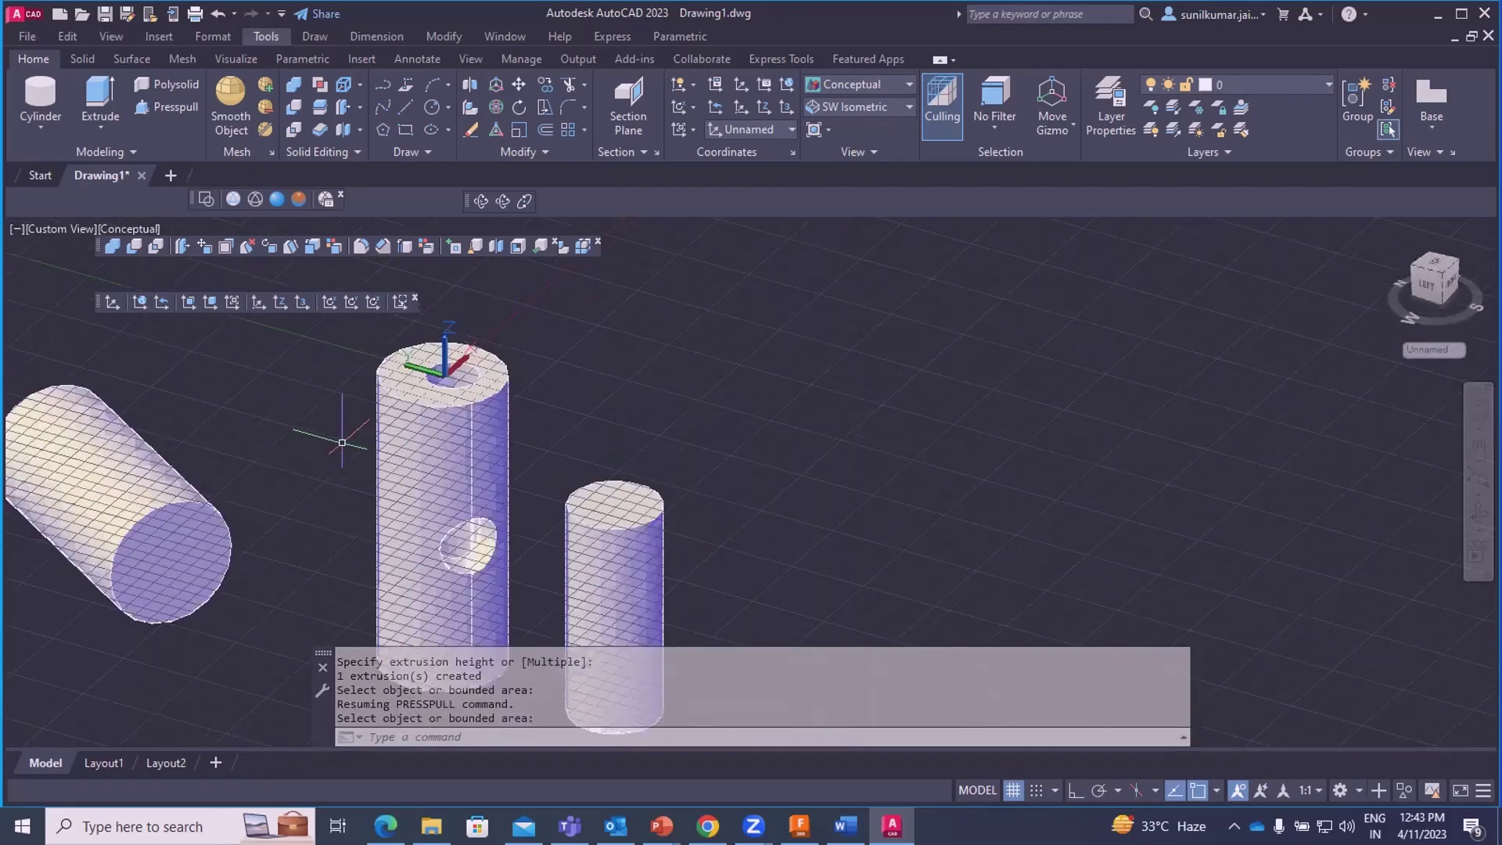
- Draw a large rectangular solid box in the empty space beyond the short vertical cylinder
{"action": "left_click", "coordinate": [40, 127]}
{"action": "left_click", "coordinate": [55, 159]}
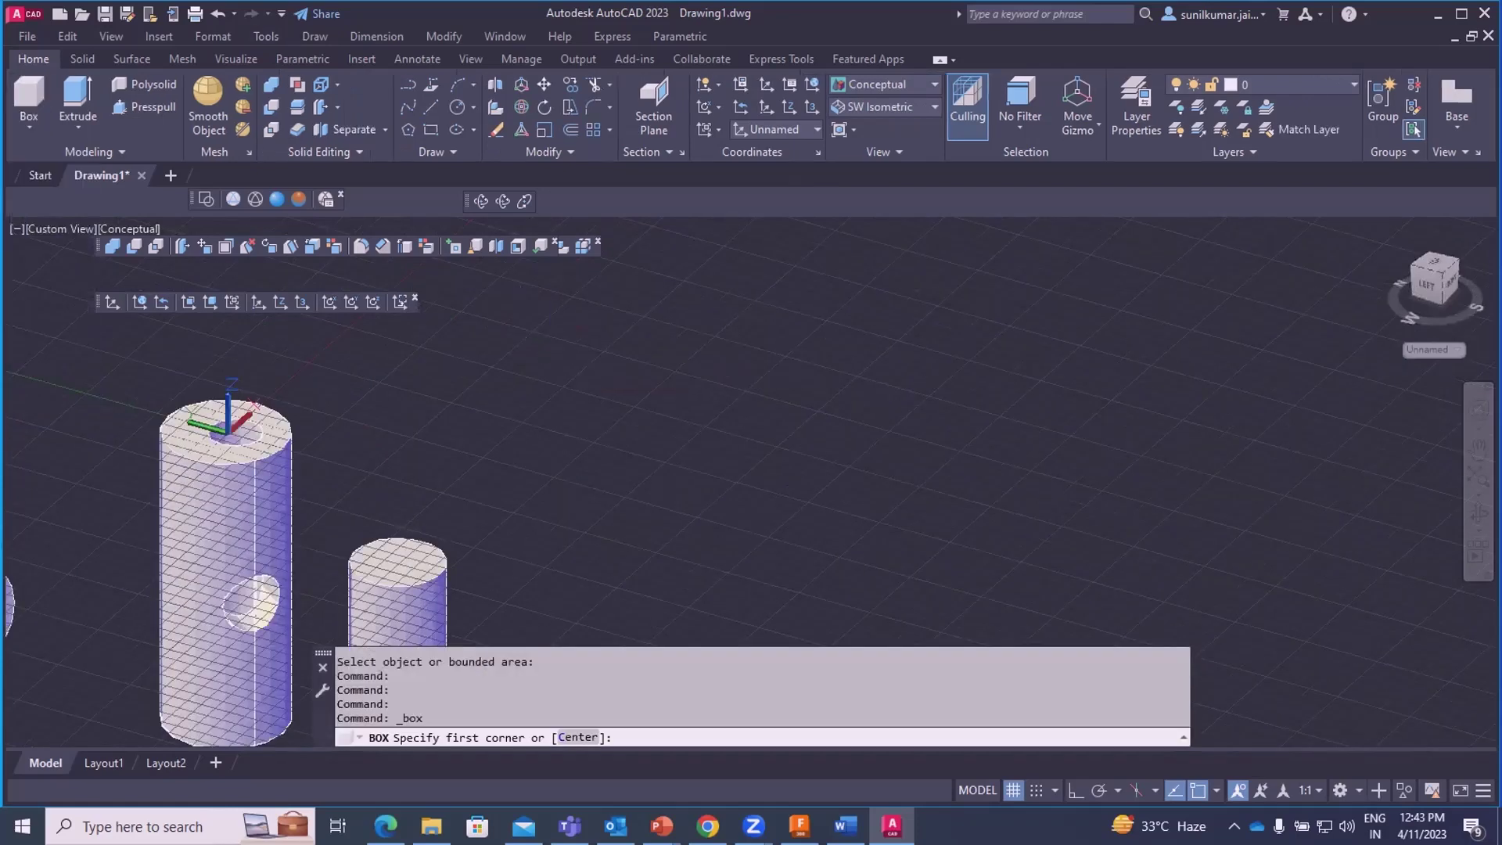
{"action": "left_click", "coordinate": [553, 342]}
{"action": "left_click", "coordinate": [1010, 293]}
{"action": "left_click", "coordinate": [1004, 410]}
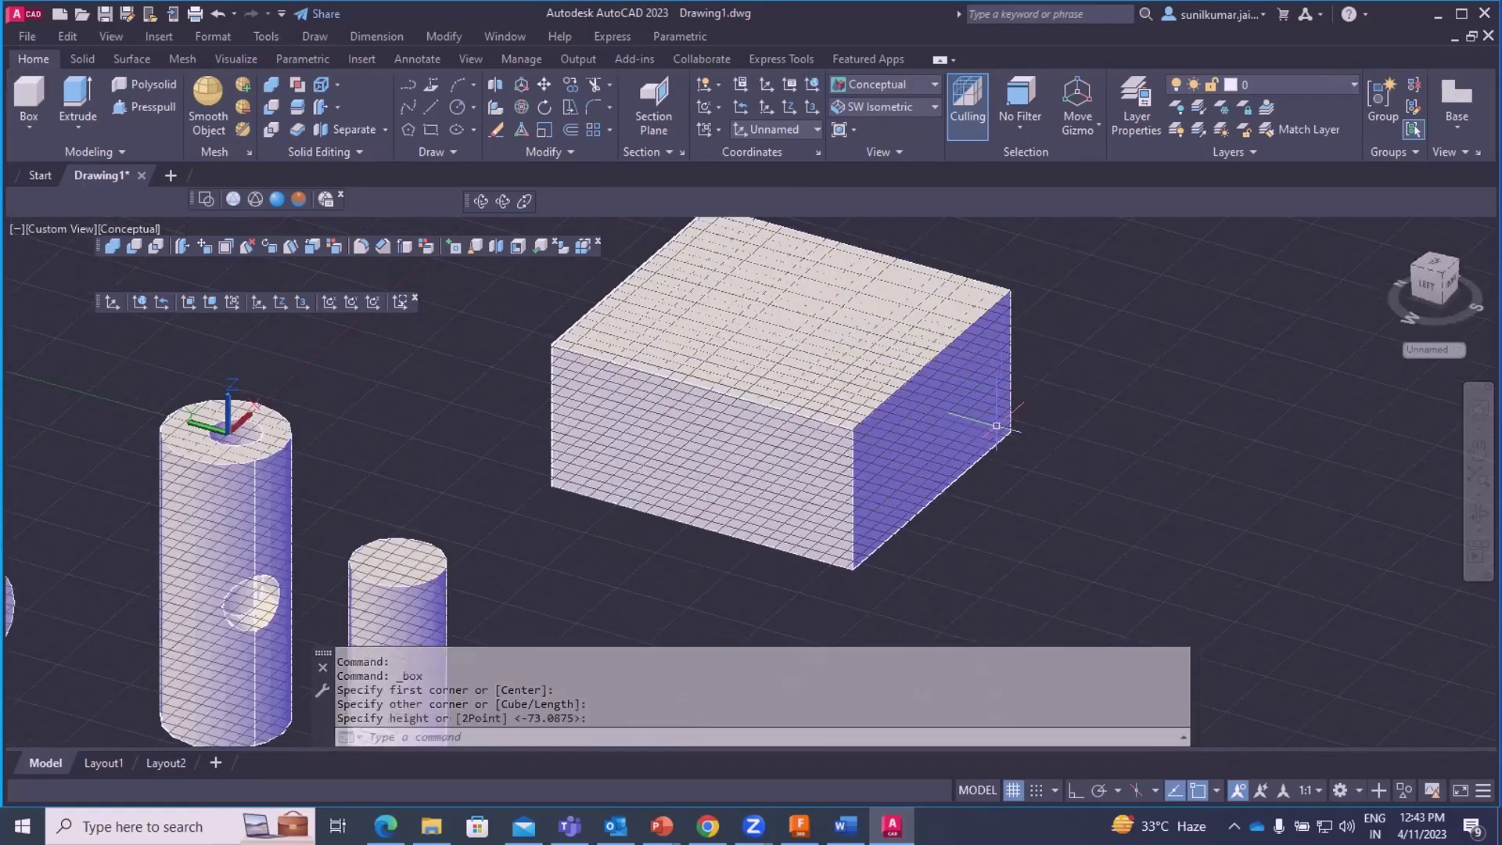
- Define a 3-point UCS on the box's top face, with its origin at the front-left corner, X along the front edge and Y along the left edge
{"action": "left_click", "coordinate": [301, 301]}
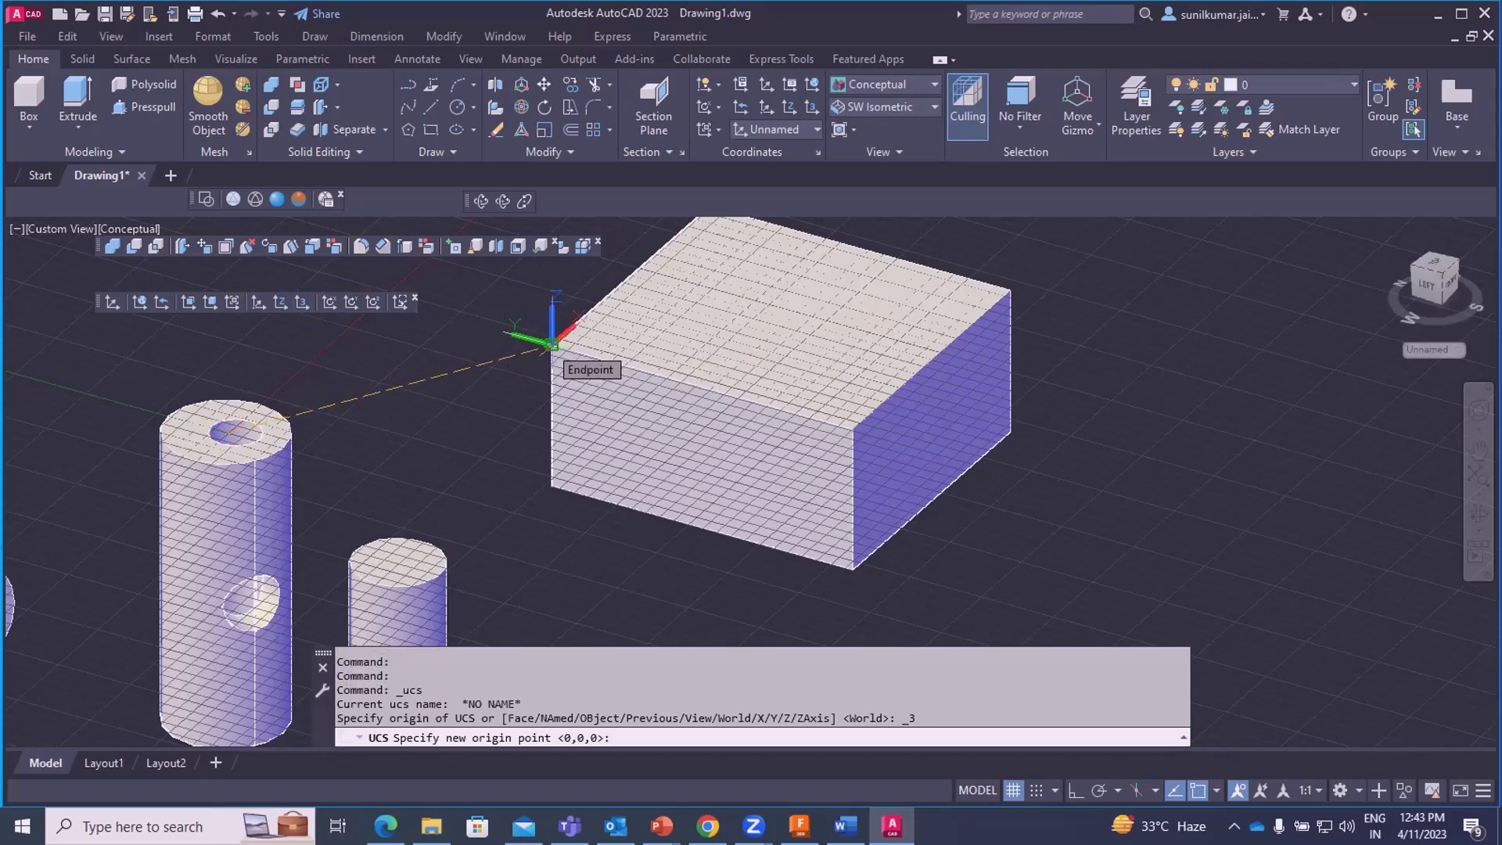
{"action": "left_click", "coordinate": [553, 344]}
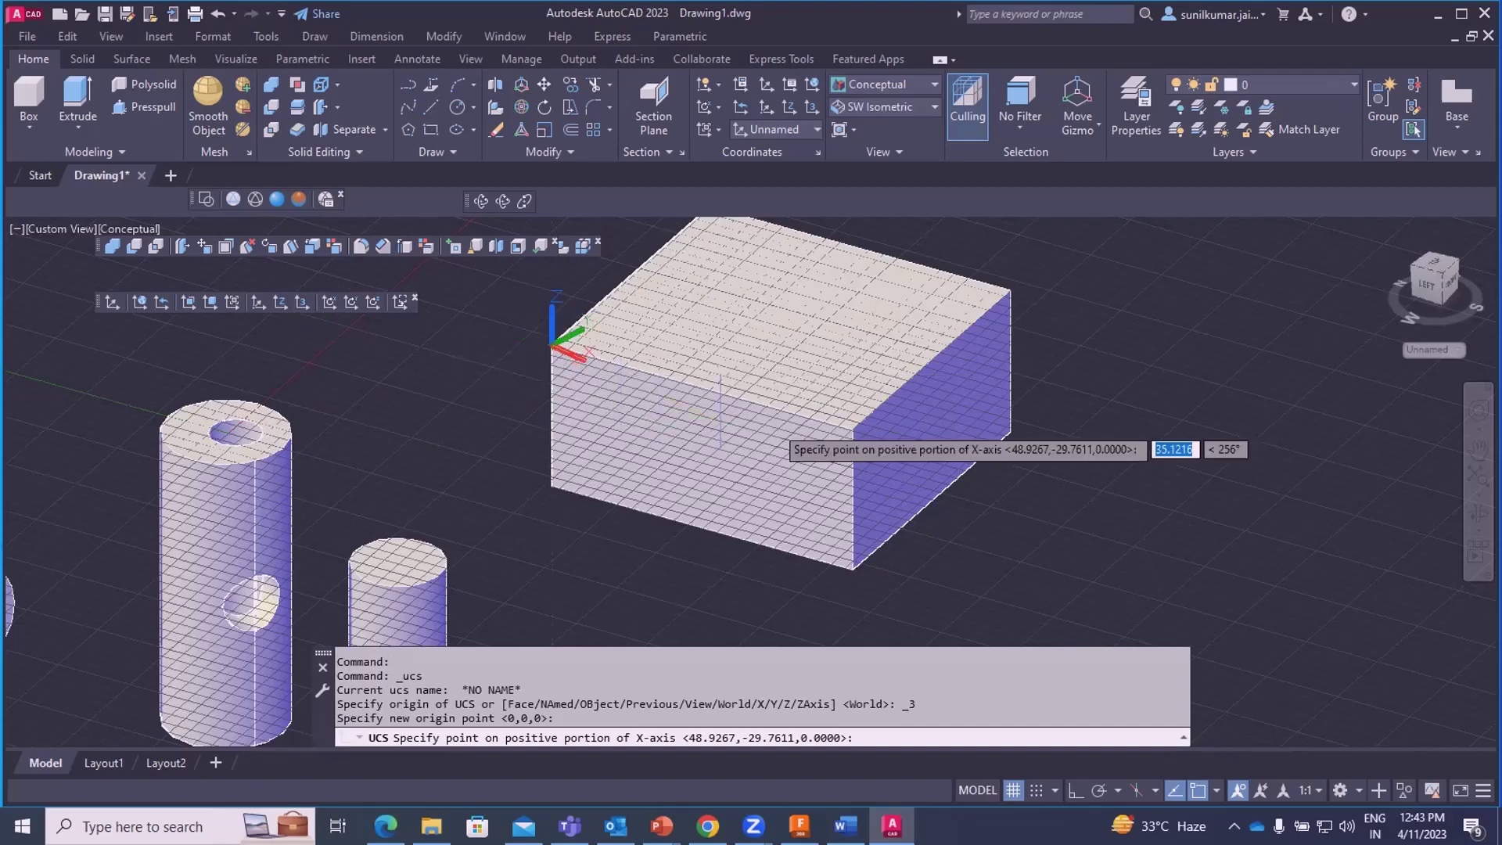
{"action": "left_click", "coordinate": [853, 429]}
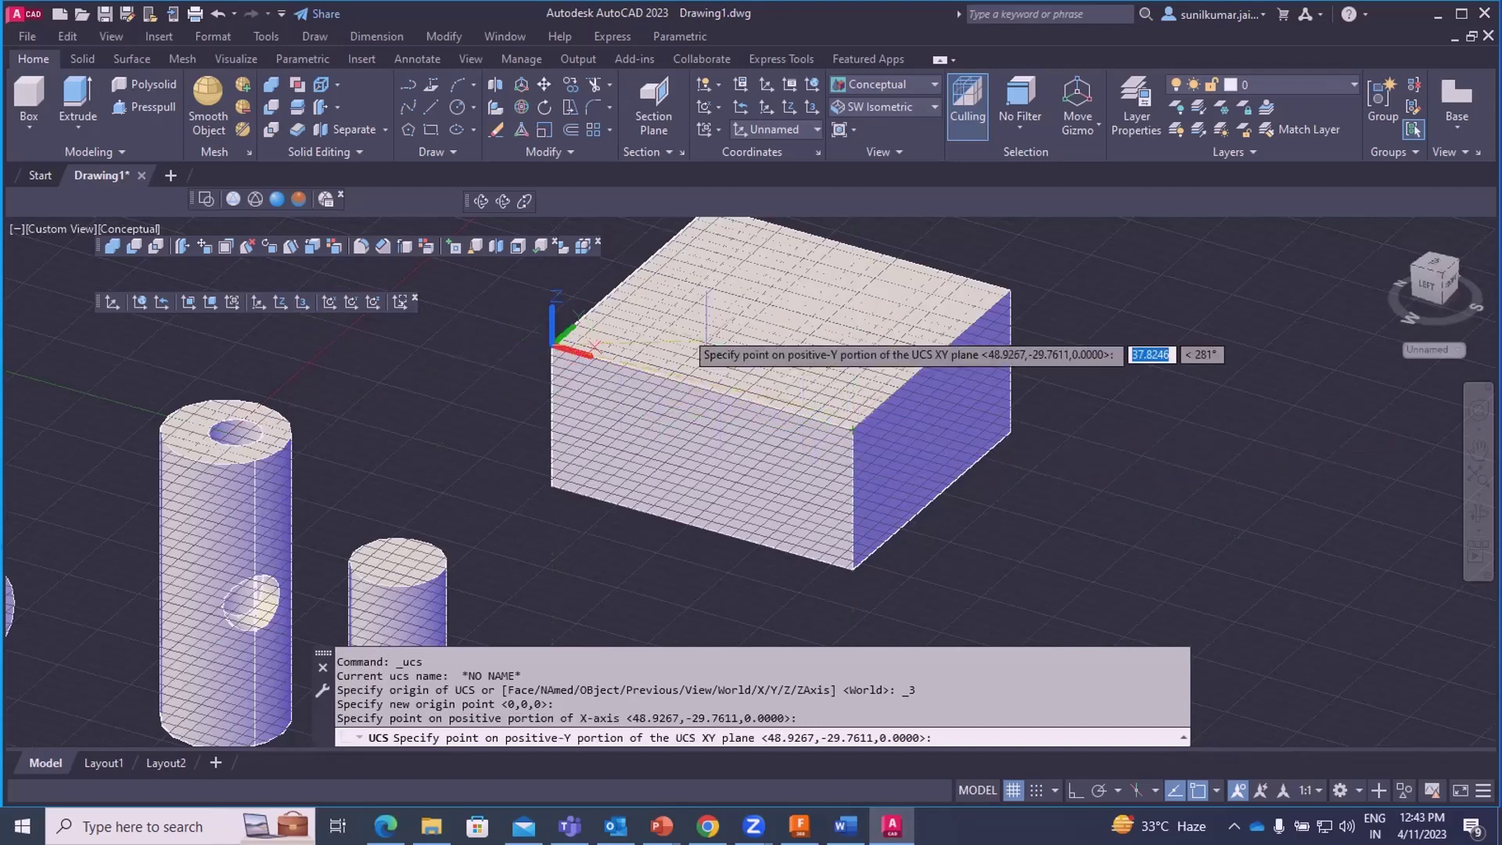
{"action": "scroll", "coordinate": [577, 371], "scroll_direction": "down", "scroll_amount": 3}
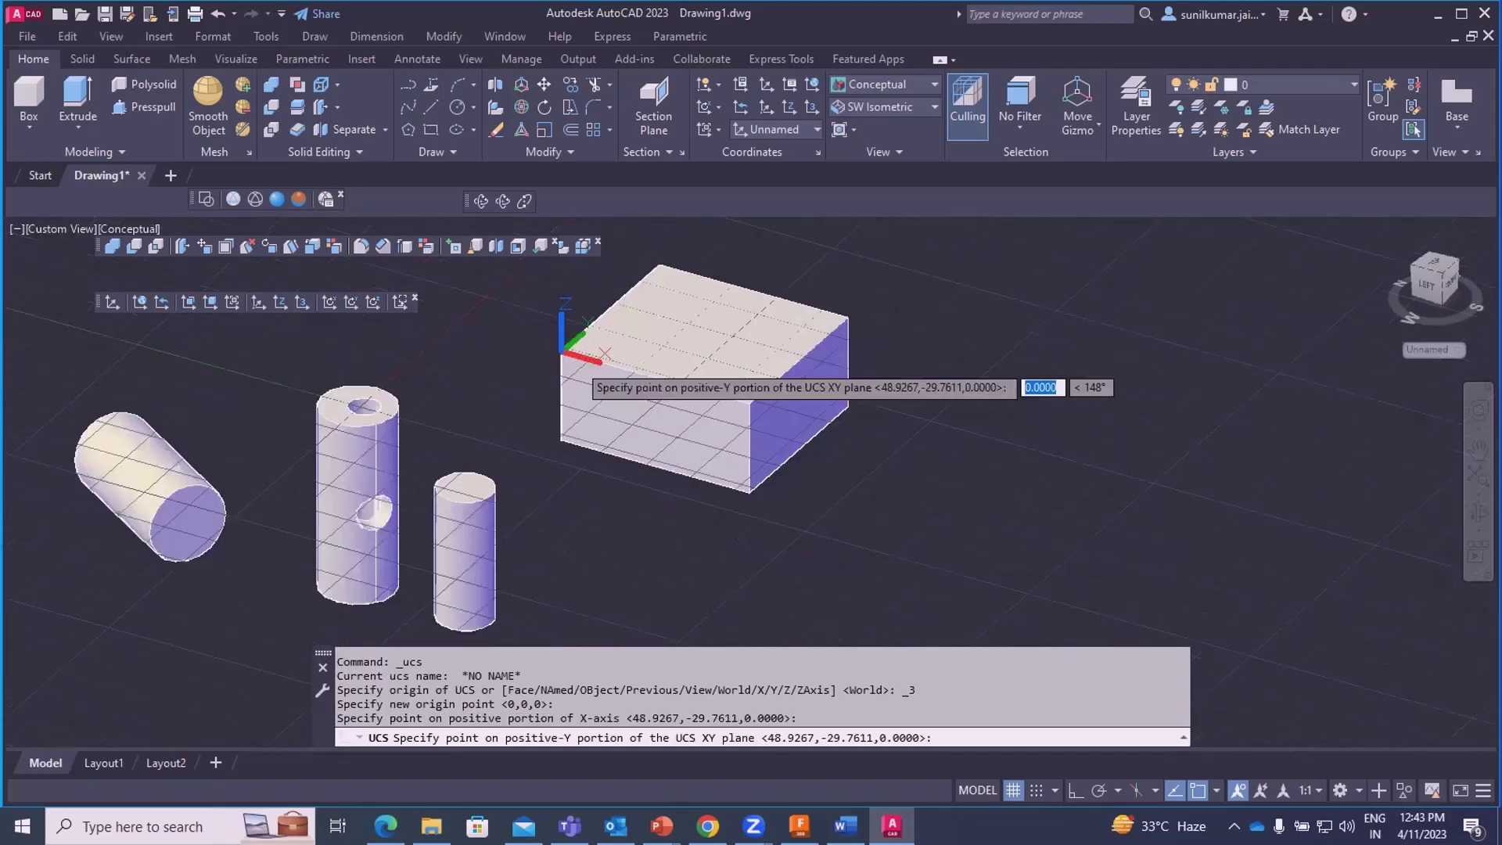
{"action": "left_click", "coordinate": [649, 272]}
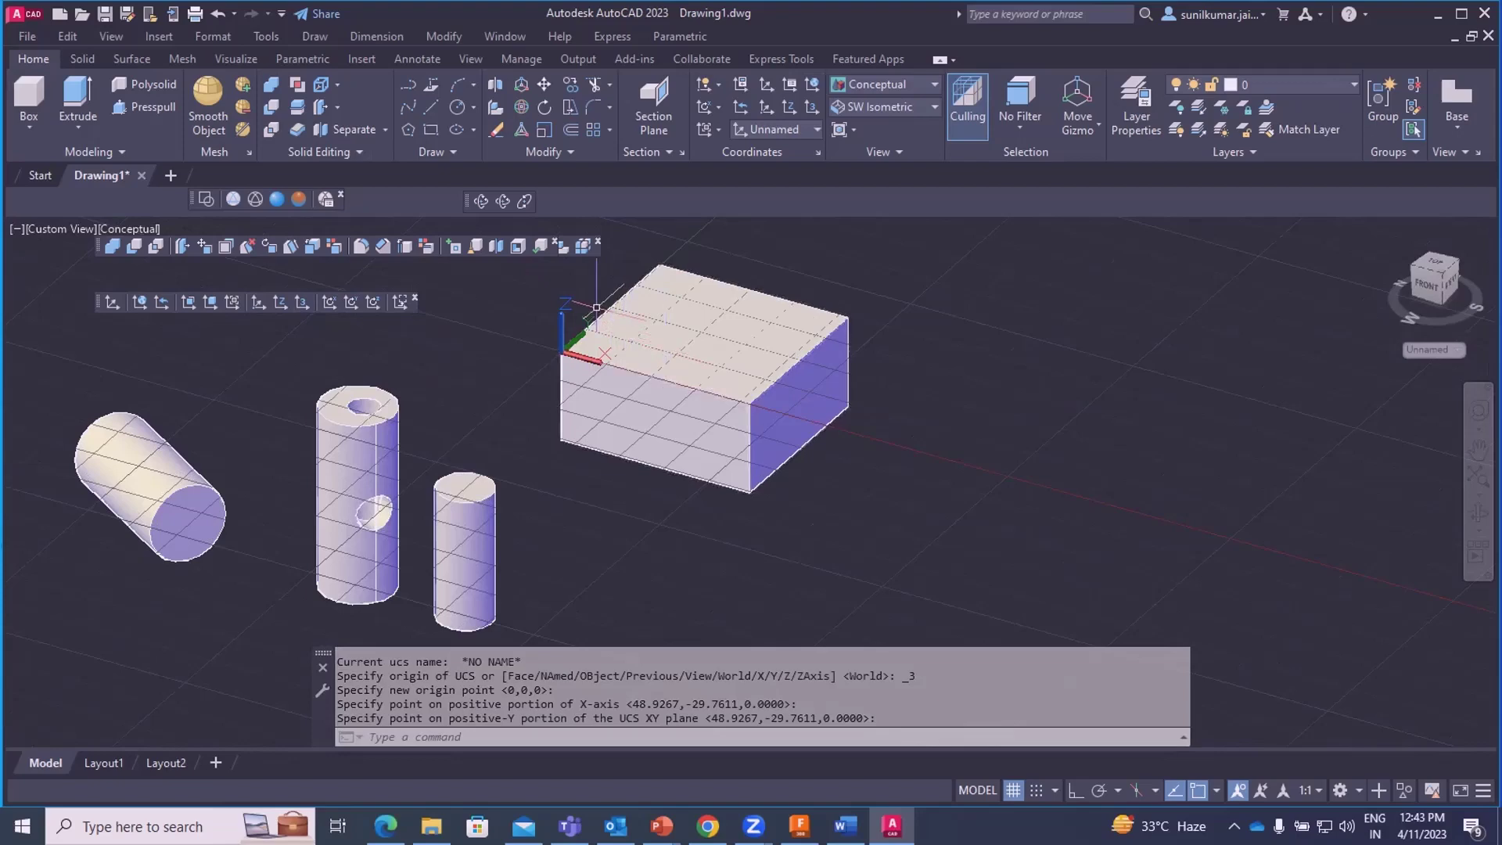
- Turn off the grid and draw a circle near the middle of the box's top face
{"action": "scroll", "coordinate": [632, 284], "scroll_direction": "up", "scroll_amount": 2}
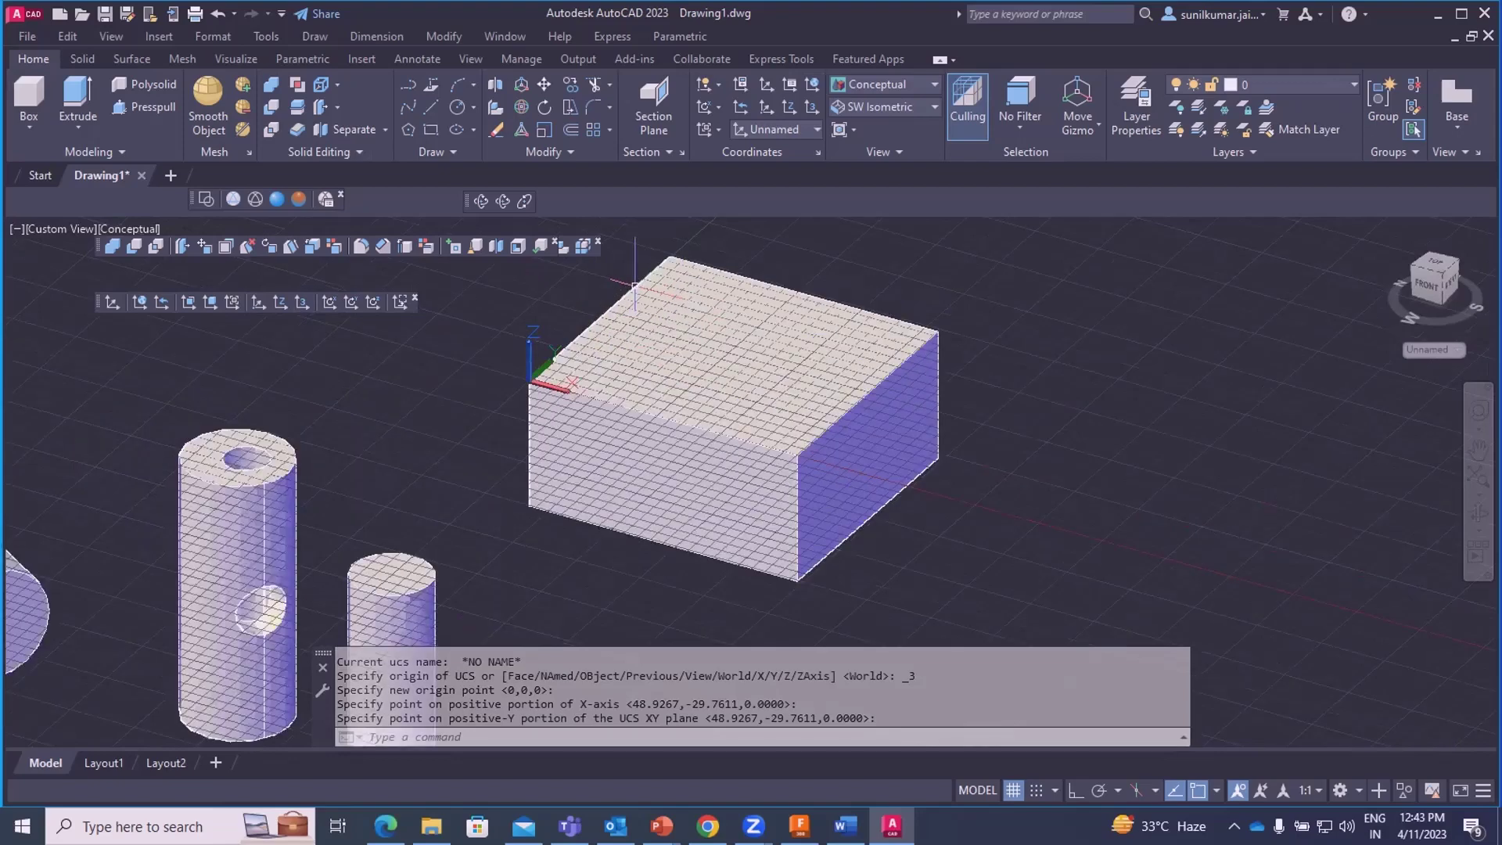
{"action": "scroll", "coordinate": [419, 505], "scroll_direction": "down", "scroll_amount": 3}
{"action": "scroll", "coordinate": [420, 505], "scroll_direction": "up", "scroll_amount": 3}
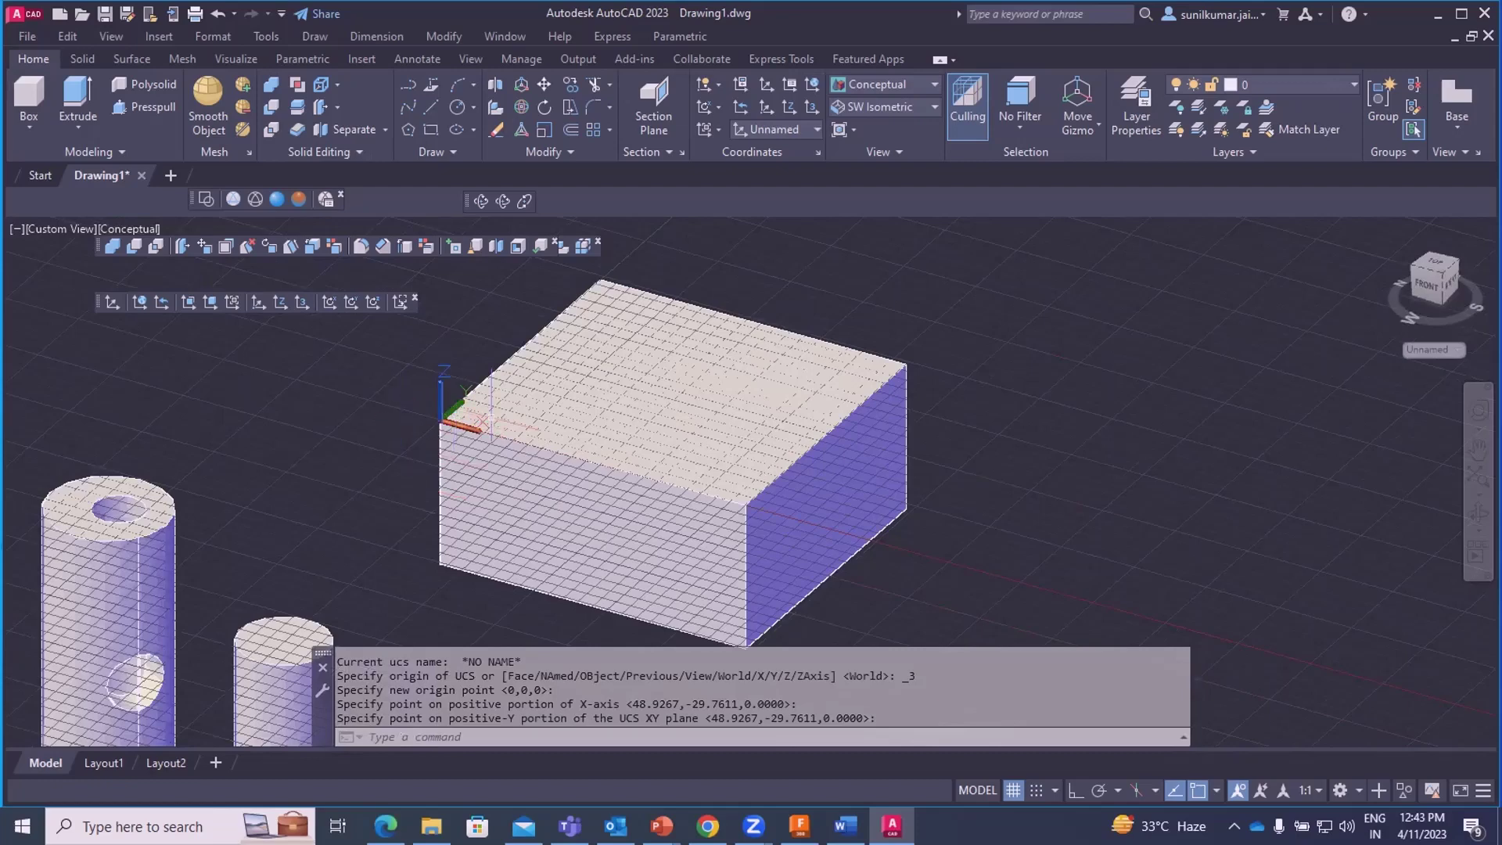
{"action": "left_click", "coordinate": [127, 106]}
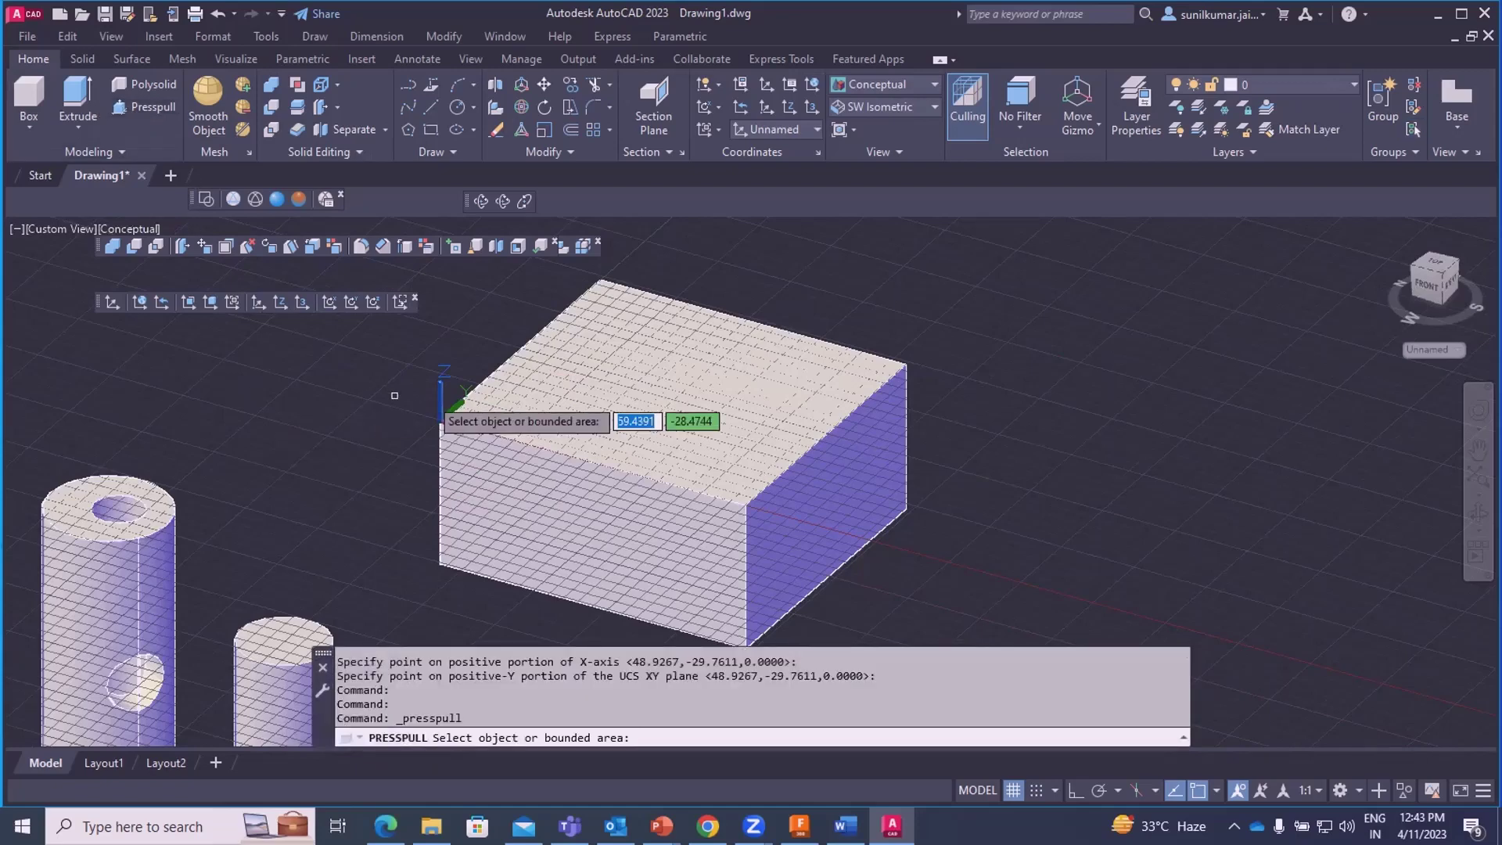
{"action": "key", "text": "Return"}
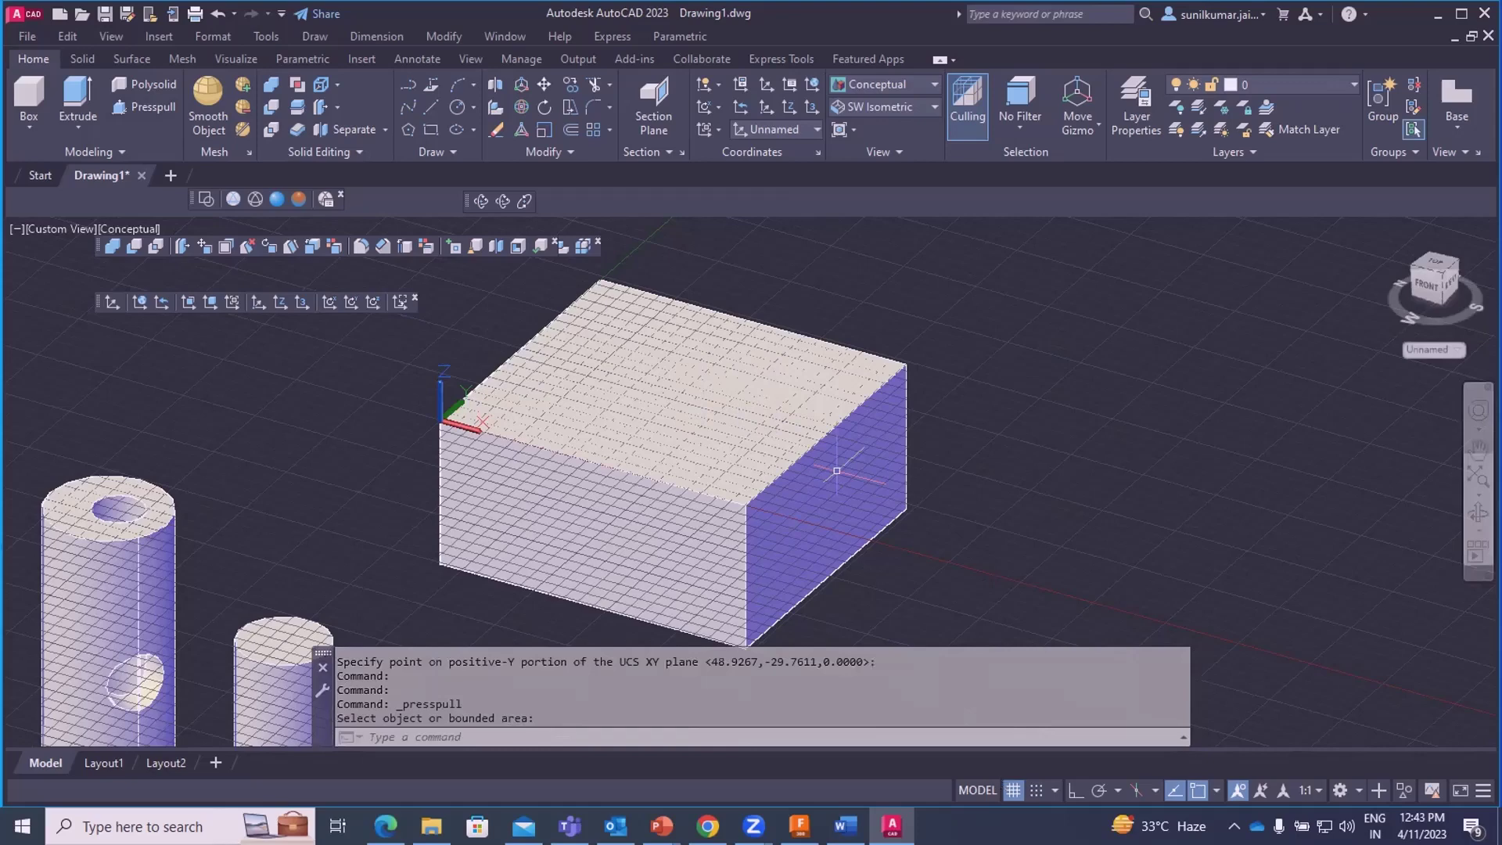
{"action": "key", "text": "F7"}
{"action": "type", "text": "C"}
{"action": "key", "text": "Return"}
{"action": "left_click", "coordinate": [657, 403]}
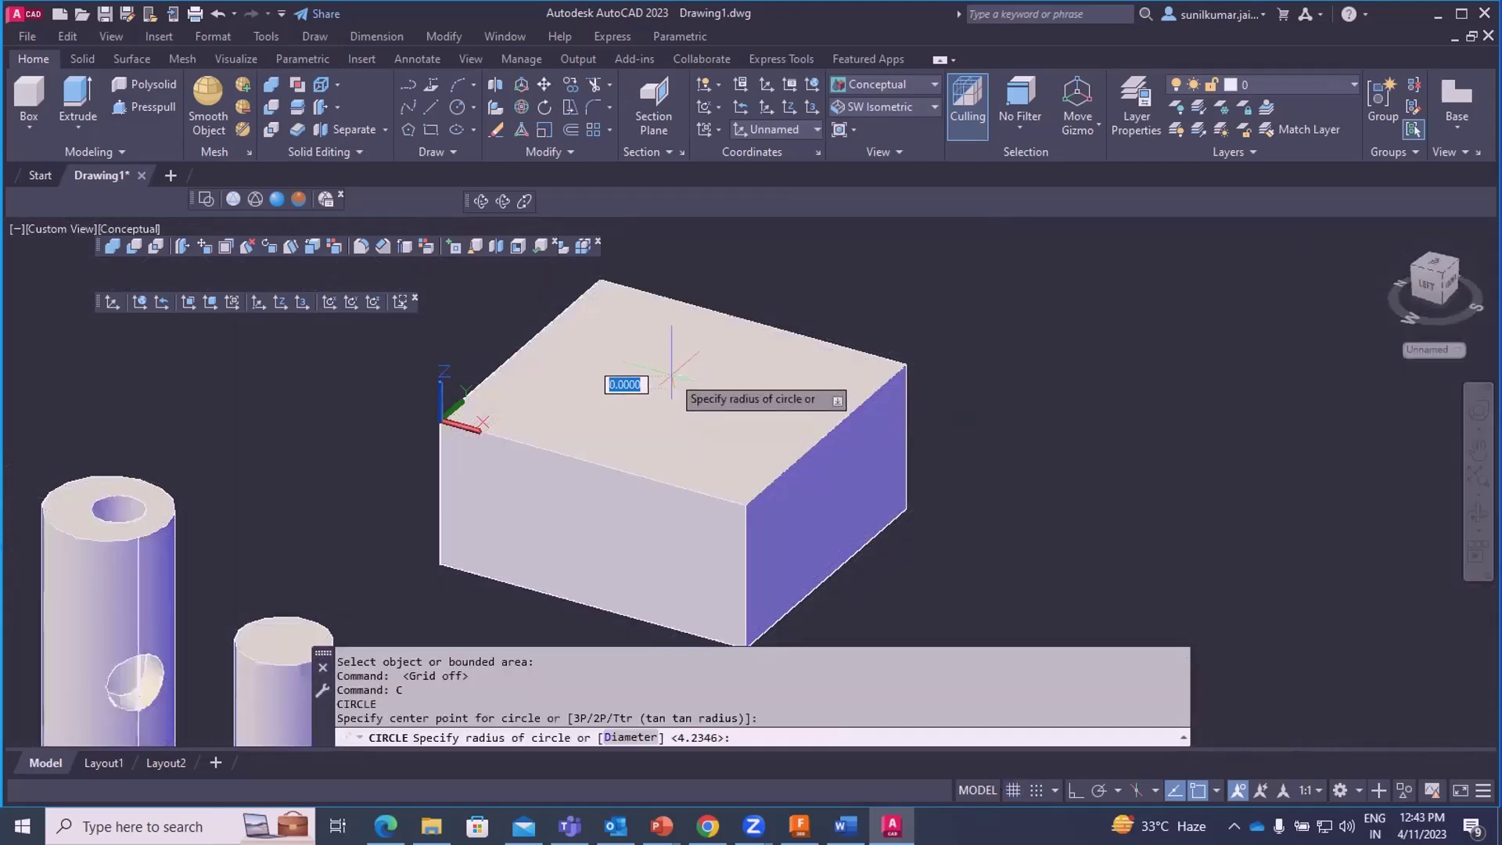
{"action": "left_click", "coordinate": [664, 349]}
- Presspull the circle down through the box to cut a vertical hole, and finish the command
{"action": "left_click", "coordinate": [133, 105]}
{"action": "left_click", "coordinate": [678, 382]}
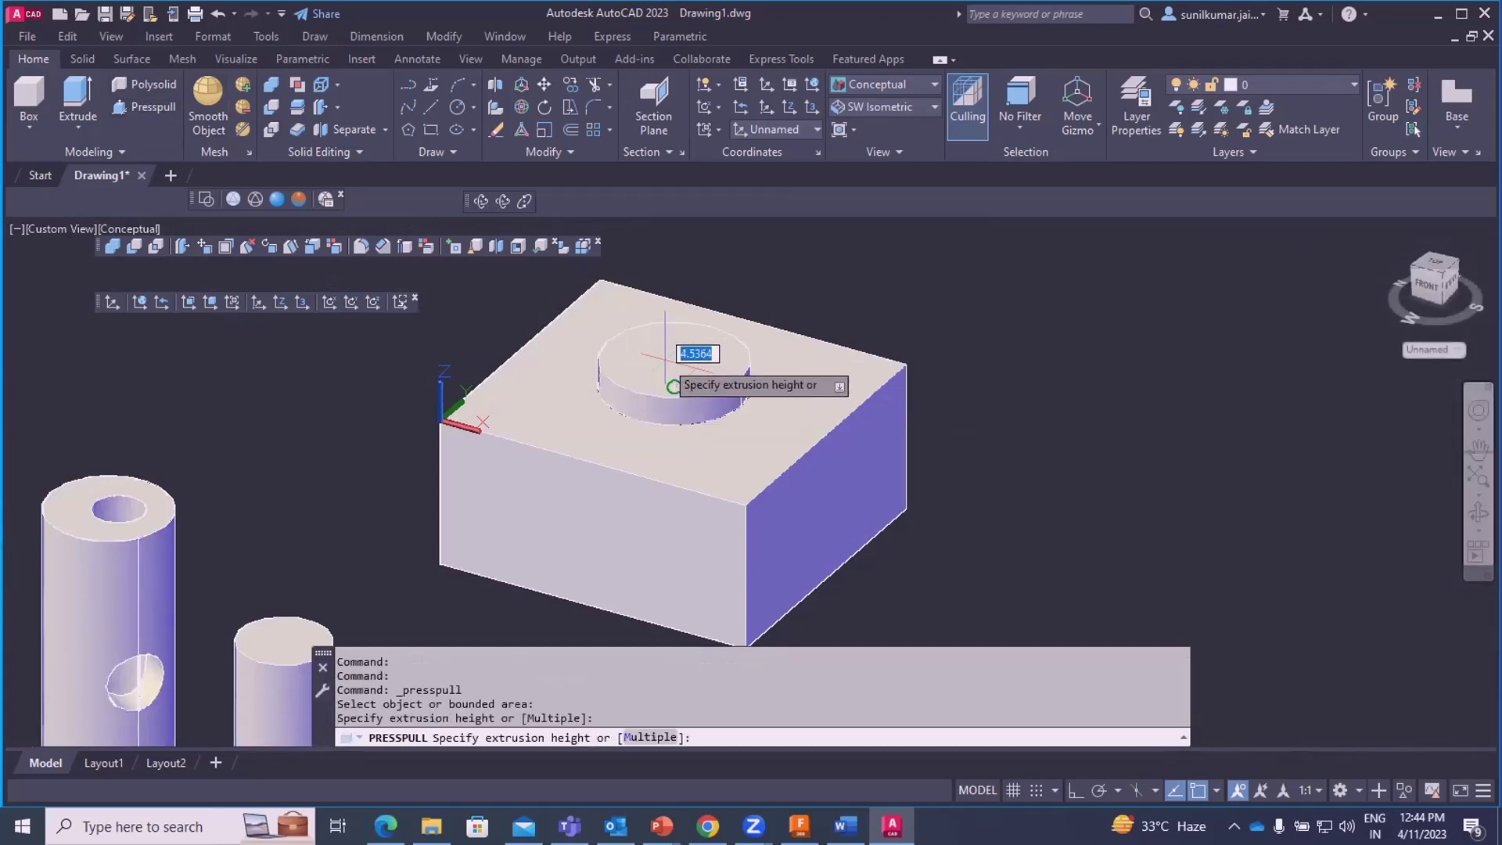
{"action": "scroll", "coordinate": [666, 358], "scroll_direction": "down", "scroll_amount": 4}
{"action": "left_click", "coordinate": [708, 561]}
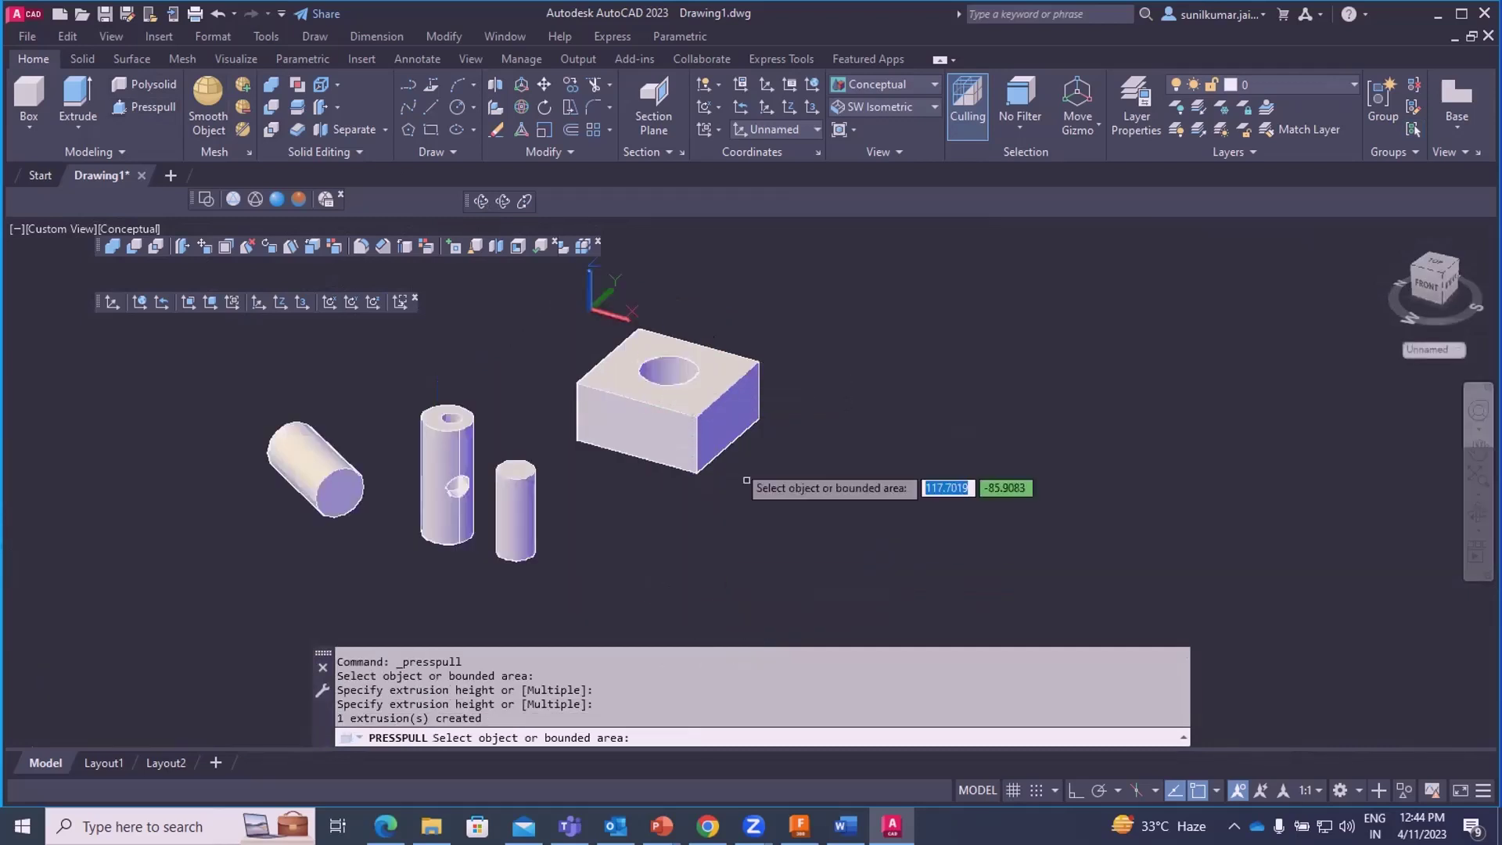
{"action": "scroll", "coordinate": [665, 413], "scroll_direction": "up", "scroll_amount": 3}
{"action": "scroll", "coordinate": [573, 353], "scroll_direction": "up", "scroll_amount": 2}
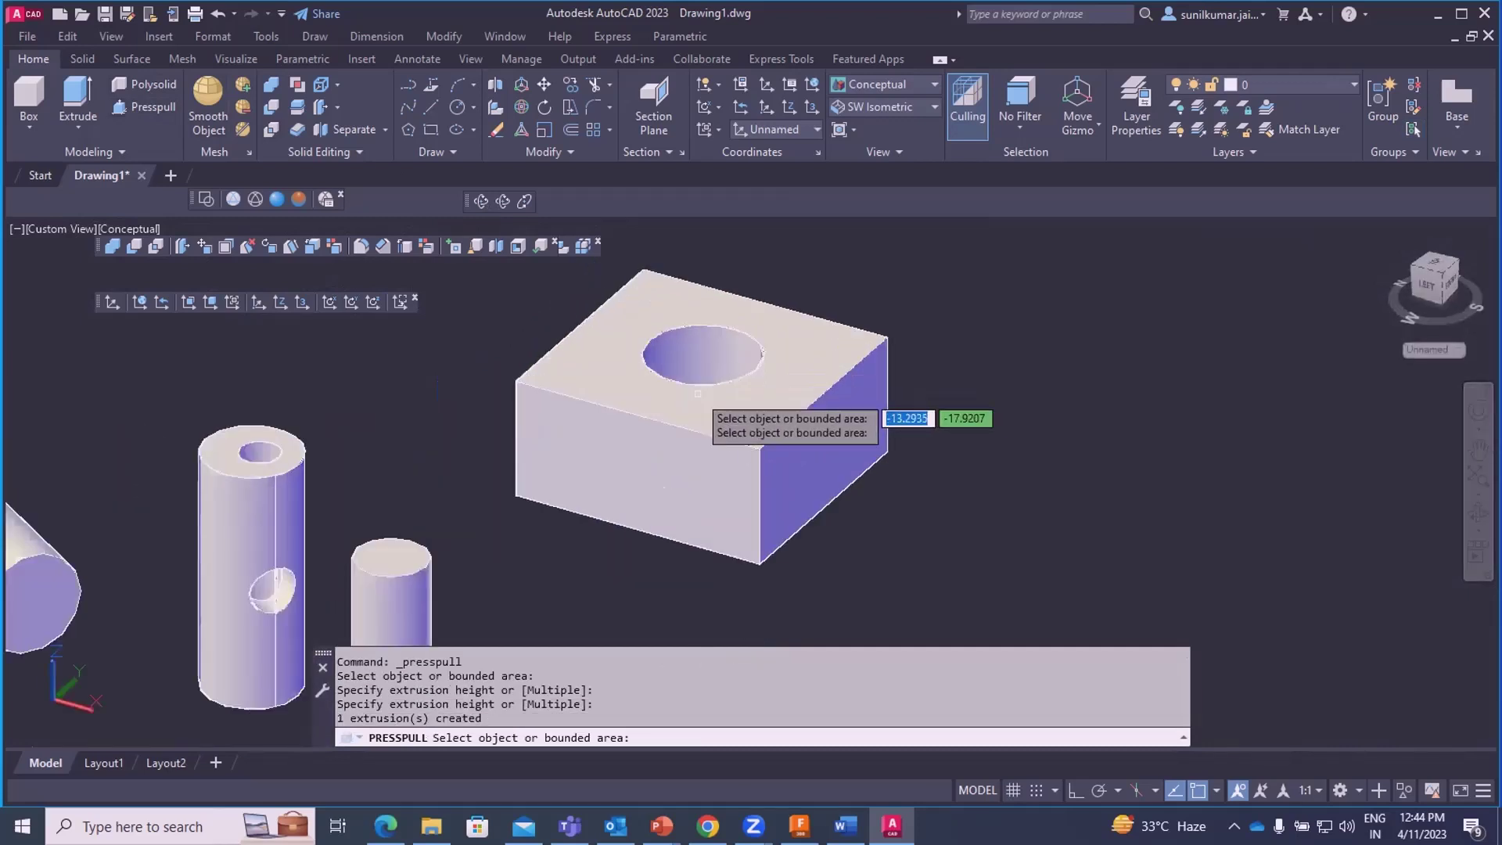
{"action": "key", "text": "Return"}
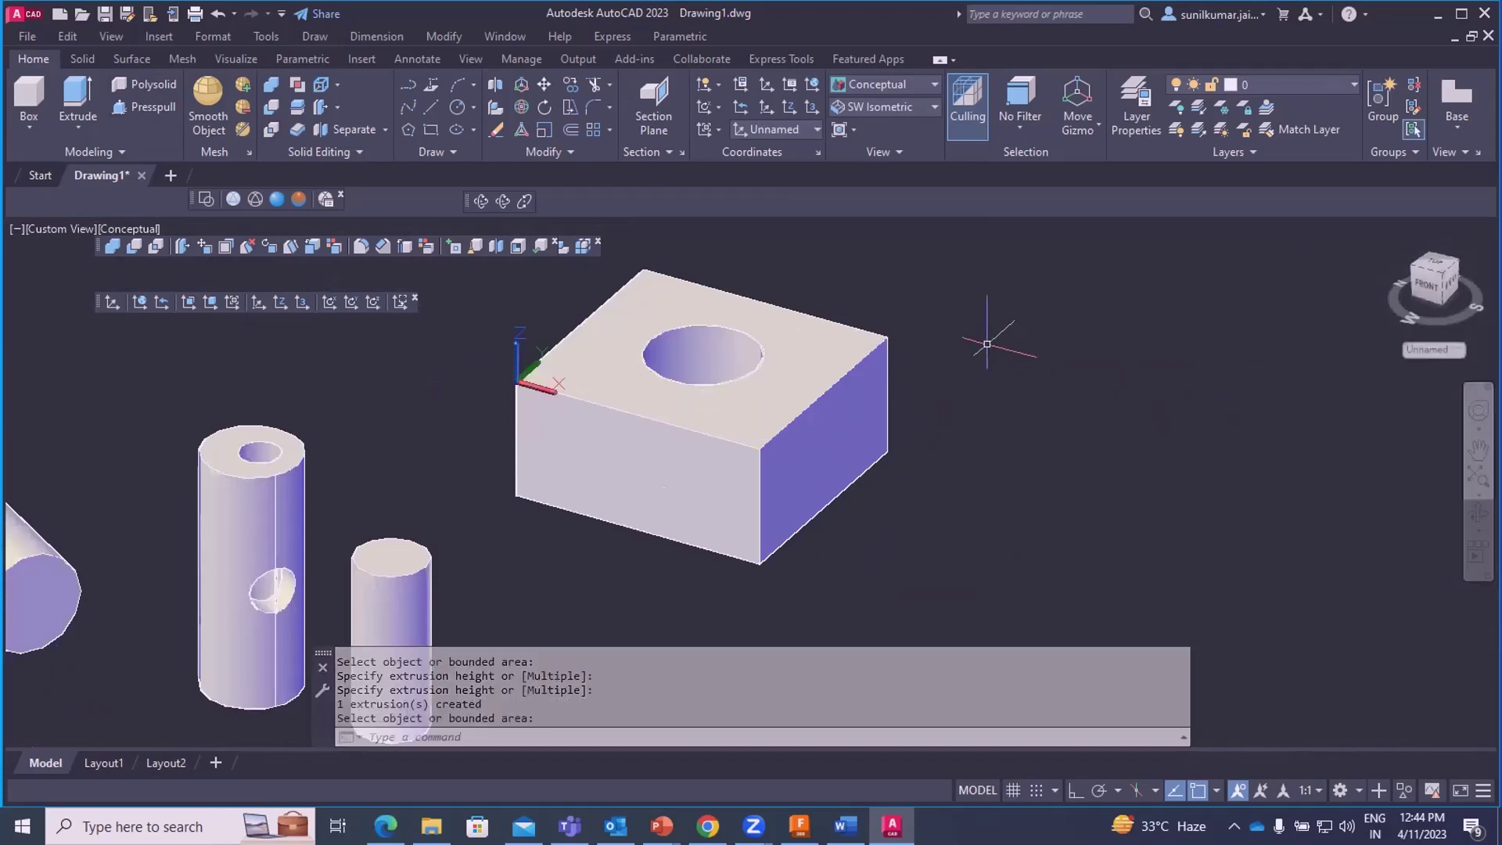
{"action": "key", "text": "Escape"}
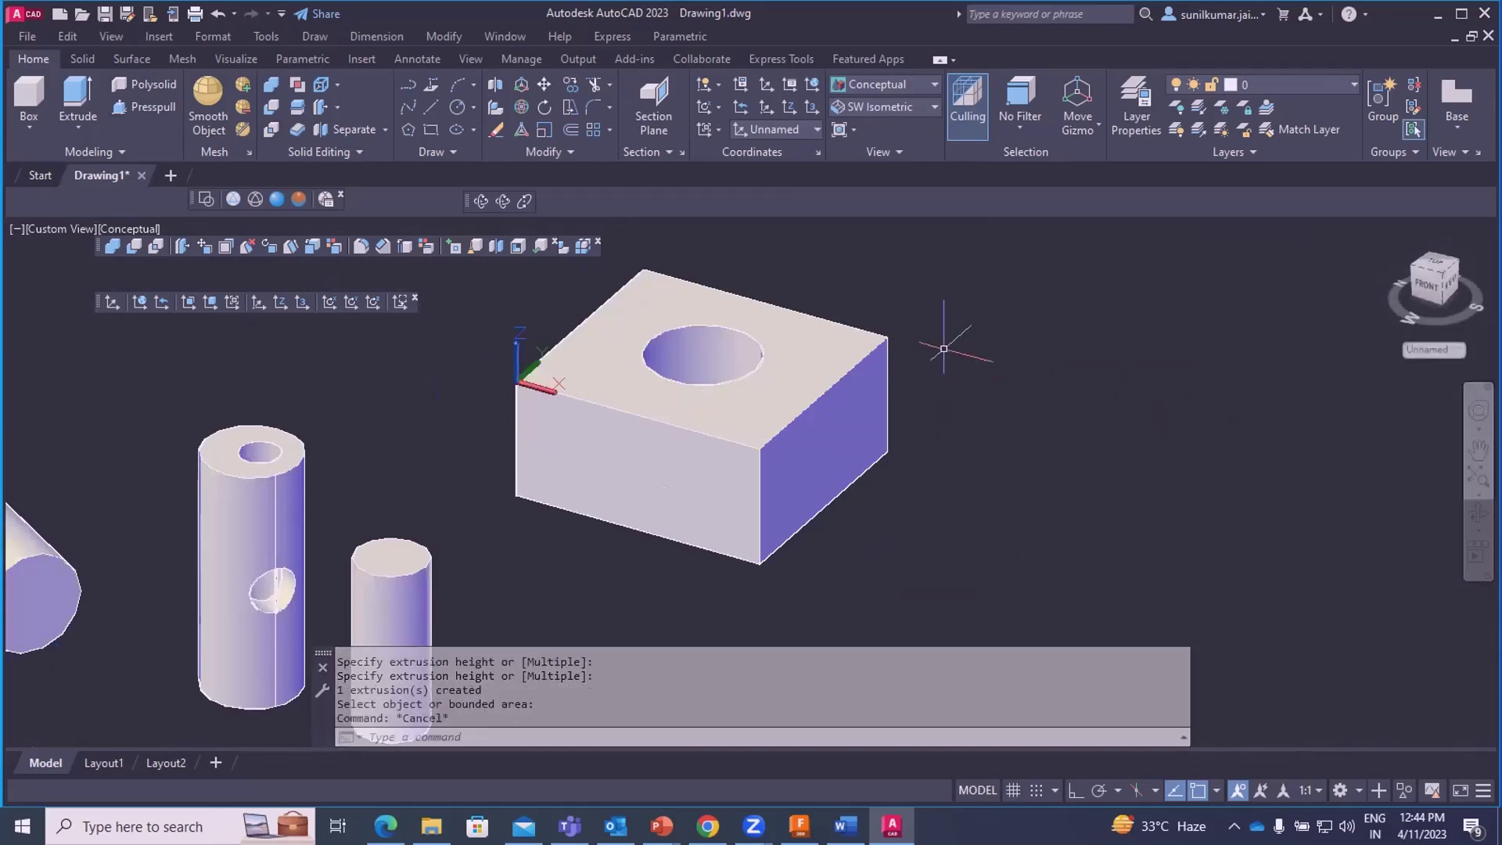